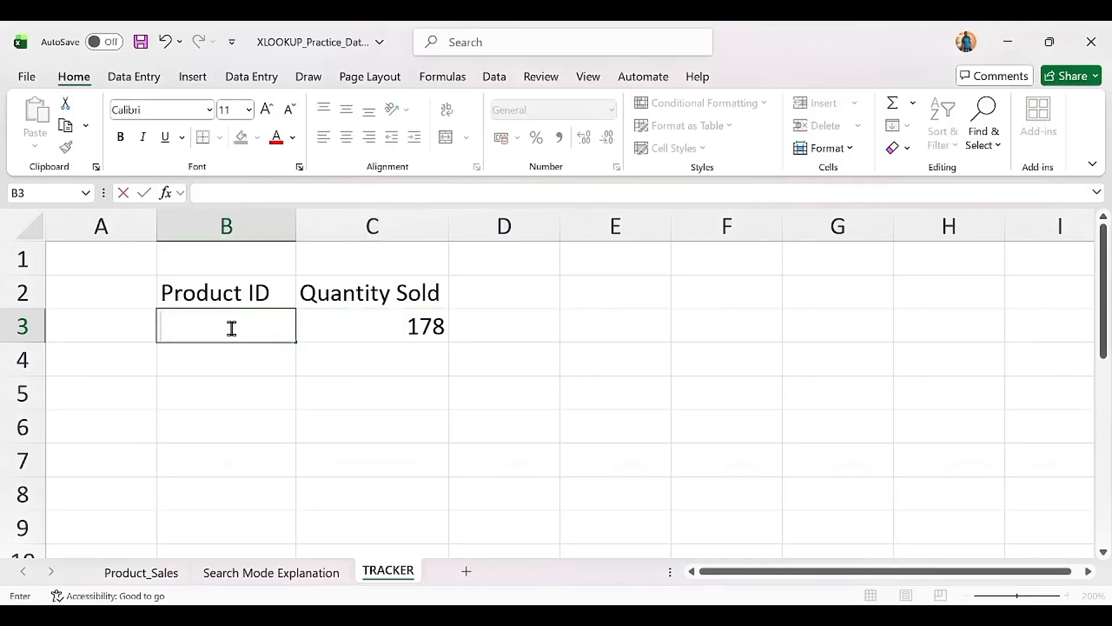
Step: Review the columns of the Product_Sales sheet one by one, from Product_ID through Region
{"action": "left_click", "coordinate": [139, 582]}
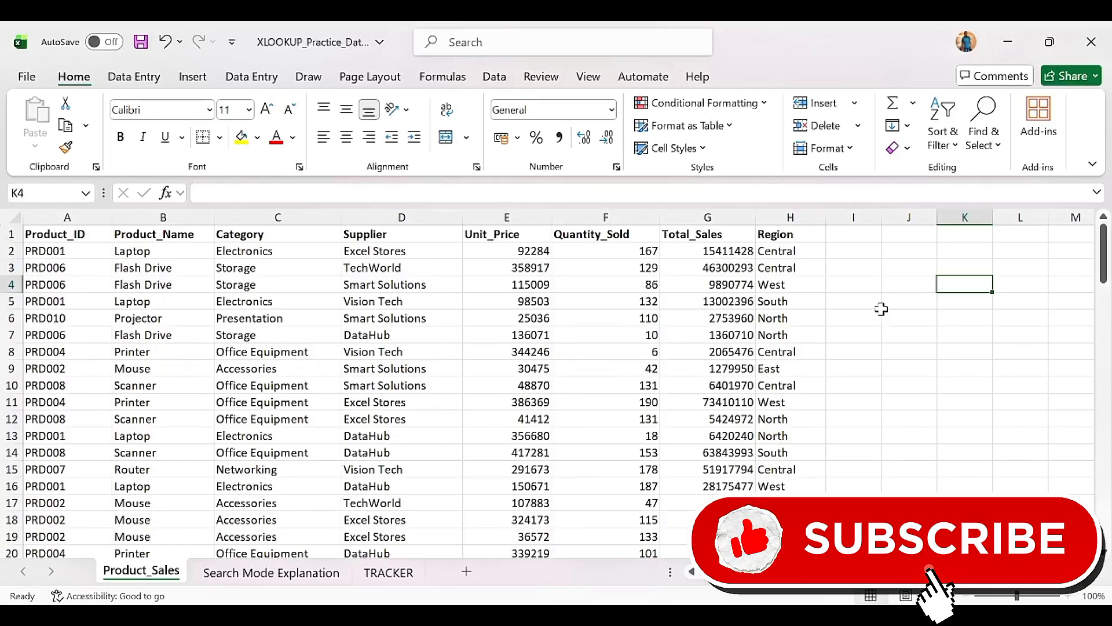
{"action": "left_click", "coordinate": [1068, 596]}
{"action": "left_click", "coordinate": [1068, 596]}
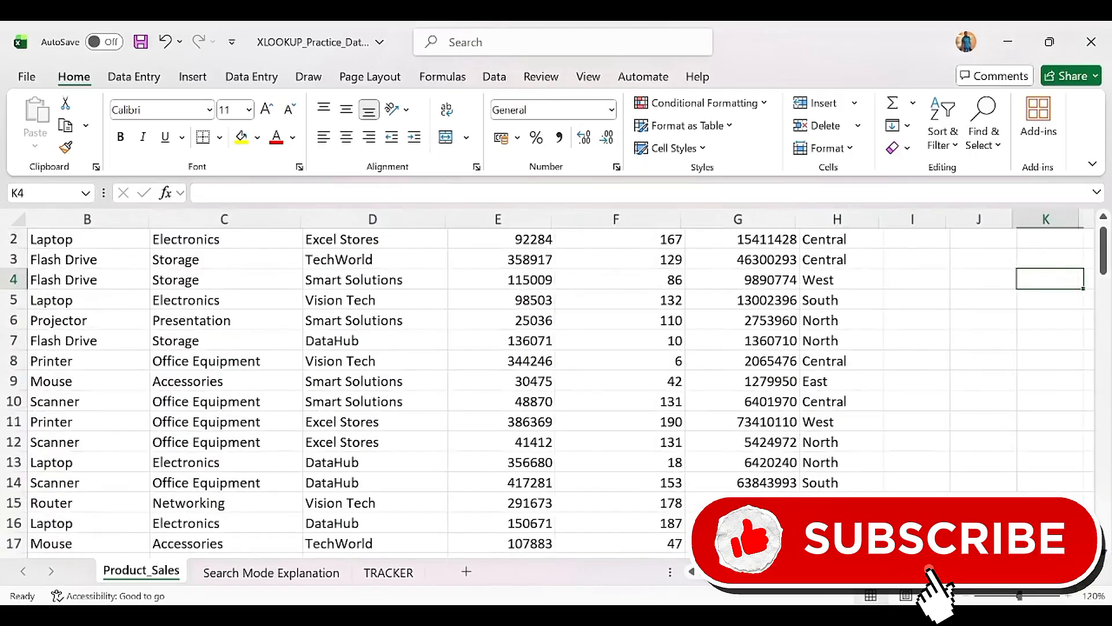
{"action": "scroll", "coordinate": [561, 391], "scroll_direction": "left", "scroll_amount": 1}
{"action": "left_click_drag", "start_coordinate": [1104, 264], "coordinate": [1097, 174]}
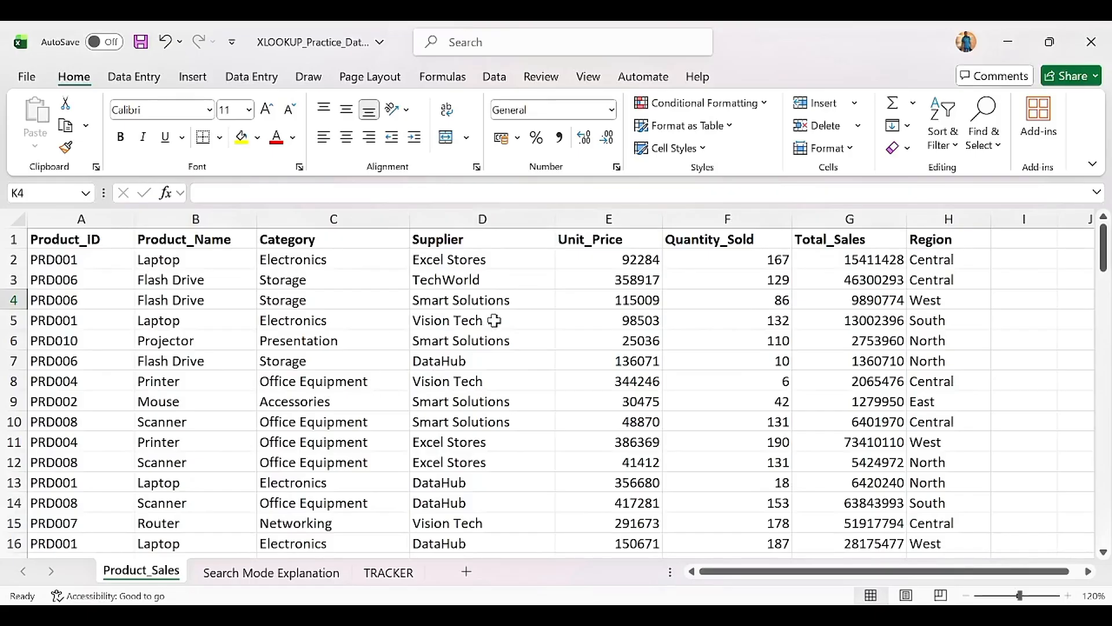
{"action": "left_click", "coordinate": [65, 217]}
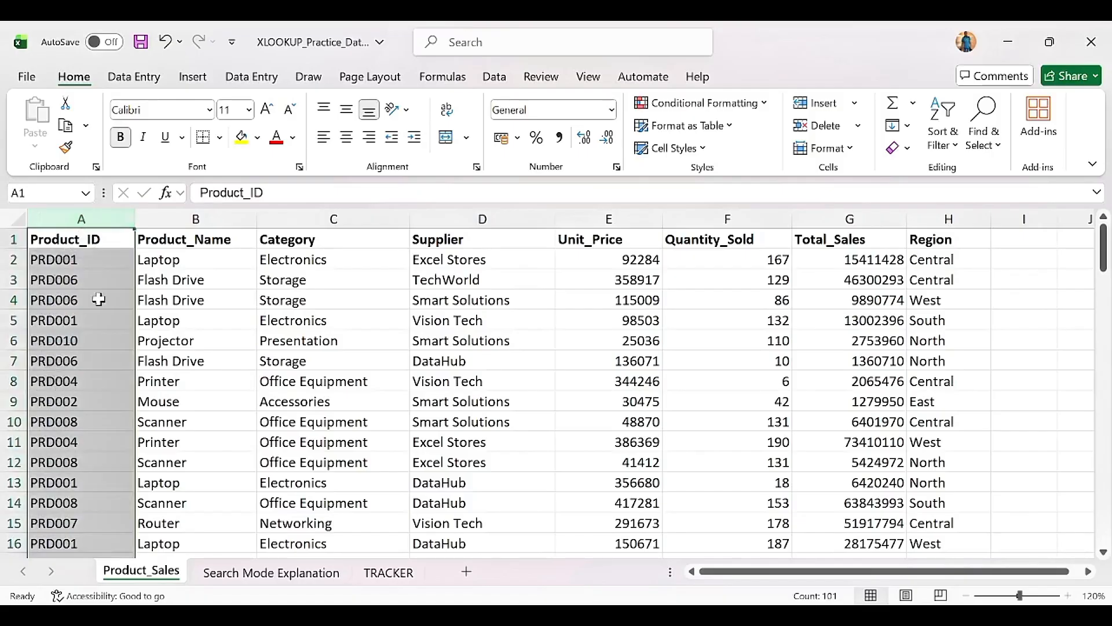
{"action": "left_click", "coordinate": [197, 217]}
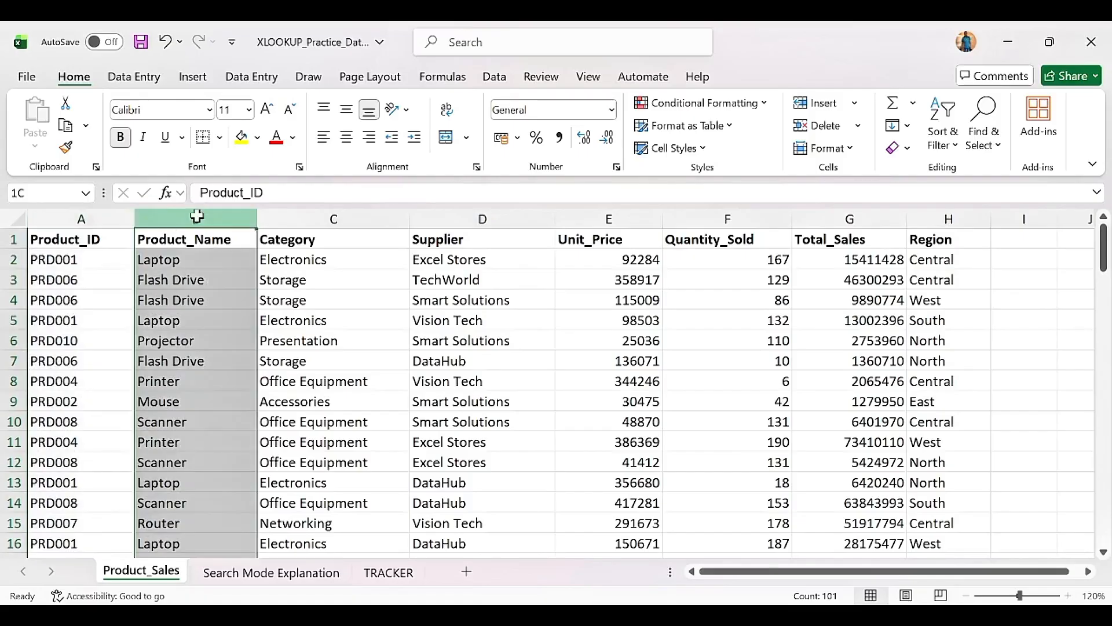
{"action": "left_click", "coordinate": [295, 217]}
{"action": "left_click", "coordinate": [462, 215]}
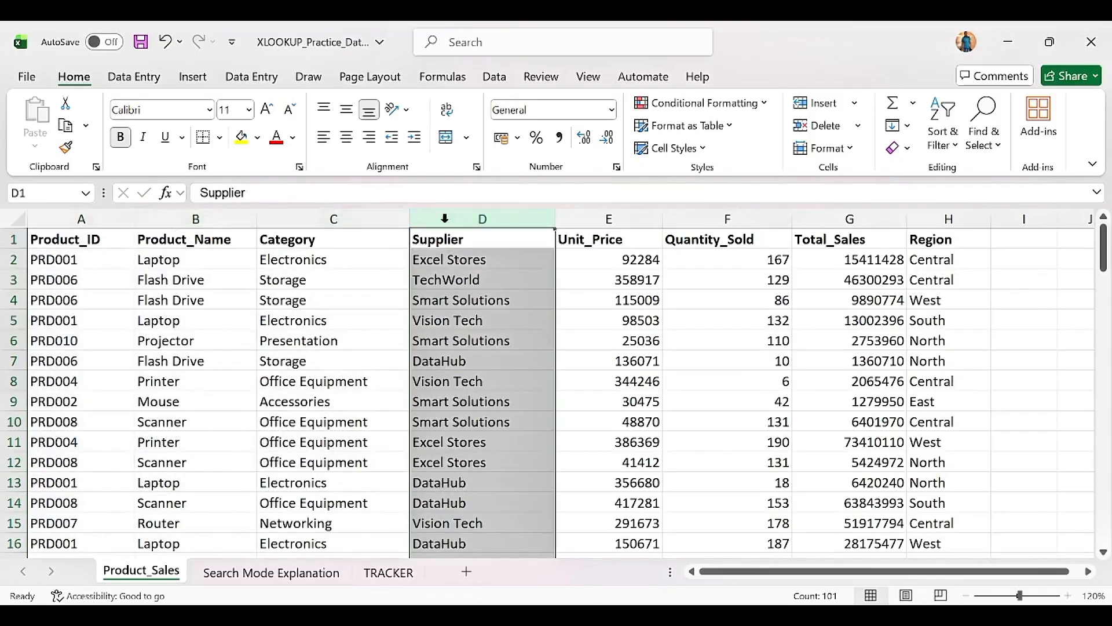
{"action": "left_click", "coordinate": [602, 210]}
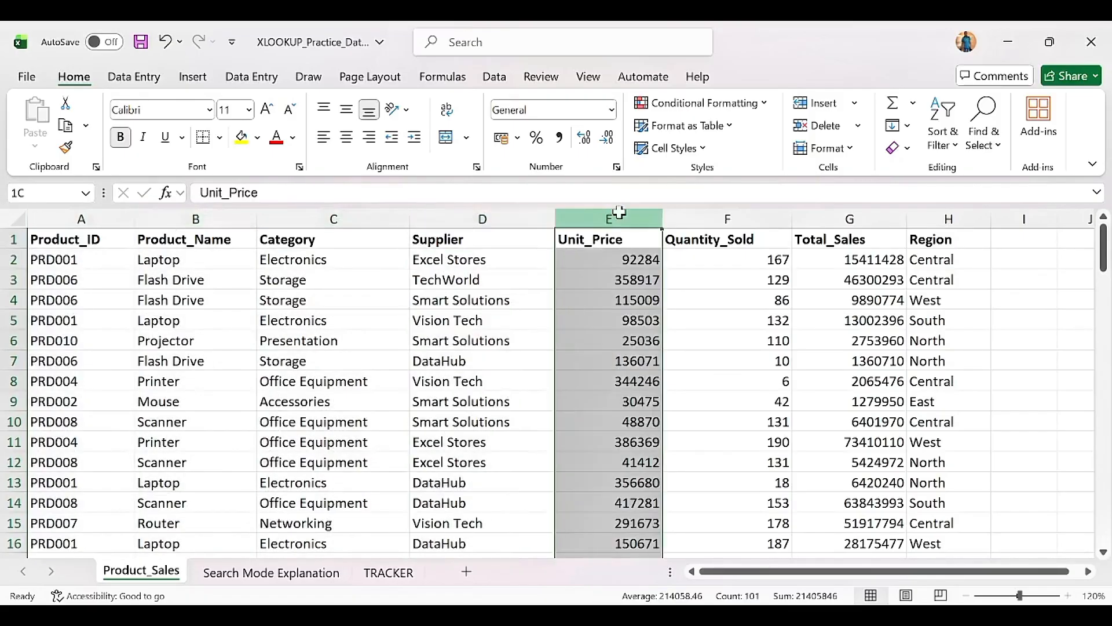
{"action": "left_click", "coordinate": [710, 210]}
{"action": "left_click", "coordinate": [823, 210]}
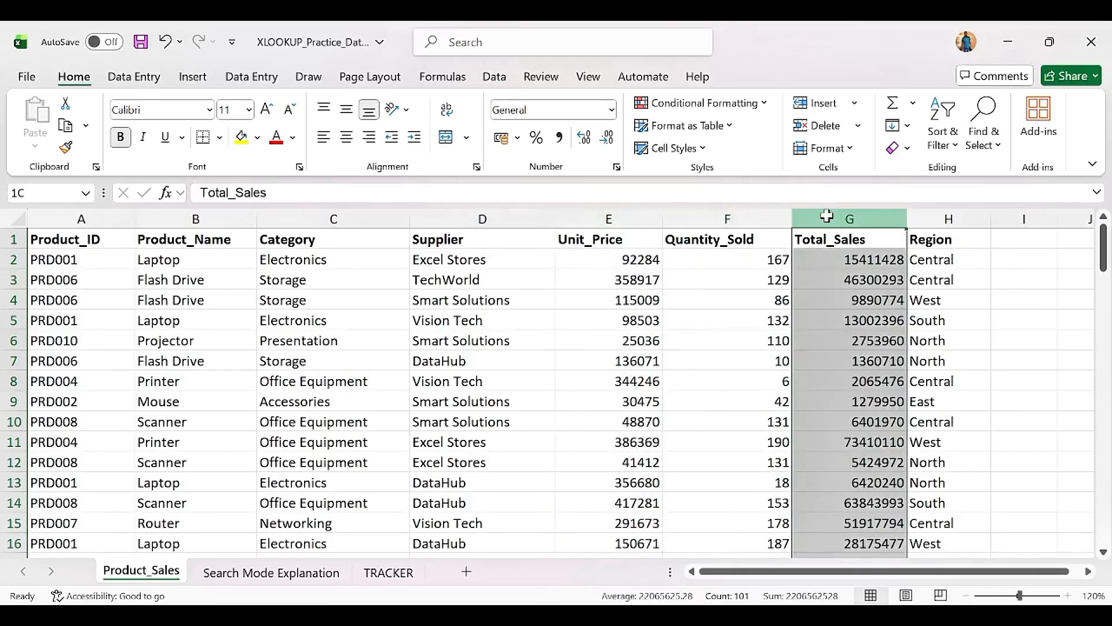
{"action": "left_click", "coordinate": [930, 211]}
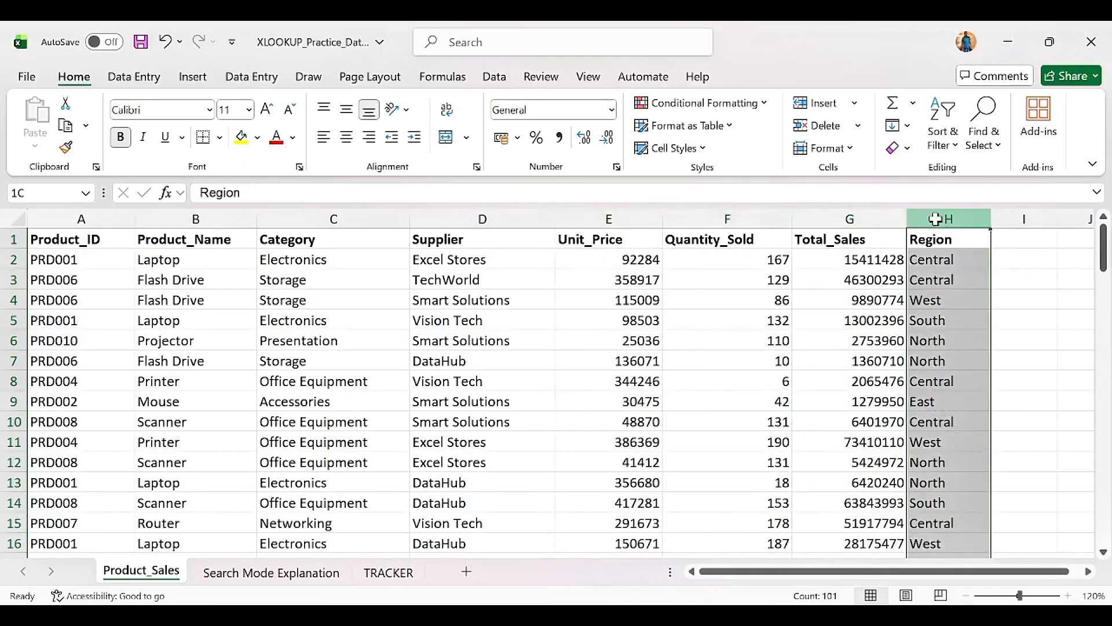
Step: Re-examine the Product_Name, Supplier, Quantity_Sold and Category columns, finishing on the Product_ID column
{"action": "left_click", "coordinate": [192, 211]}
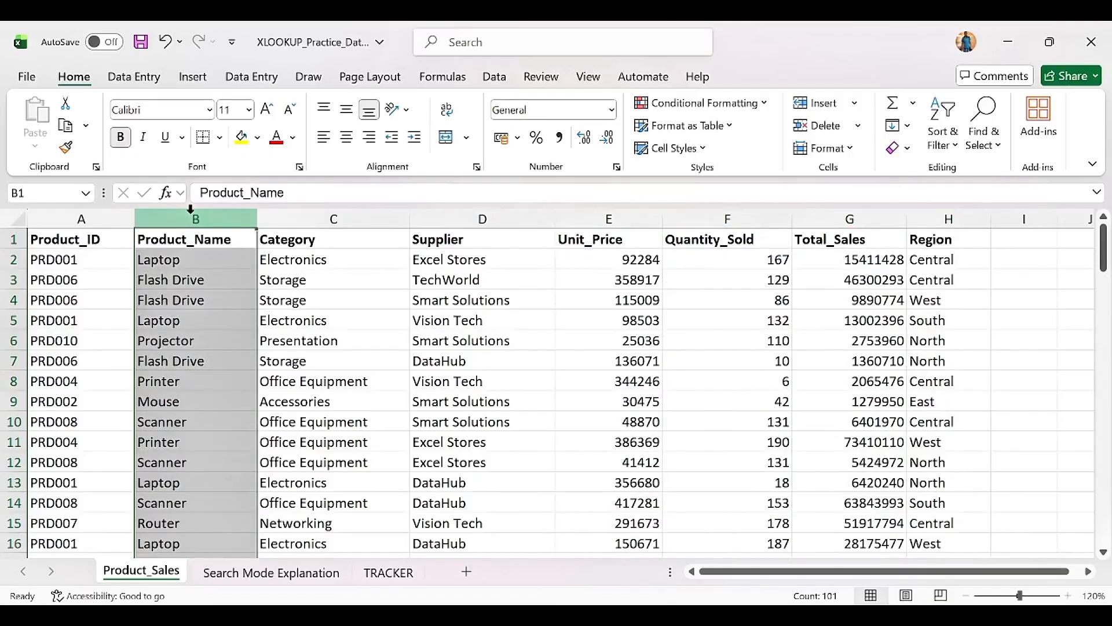
{"action": "left_click", "coordinate": [451, 208]}
{"action": "left_click", "coordinate": [708, 207]}
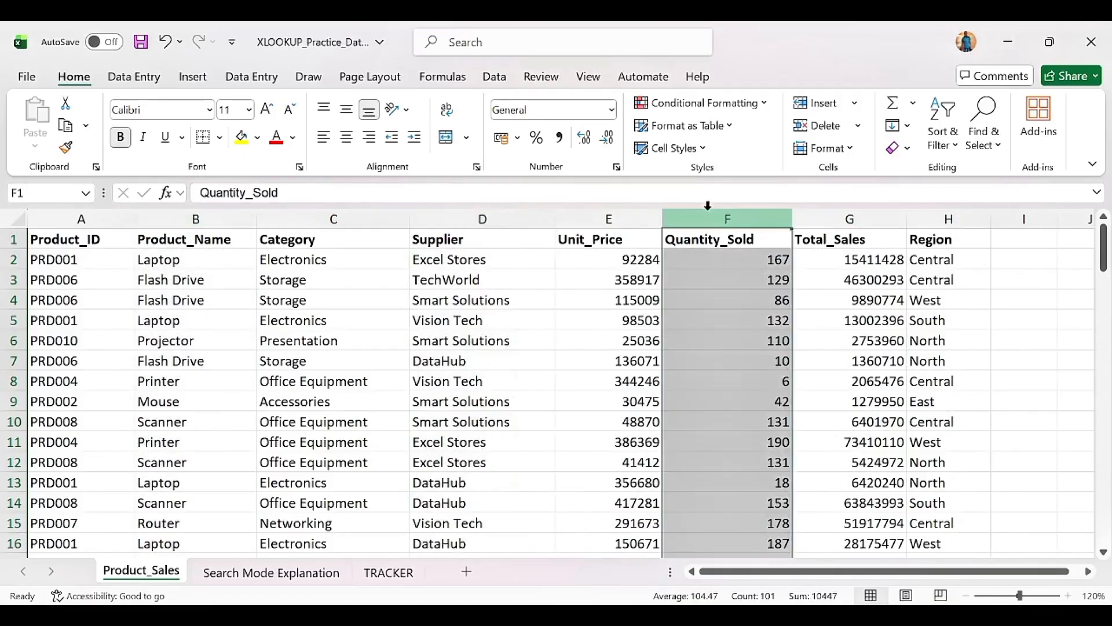
{"action": "left_click", "coordinate": [870, 193]}
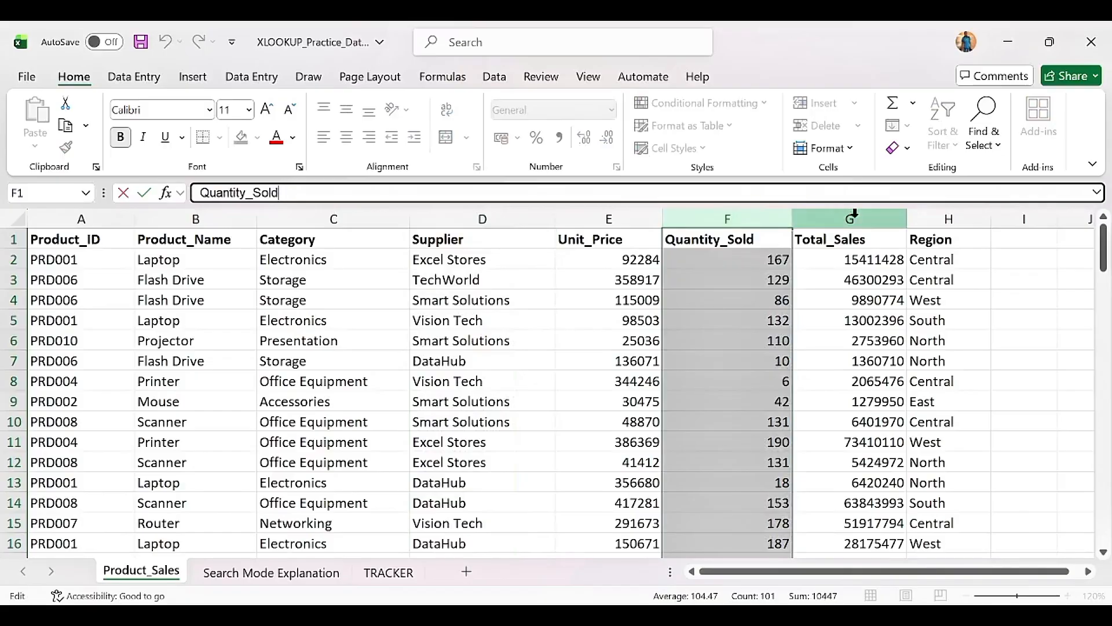
{"action": "left_click", "coordinate": [473, 218]}
{"action": "left_click", "coordinate": [315, 221]}
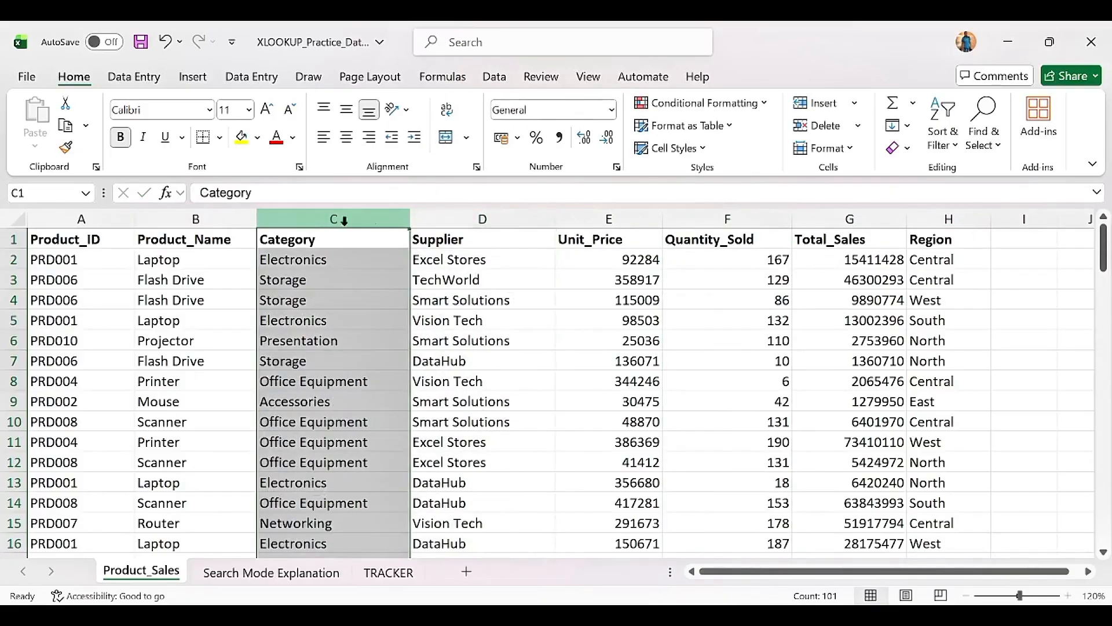
{"action": "left_click", "coordinate": [467, 221]}
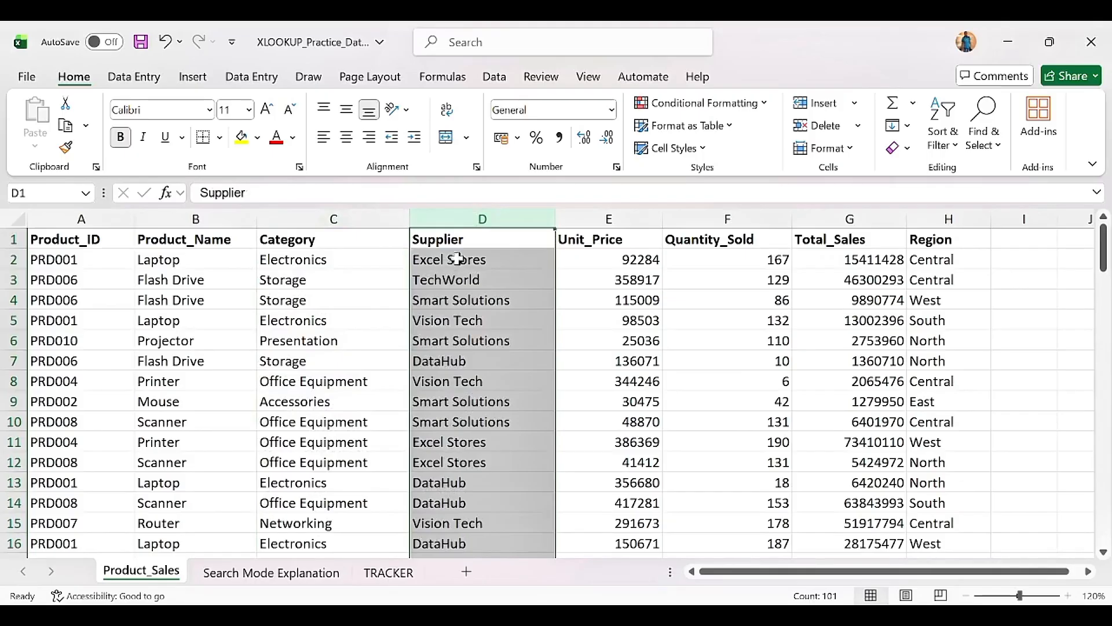
{"action": "left_click", "coordinate": [326, 219]}
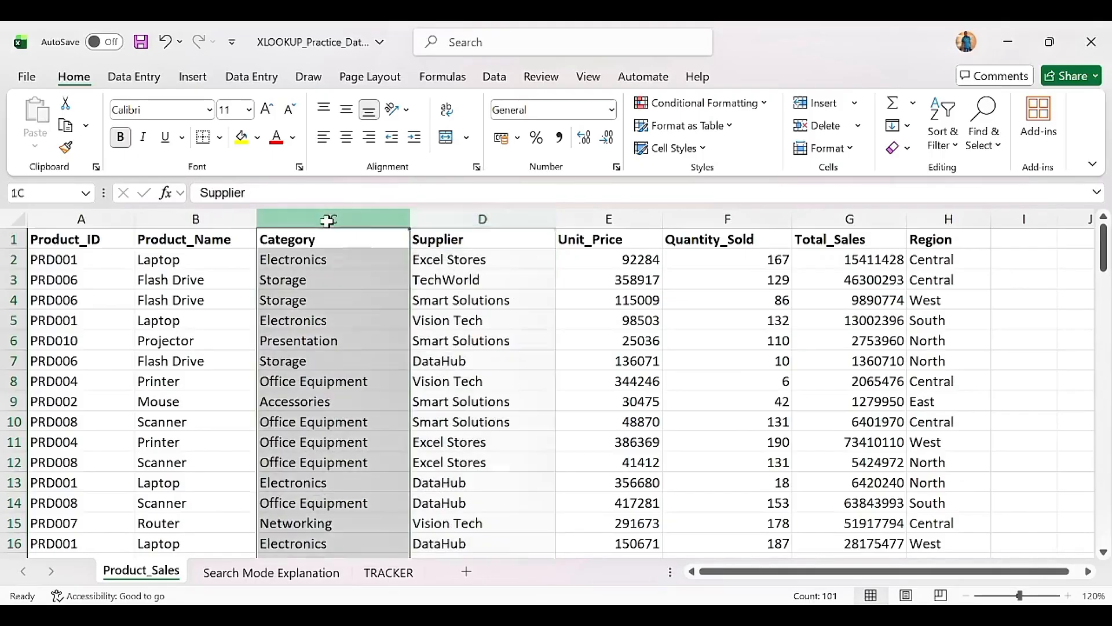
{"action": "left_click", "coordinate": [227, 221]}
{"action": "left_click", "coordinate": [103, 218]}
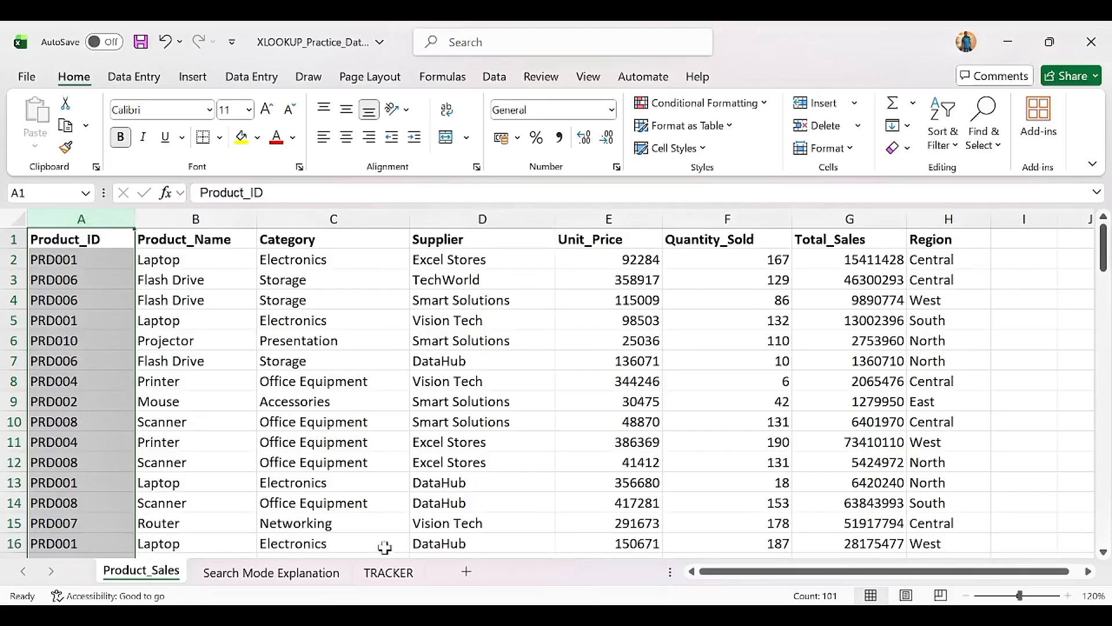
Step: Check the TRACKER sheet, then examine a product ID and a quantity sold entry in the Product_Sales sheet
{"action": "left_click", "coordinate": [405, 576]}
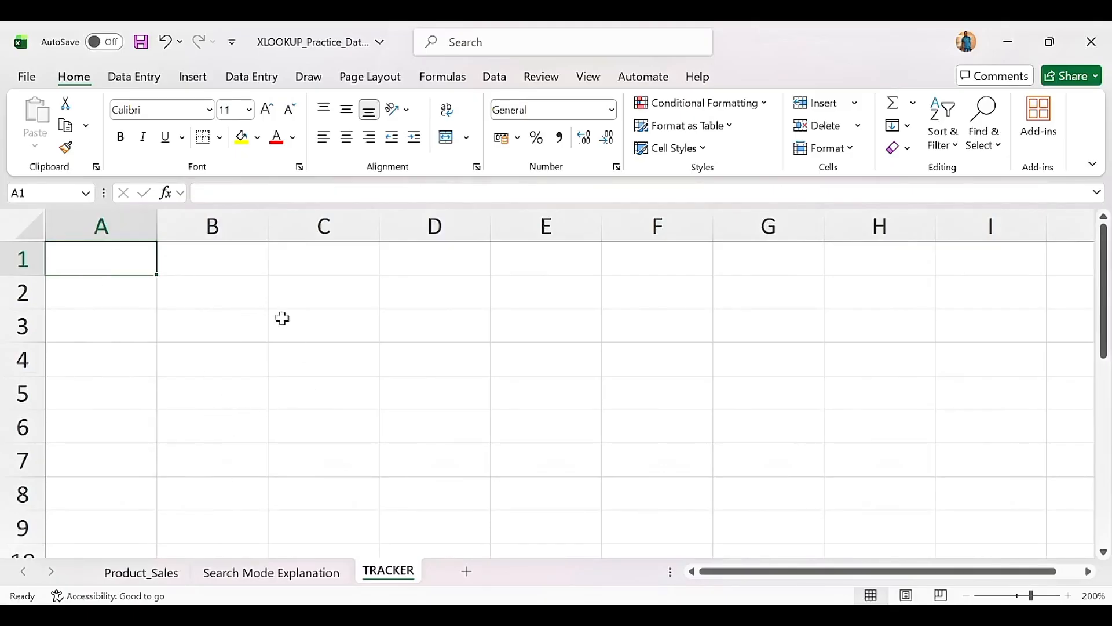
{"action": "left_click", "coordinate": [146, 574]}
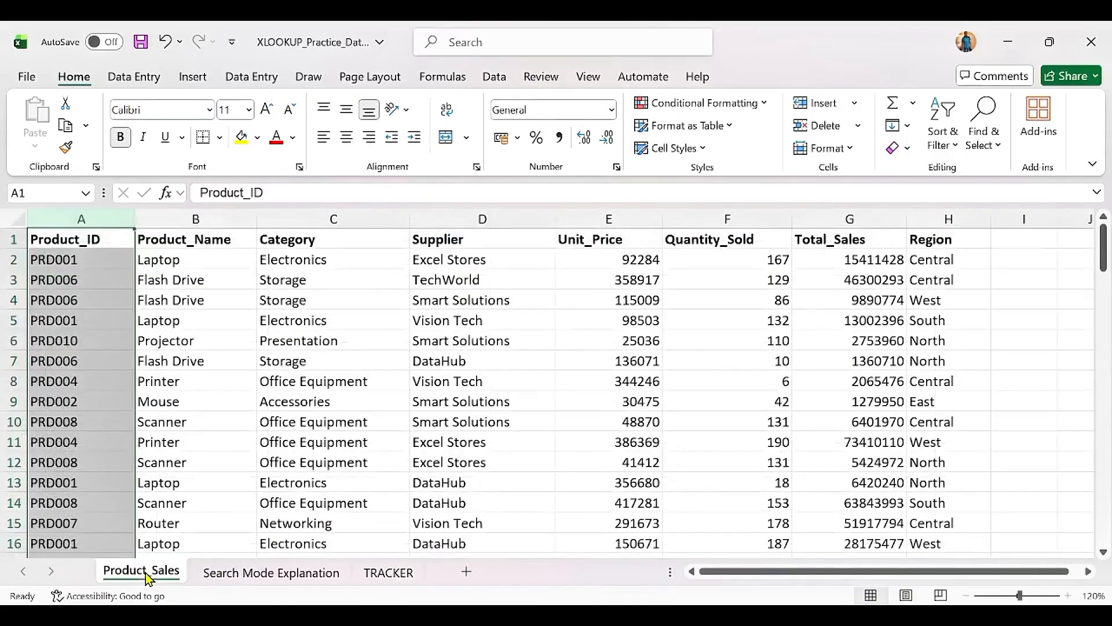
{"action": "left_click", "coordinate": [86, 299]}
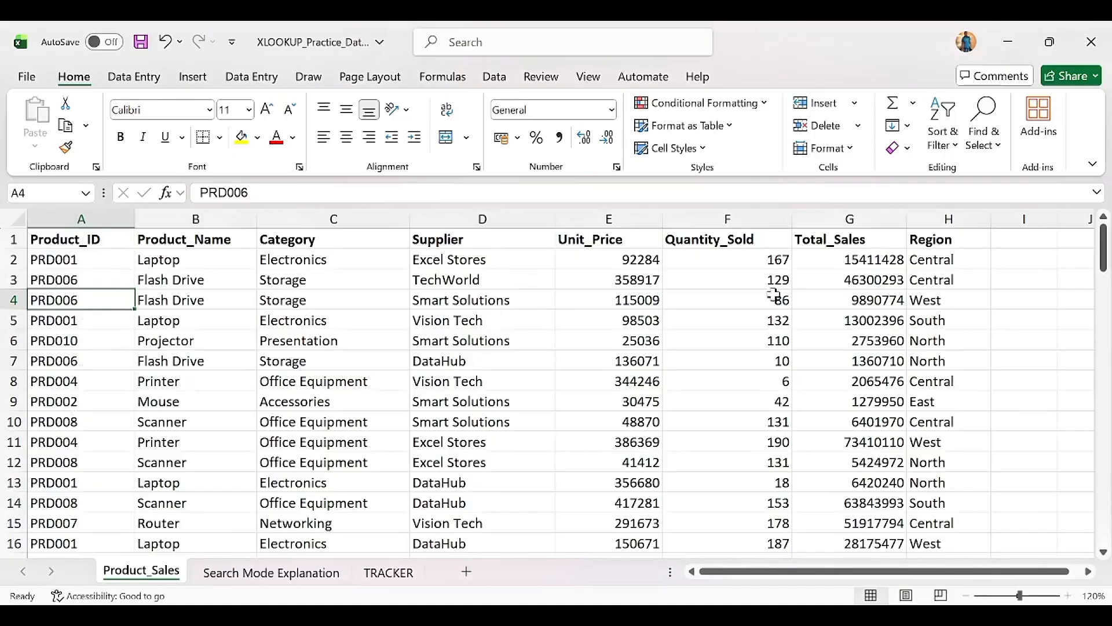
{"action": "left_click", "coordinate": [761, 262]}
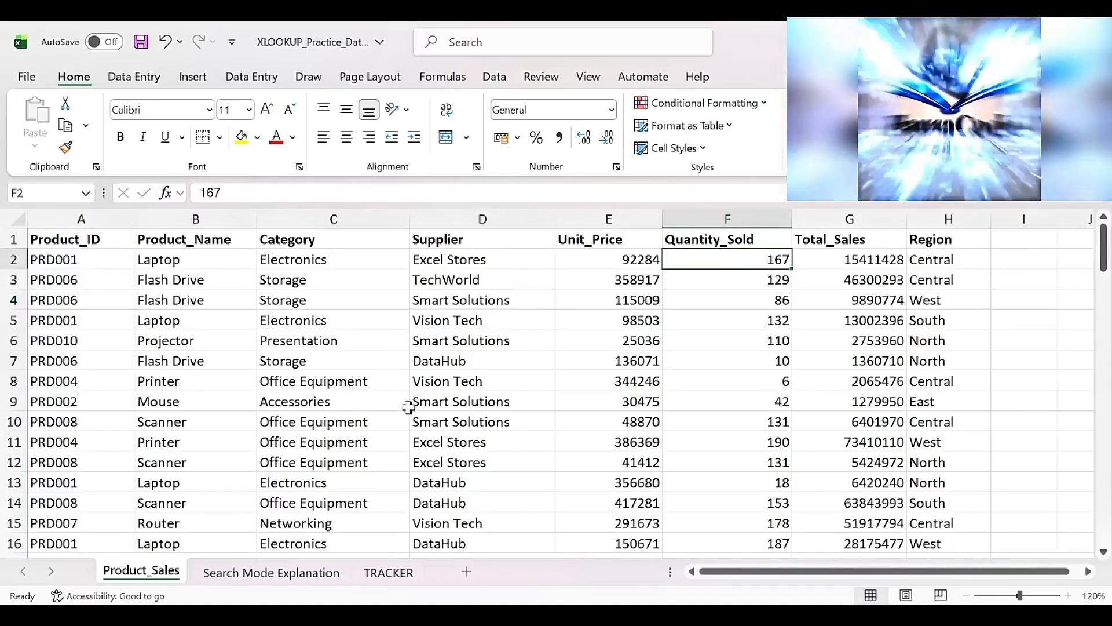
Step: On the TRACKER sheet, enter the headers "Product ID" in B2 and "Quantity Sold" in C2
{"action": "left_click", "coordinate": [387, 572]}
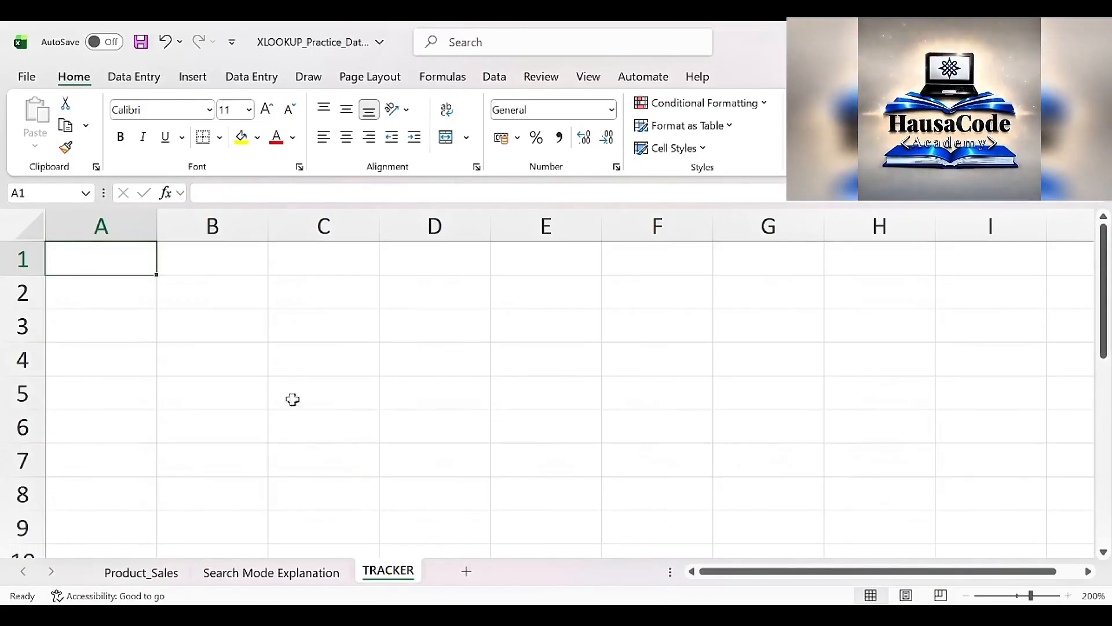
{"action": "left_click", "coordinate": [193, 299]}
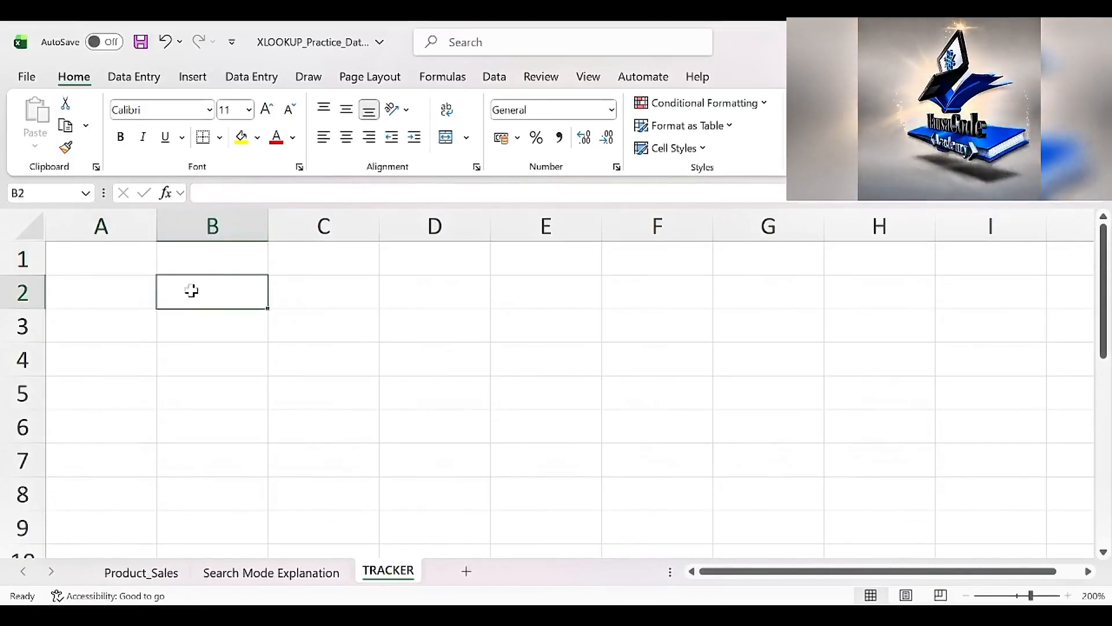
{"action": "type", "text": "Produ"}
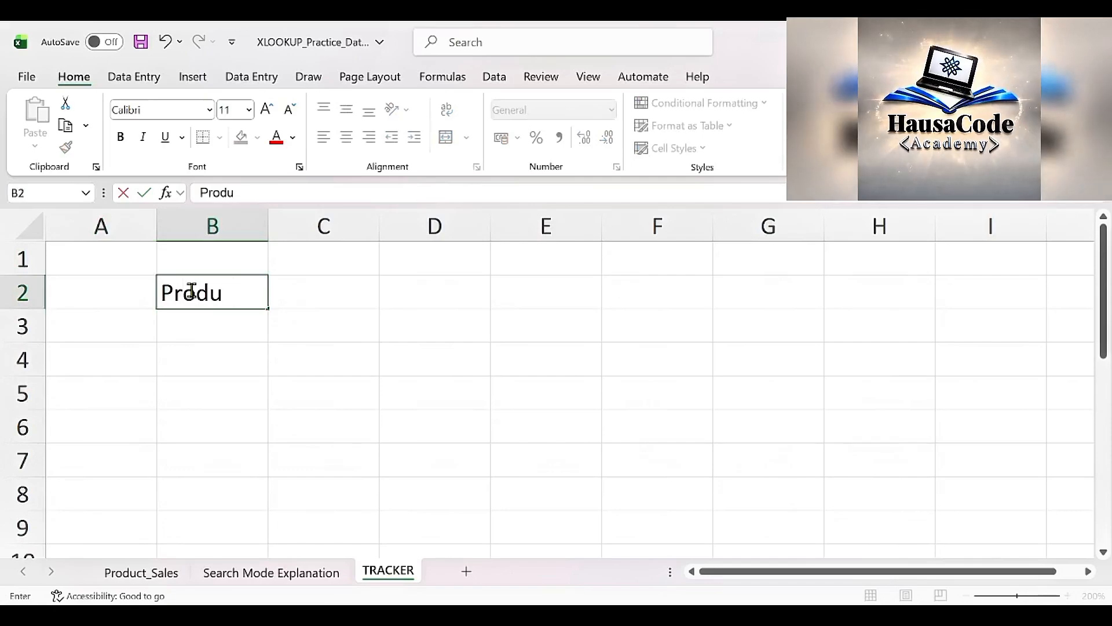
{"action": "type", "text": "ct ID"}
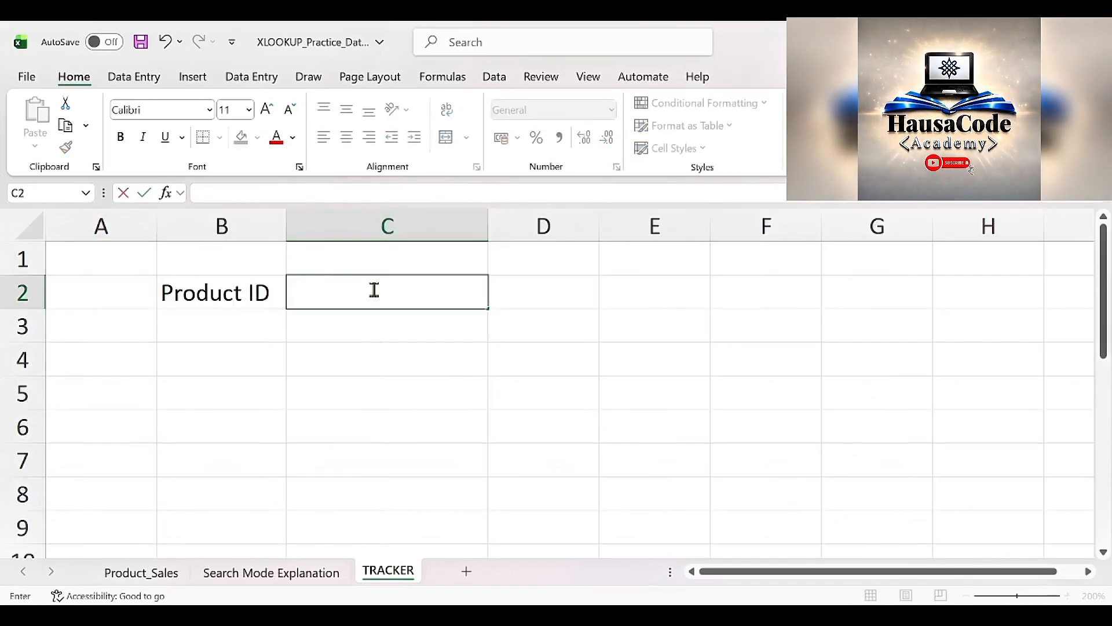
{"action": "type", "text": "Quantity Sold"}
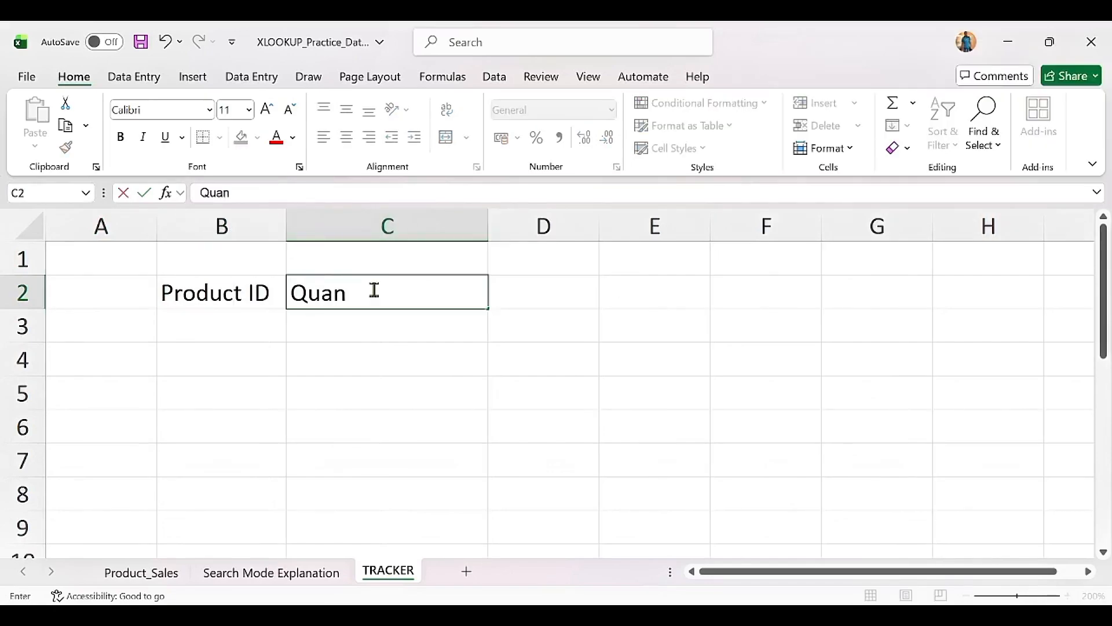
{"action": "key", "text": "Return"}
Step: Adjust the widths of columns B and C to fit their header text, with cell C3 selected
{"action": "mouse_move", "coordinate": [290, 215]}
{"action": "left_mouse_down"}
{"action": "mouse_move", "coordinate": [342, 215]}
{"action": "mouse_move", "coordinate": [296, 220]}
{"action": "left_mouse_up"}
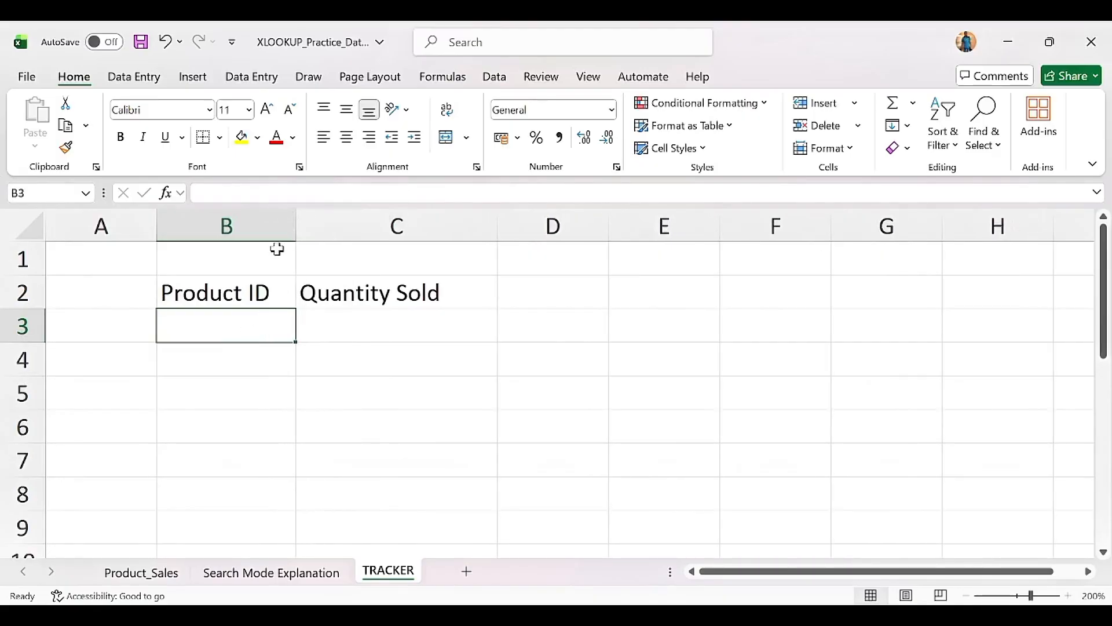
{"action": "left_click", "coordinate": [355, 313]}
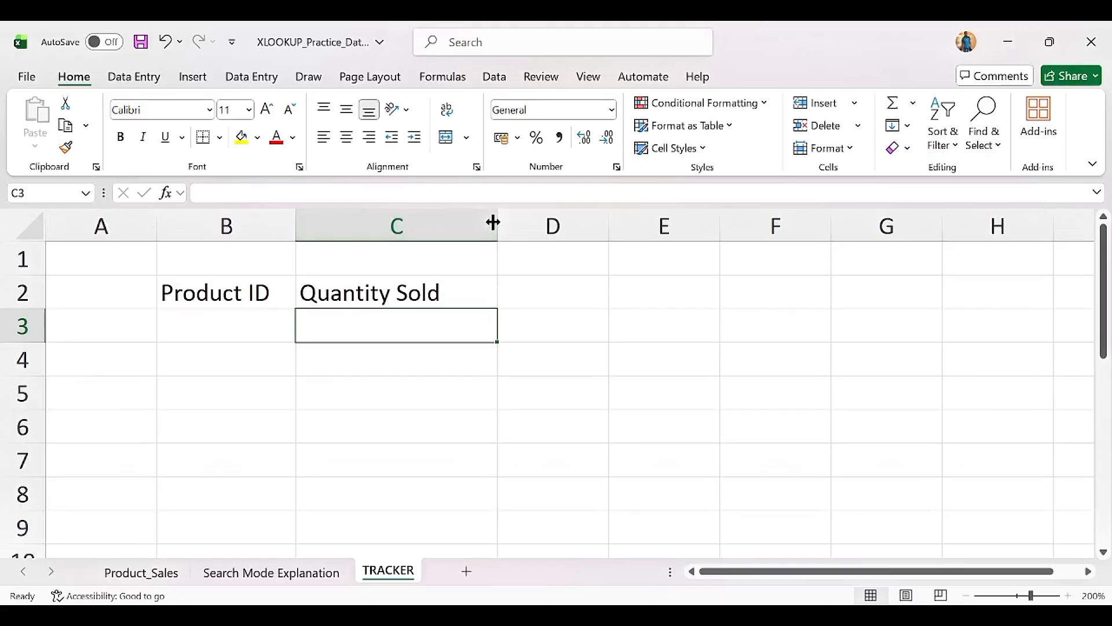
{"action": "left_click_drag", "start_coordinate": [496, 224], "coordinate": [445, 225]}
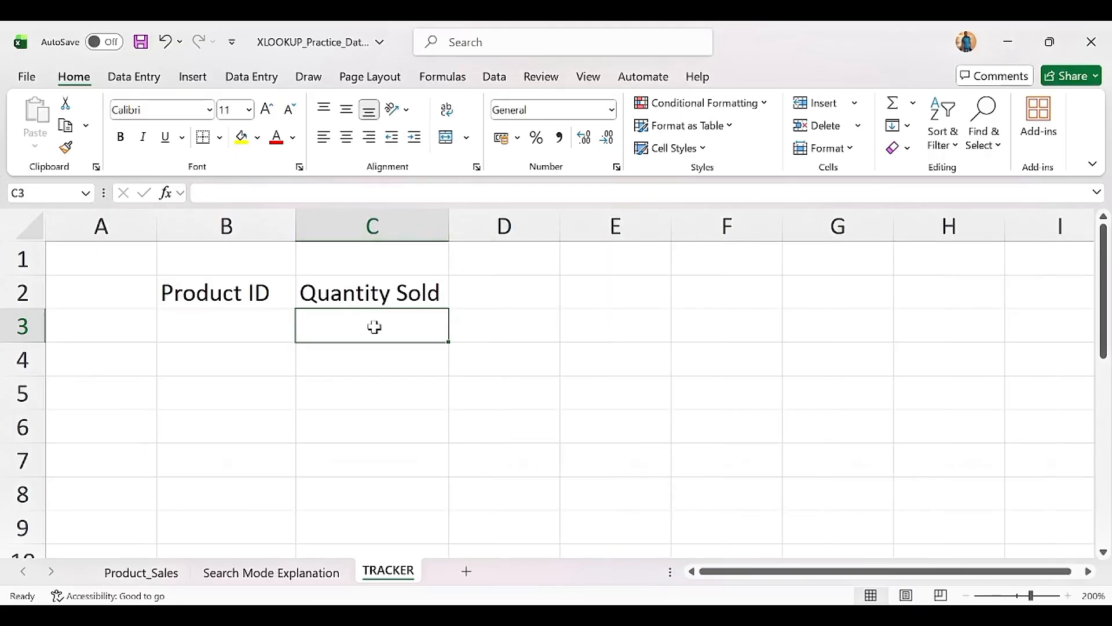
Step: Start an XLOOKUP formula in C3 under Quantity Sold, using B3 as the lookup value
{"action": "type", "text": "=xlo"}
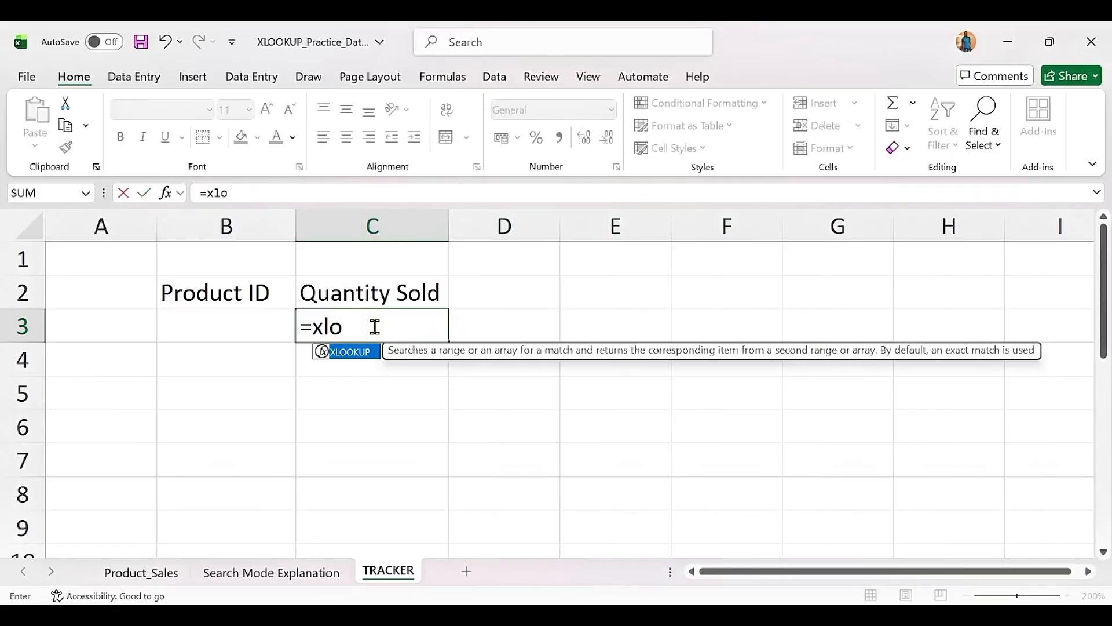
{"action": "key", "text": "Tab"}
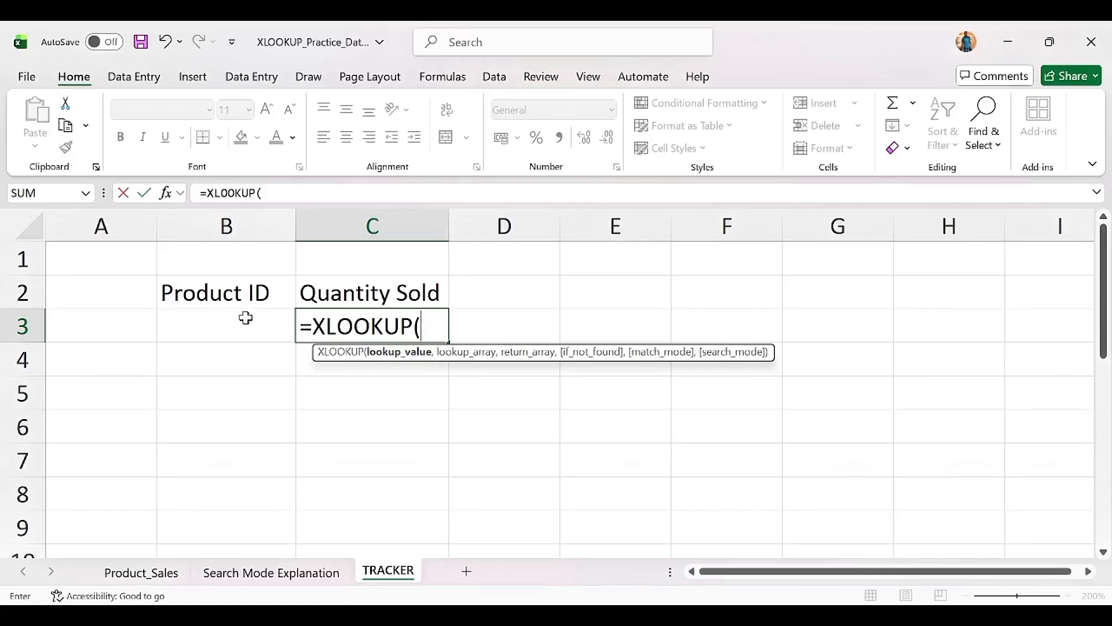
{"action": "left_click", "coordinate": [219, 303]}
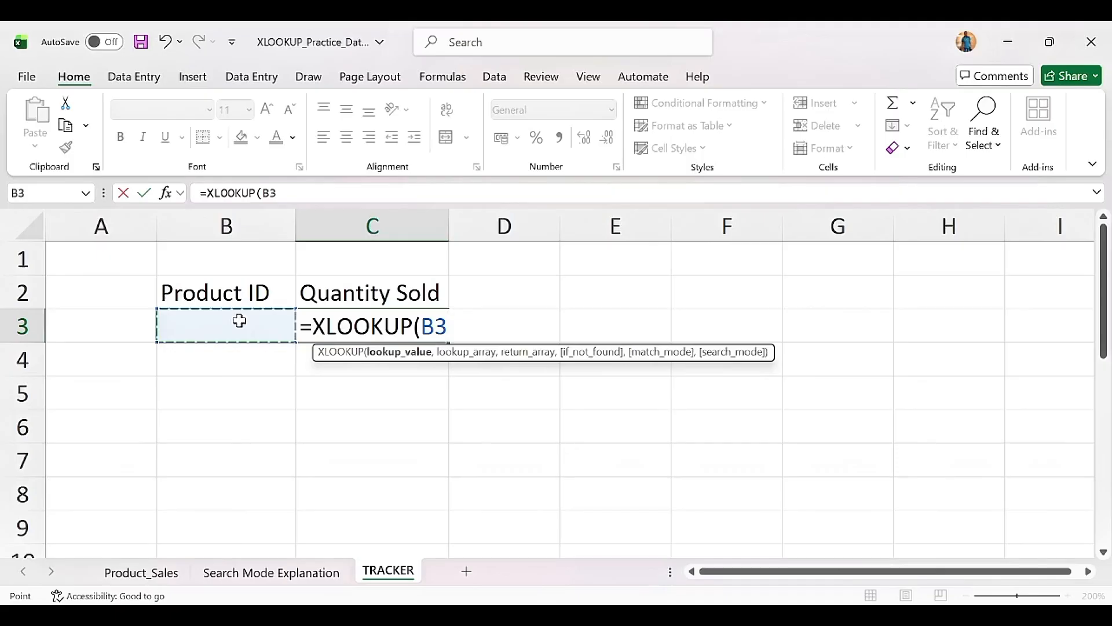
{"action": "type", "text": ","}
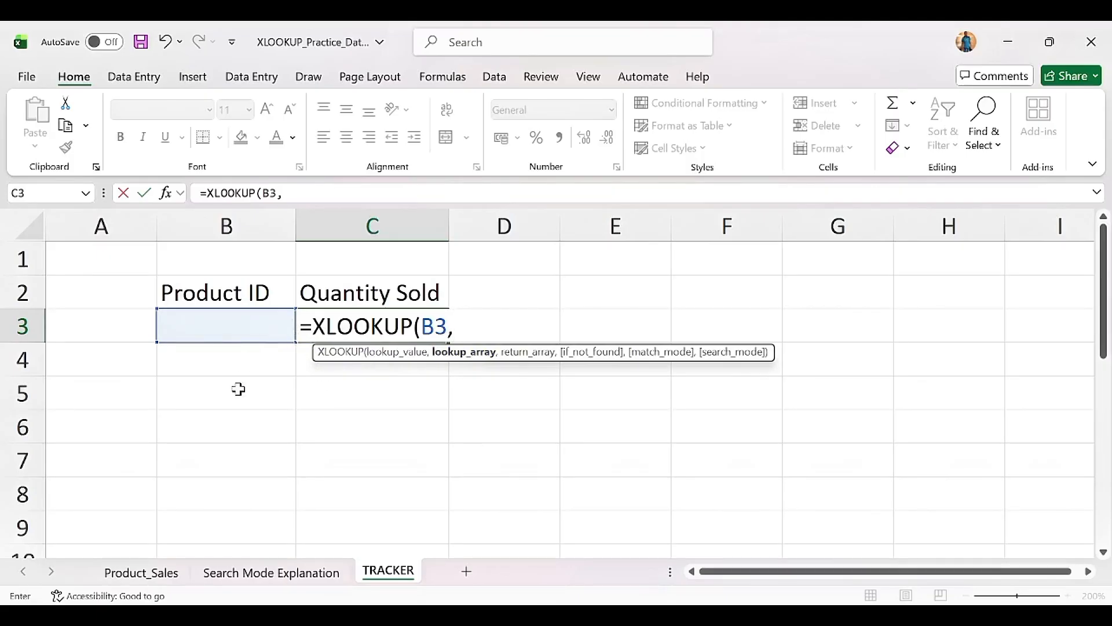
Step: Set the formula's lookup array to the product IDs in Product_Sales!A2:A101
{"action": "left_click", "coordinate": [144, 572]}
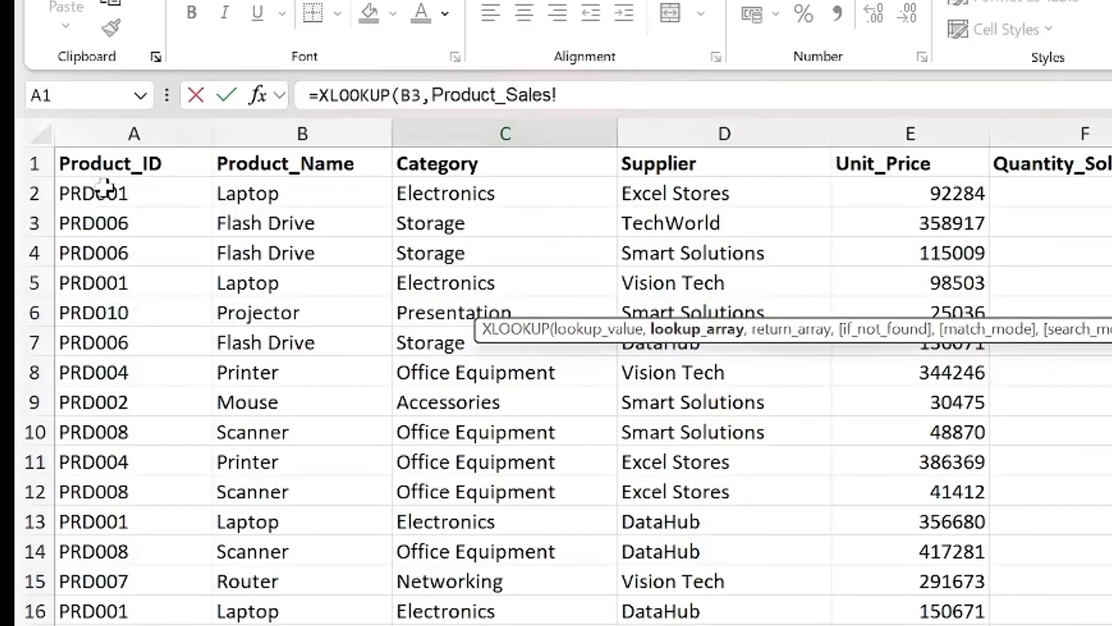
{"action": "left_click", "coordinate": [103, 189]}
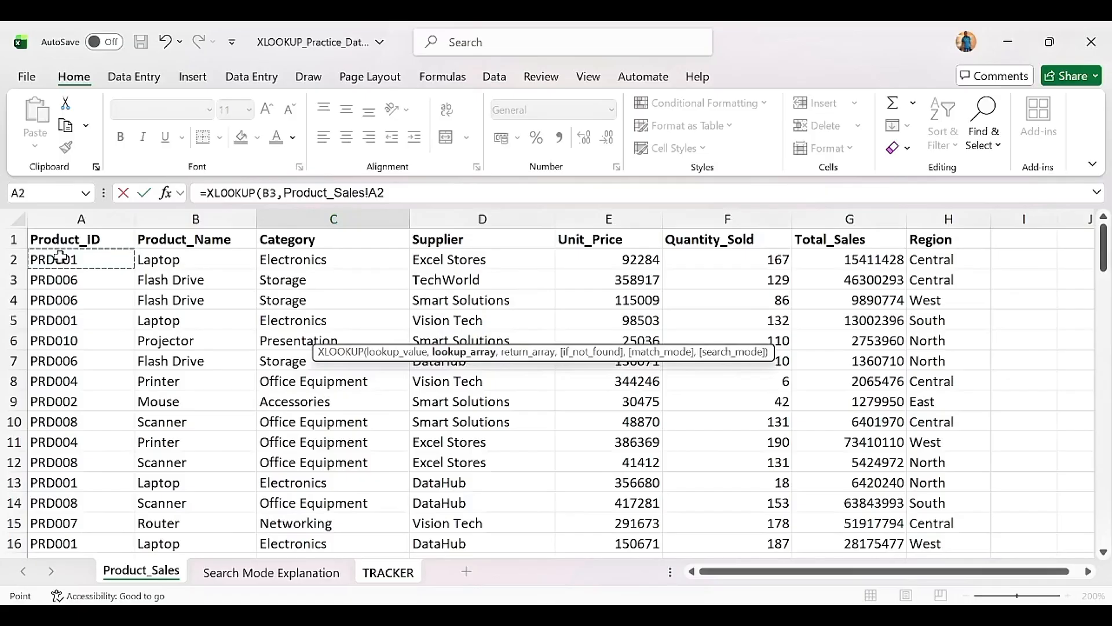
{"action": "left_click_drag", "start_coordinate": [60, 257], "coordinate": [50, 503]}
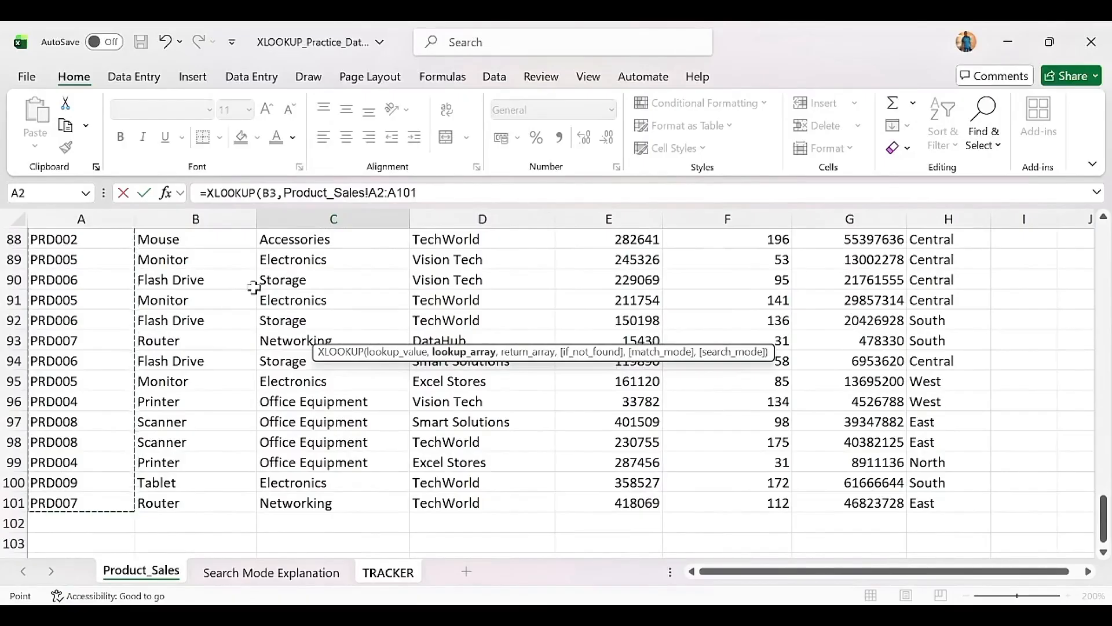
Step: Set the XLOOKUP return array to the quantities in Product_Sales!F2:F101 and complete the formula in C3
{"action": "left_click", "coordinate": [447, 191]}
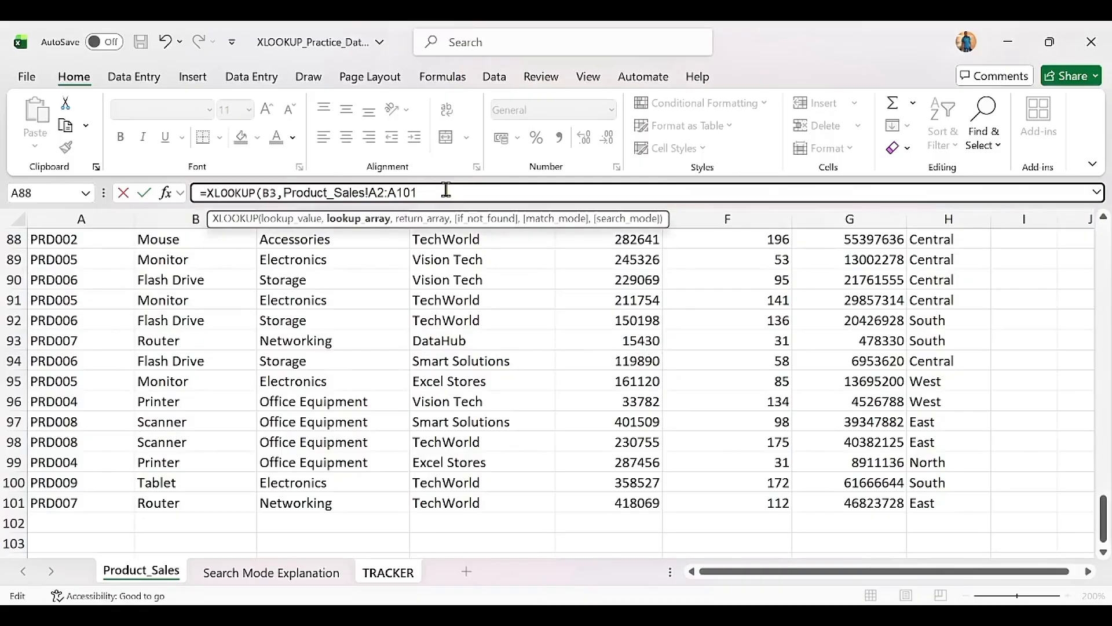
{"action": "type", "text": ","}
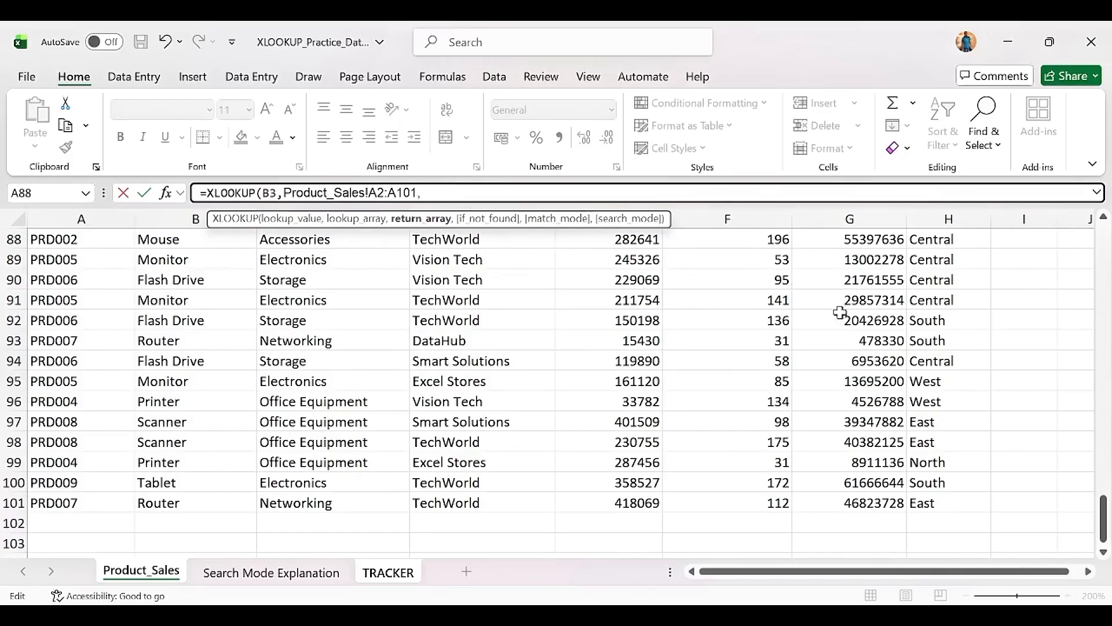
{"action": "left_click_drag", "start_coordinate": [1104, 519], "coordinate": [1105, 249]}
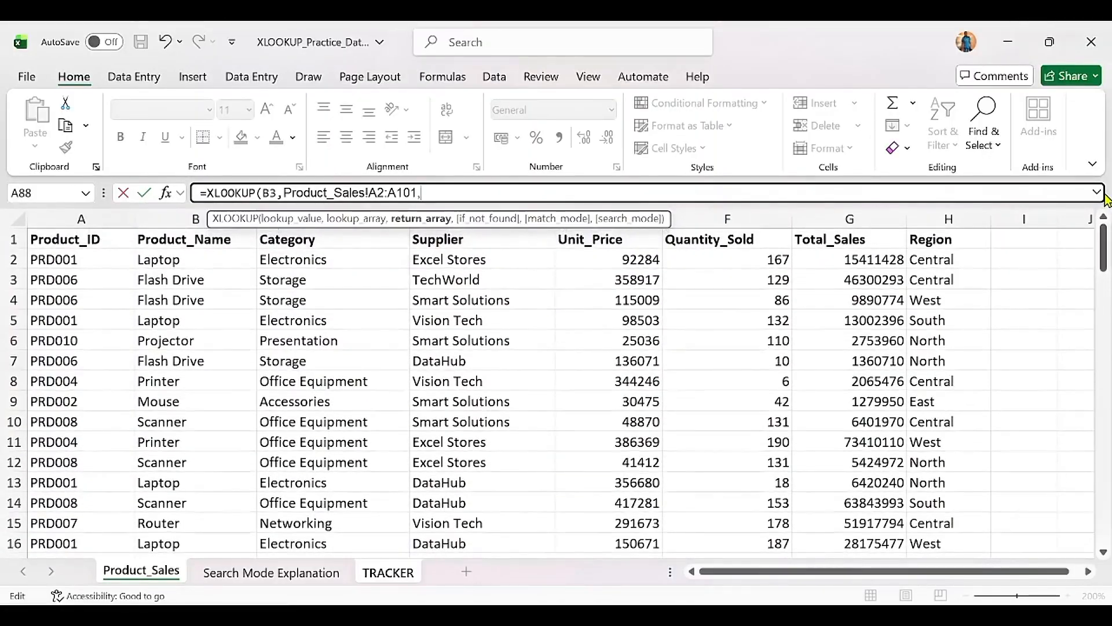
{"action": "left_click", "coordinate": [742, 258]}
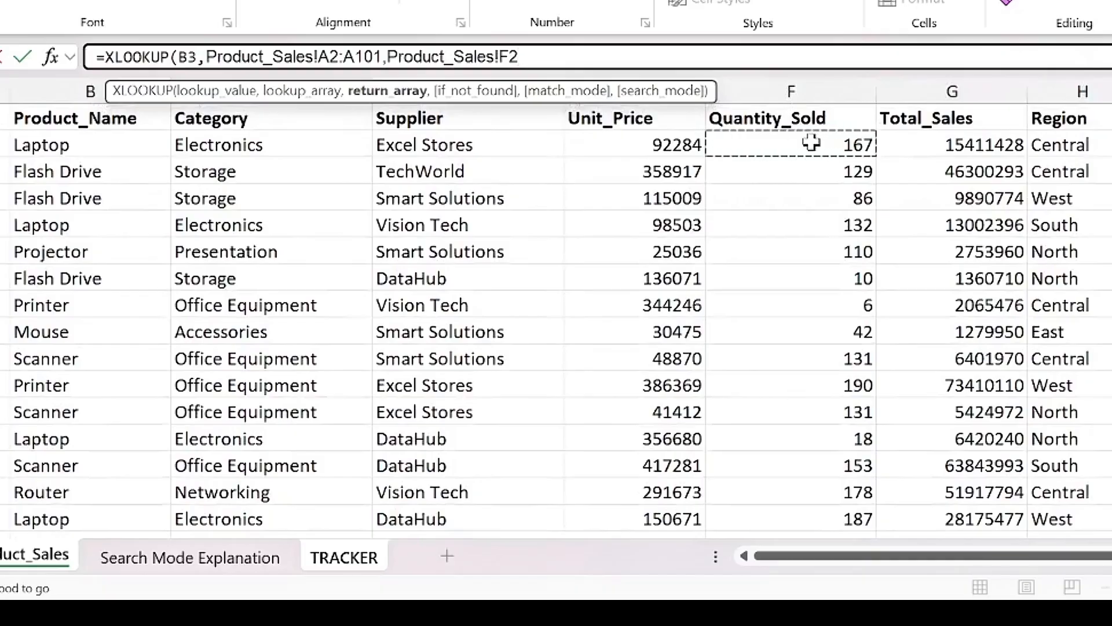
{"action": "left_click_drag", "start_coordinate": [811, 142], "coordinate": [834, 463]}
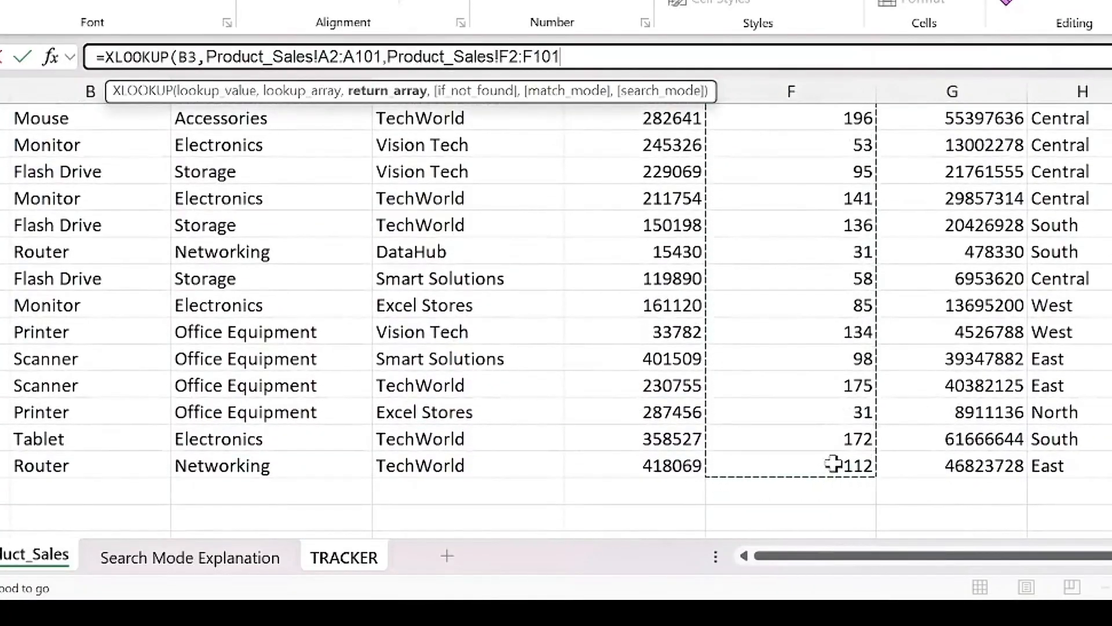
{"action": "left_click", "coordinate": [568, 193]}
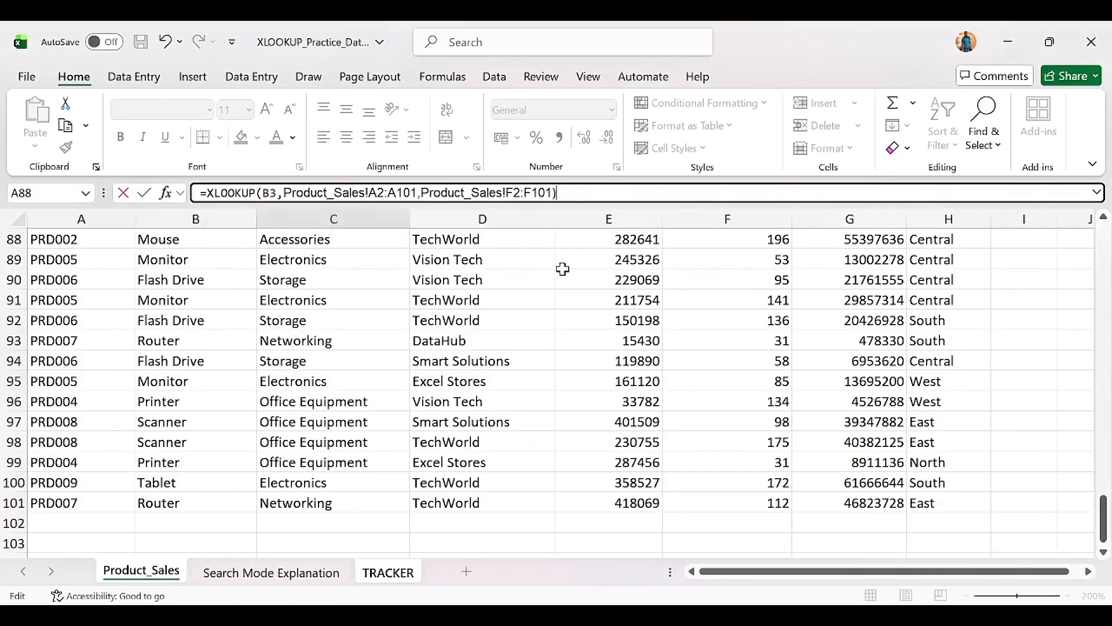
{"action": "key", "text": "Return"}
{"action": "left_click", "coordinate": [388, 317]}
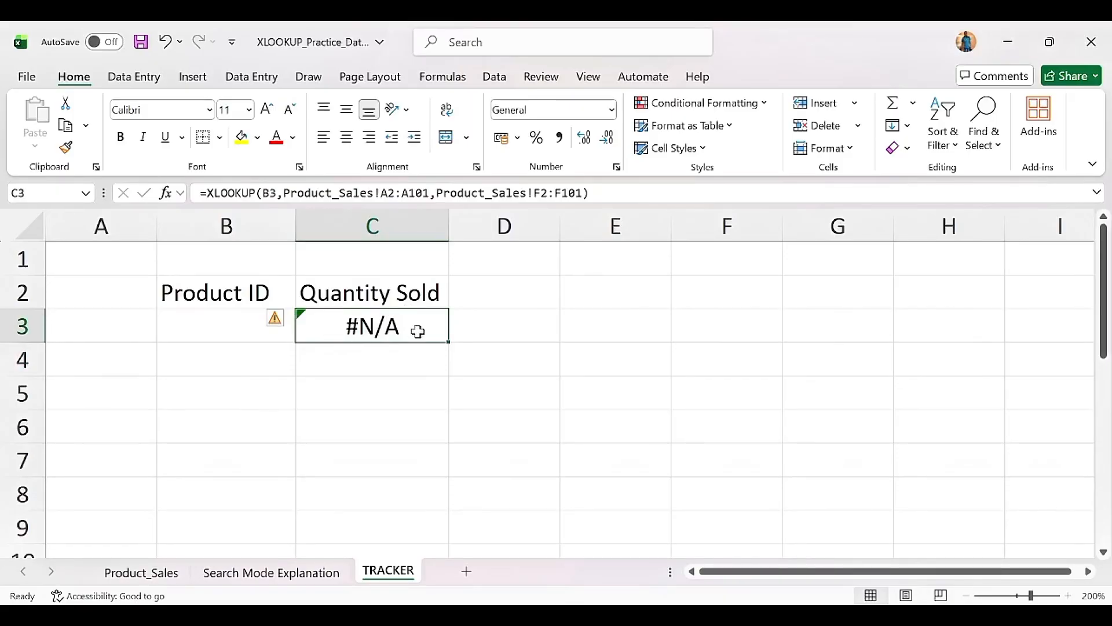
Step: Pick product ID PRD007 from the Product_Sales data and enter it in B3 of TRACKER to test the lookup in C3
{"action": "left_click", "coordinate": [201, 328]}
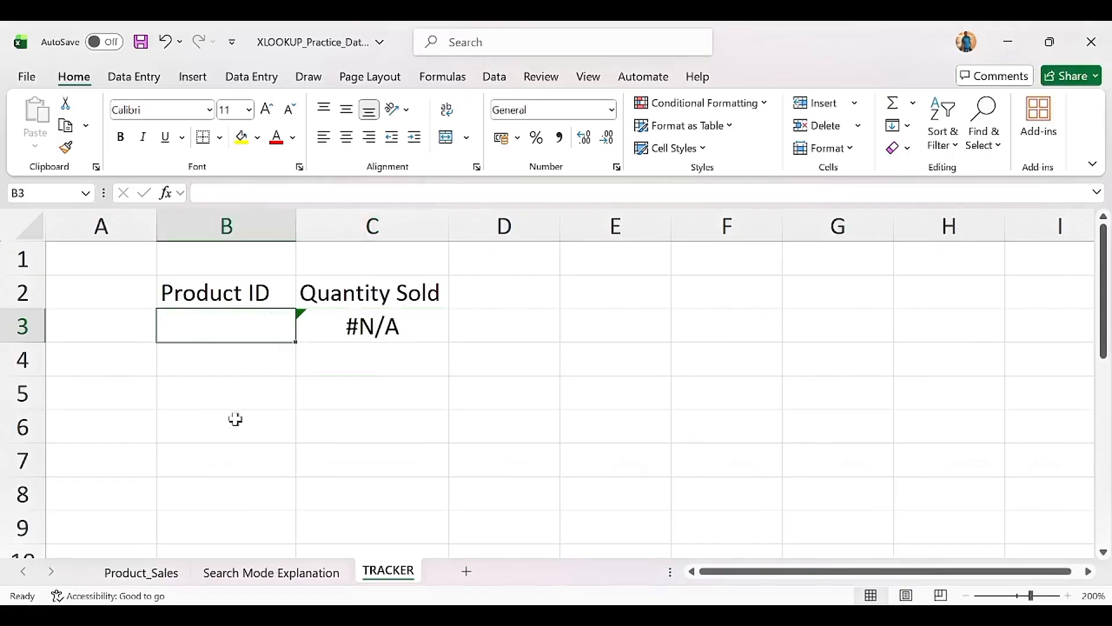
{"action": "left_click", "coordinate": [421, 387]}
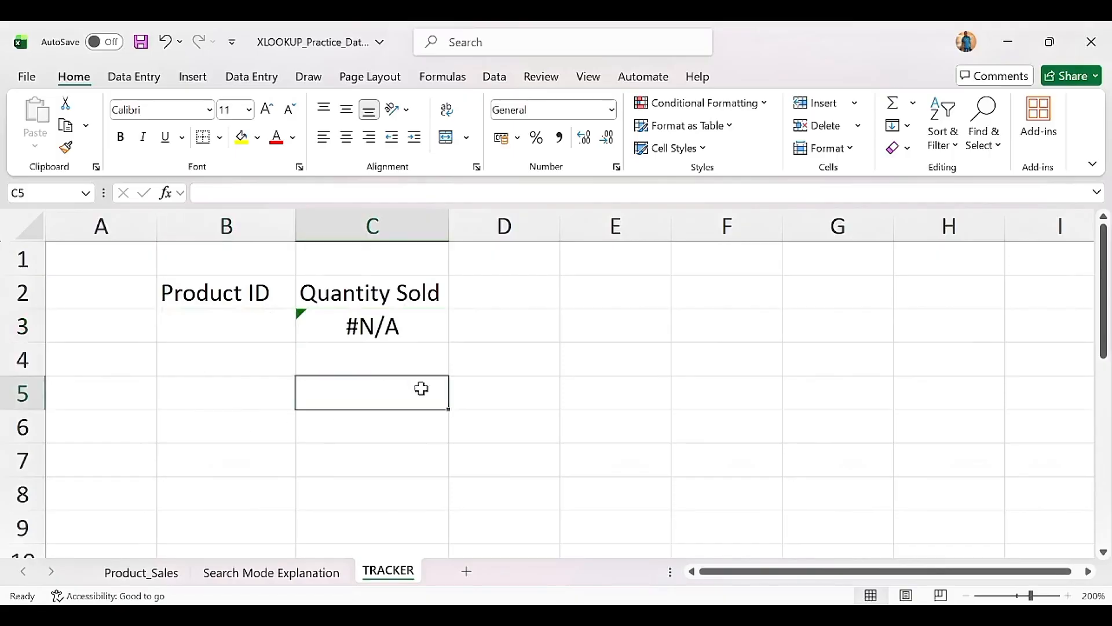
{"action": "left_click", "coordinate": [153, 576]}
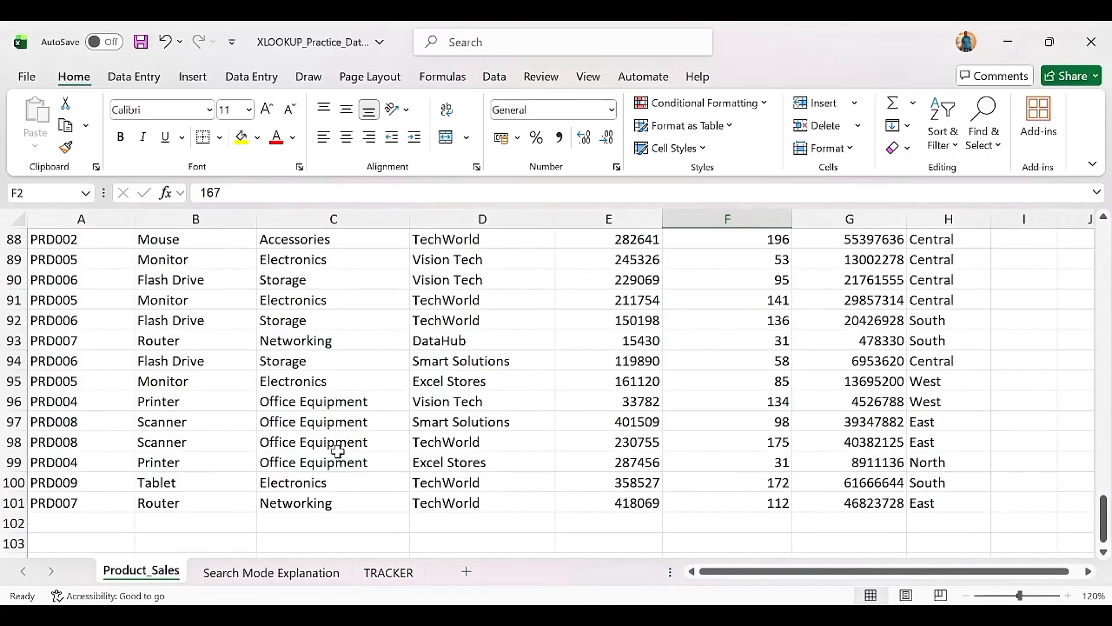
{"action": "left_click", "coordinate": [66, 500]}
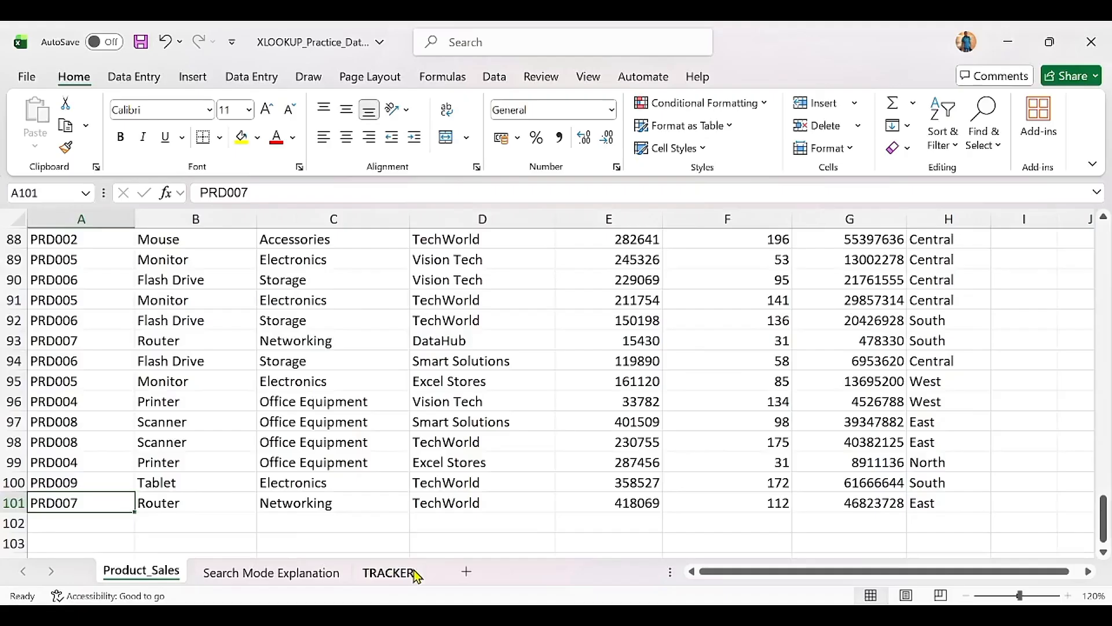
{"action": "left_click", "coordinate": [572, 599]}
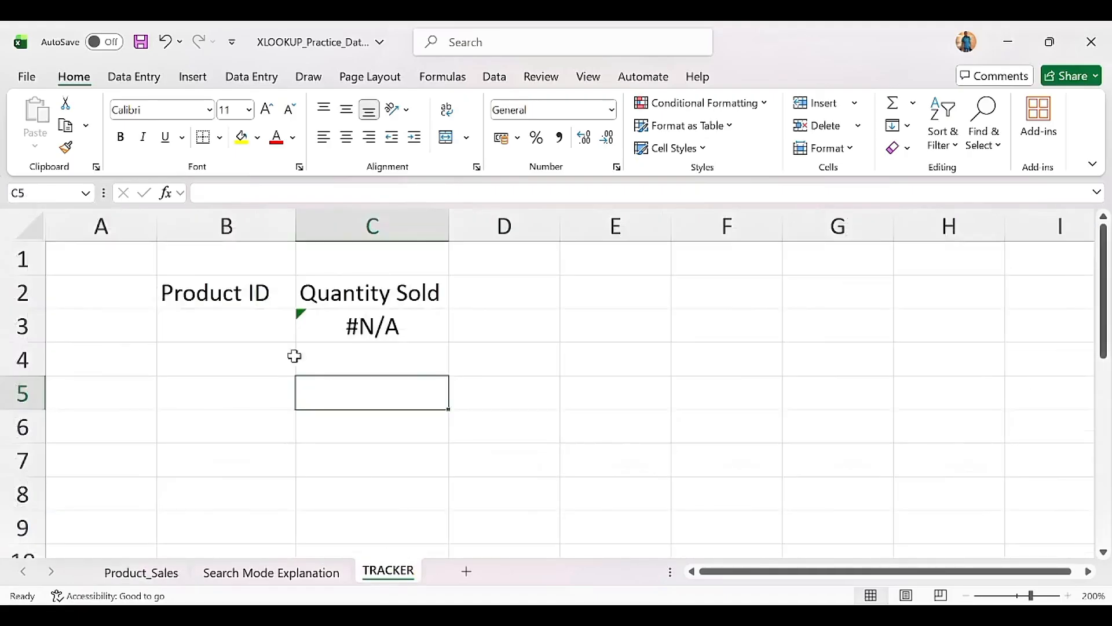
{"action": "left_click", "coordinate": [234, 325]}
{"action": "type", "text": "P"}
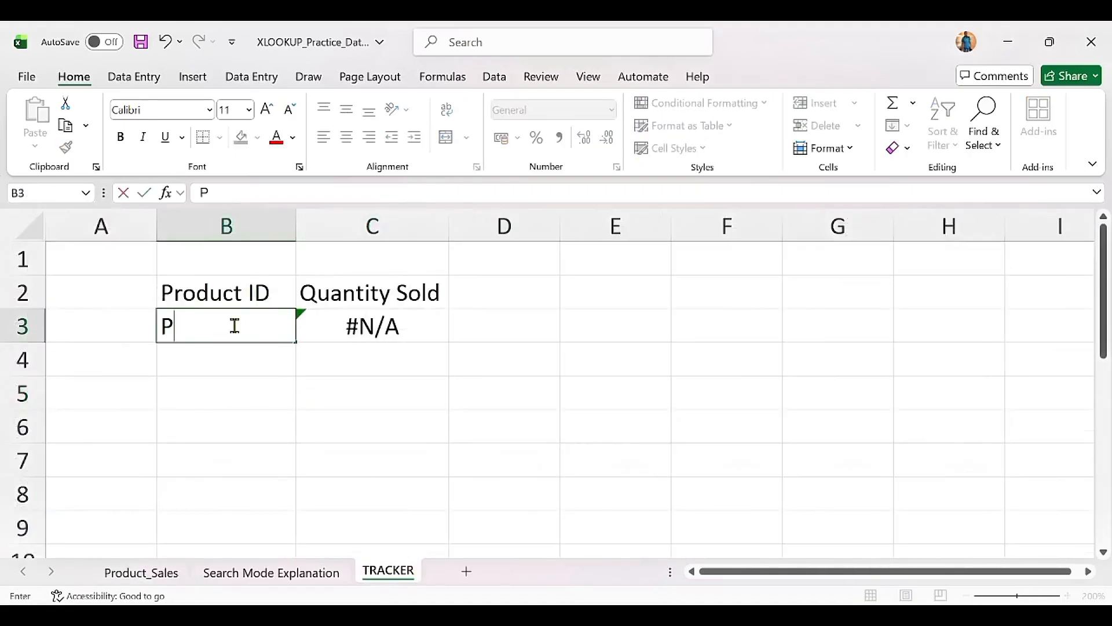
{"action": "type", "text": "RD007"}
{"action": "key", "text": "Return"}
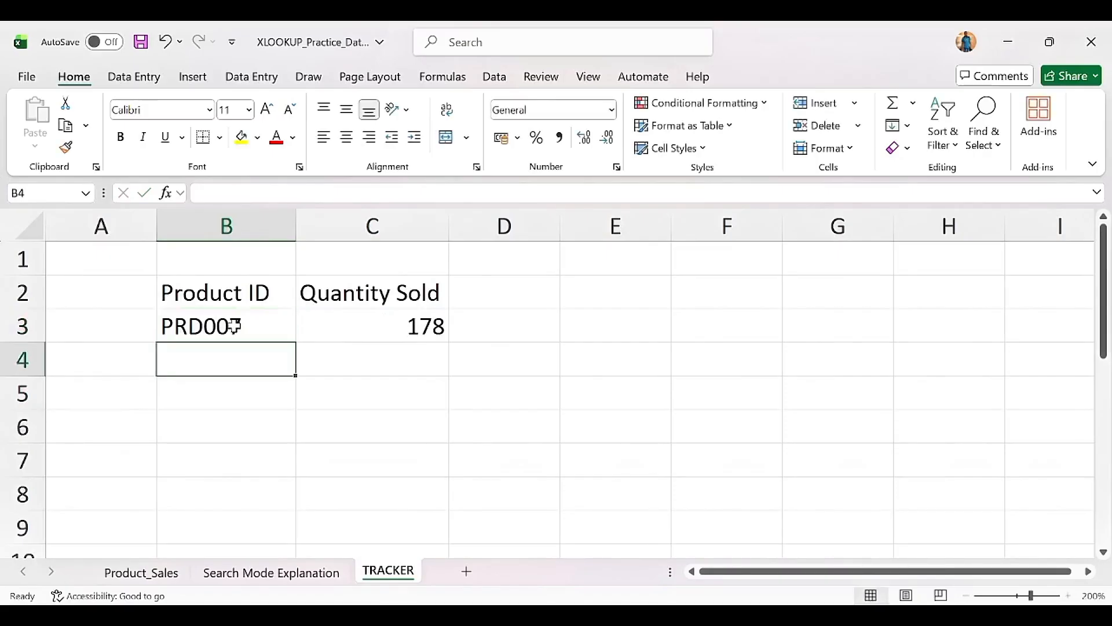
{"action": "left_click", "coordinate": [400, 327]}
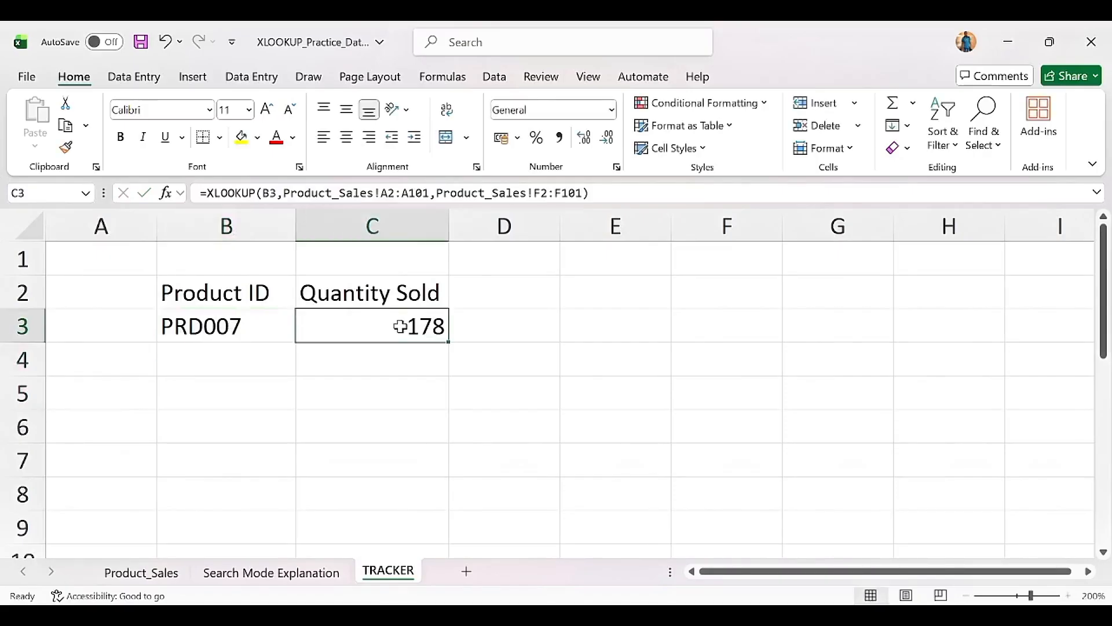
Step: Replace the product ID in B3 with PRD006, chosen from the Product_Sales data, and check the quantity returned in C3
{"action": "left_click", "coordinate": [233, 327]}
{"action": "key", "text": "BackSpace"}
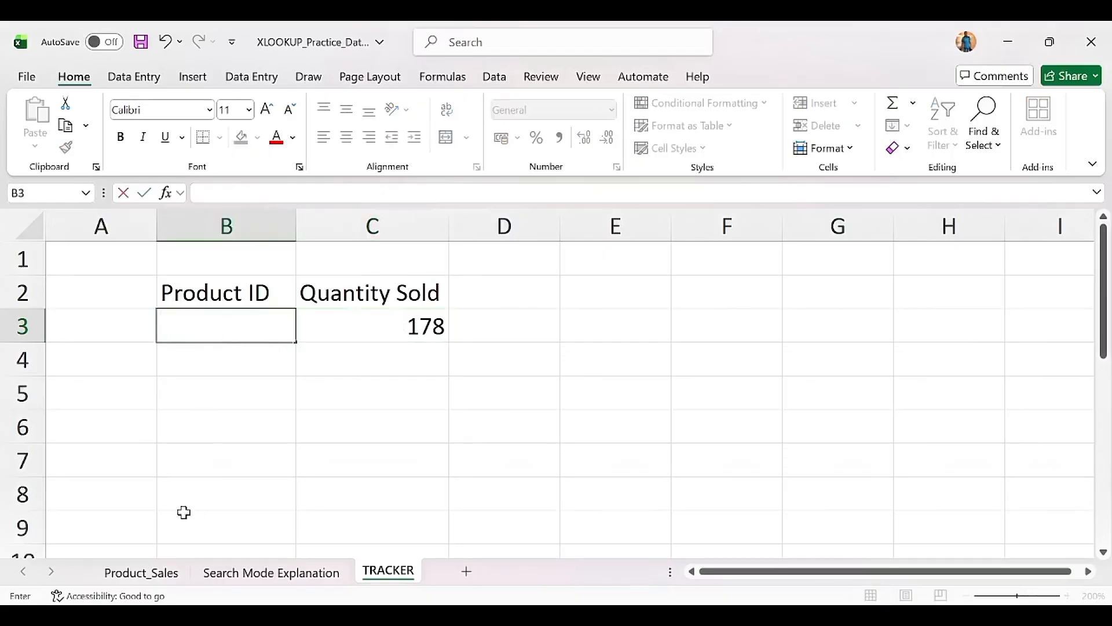
{"action": "left_click", "coordinate": [139, 580]}
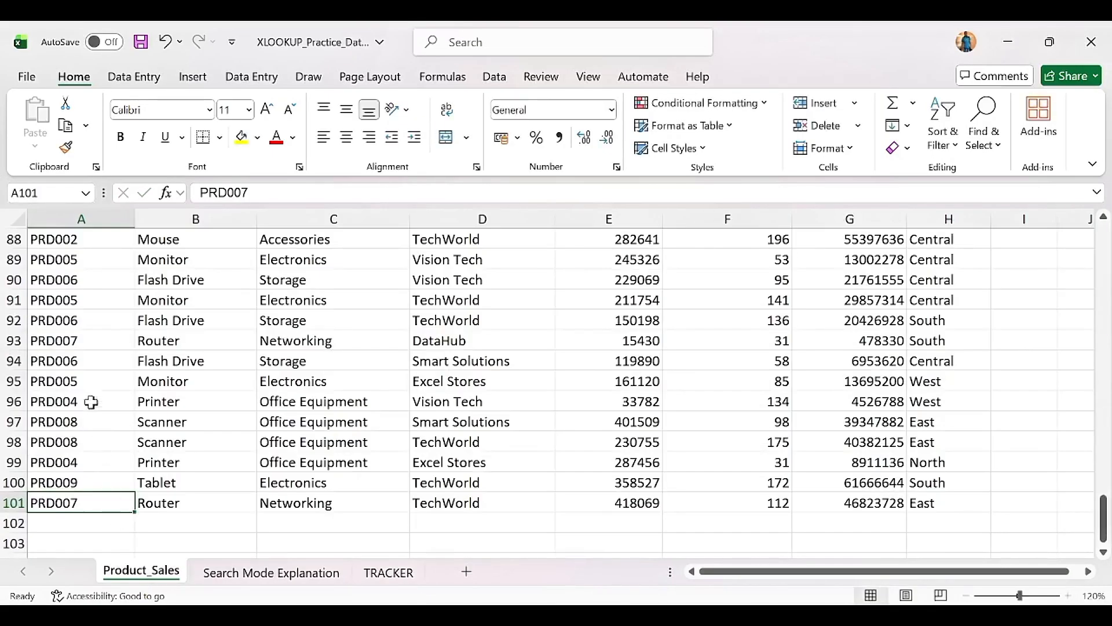
{"action": "left_click", "coordinate": [86, 360]}
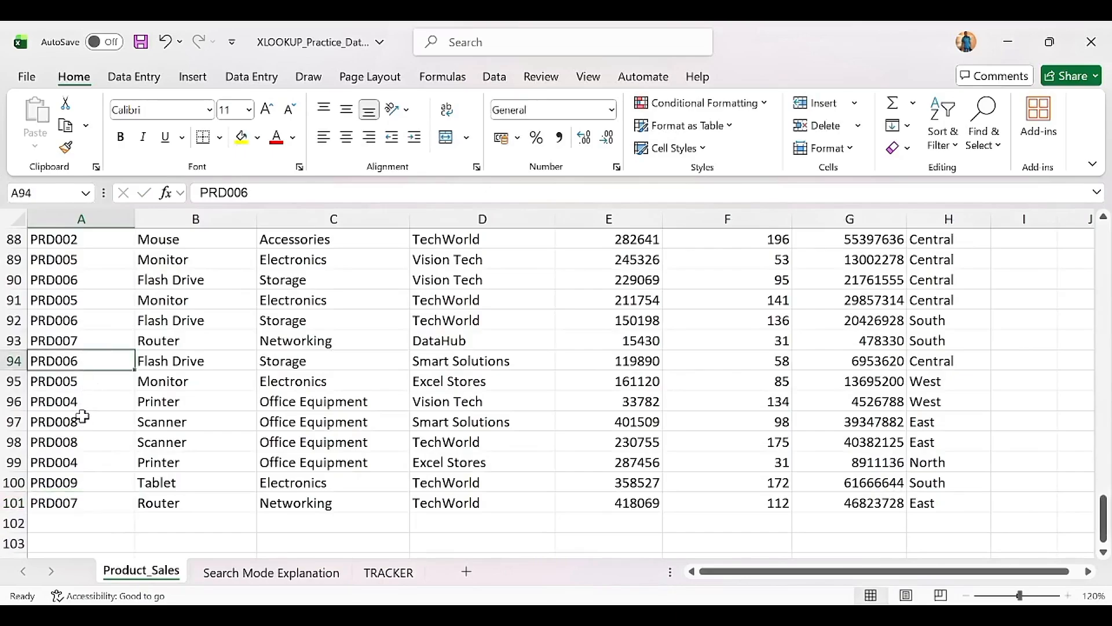
{"action": "left_click", "coordinate": [388, 572]}
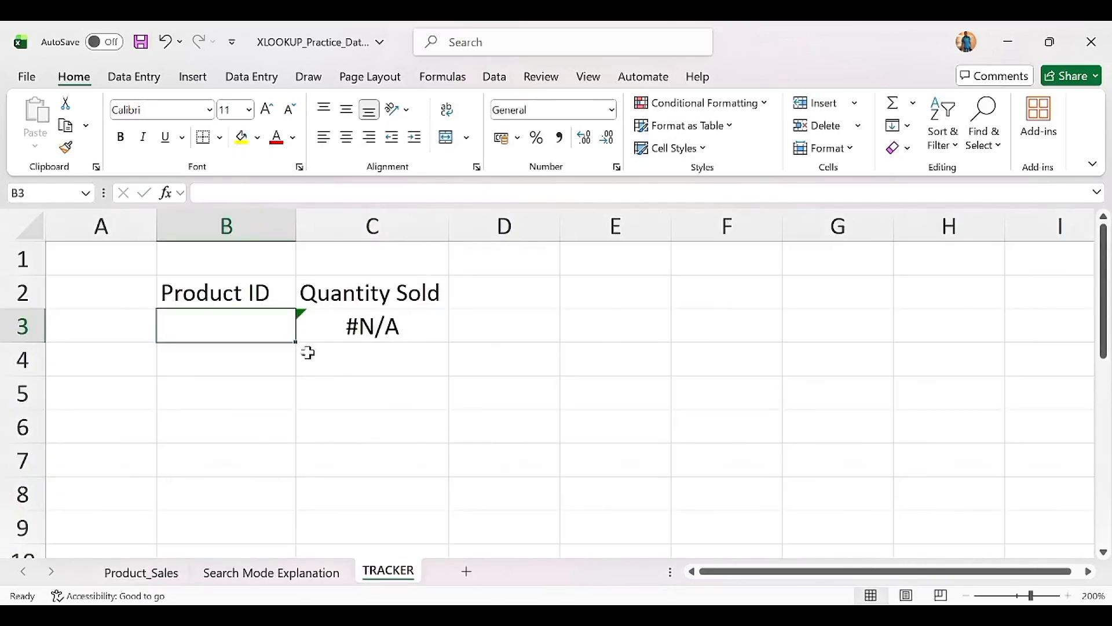
{"action": "type", "text": "PRD"}
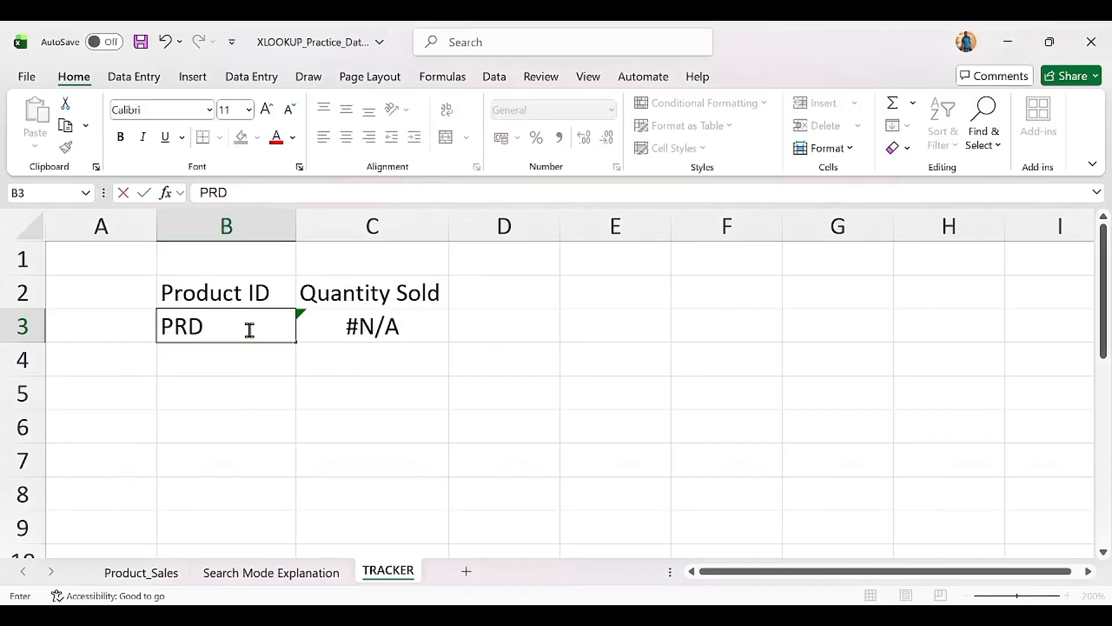
{"action": "type", "text": "006"}
{"action": "key", "text": "Return"}
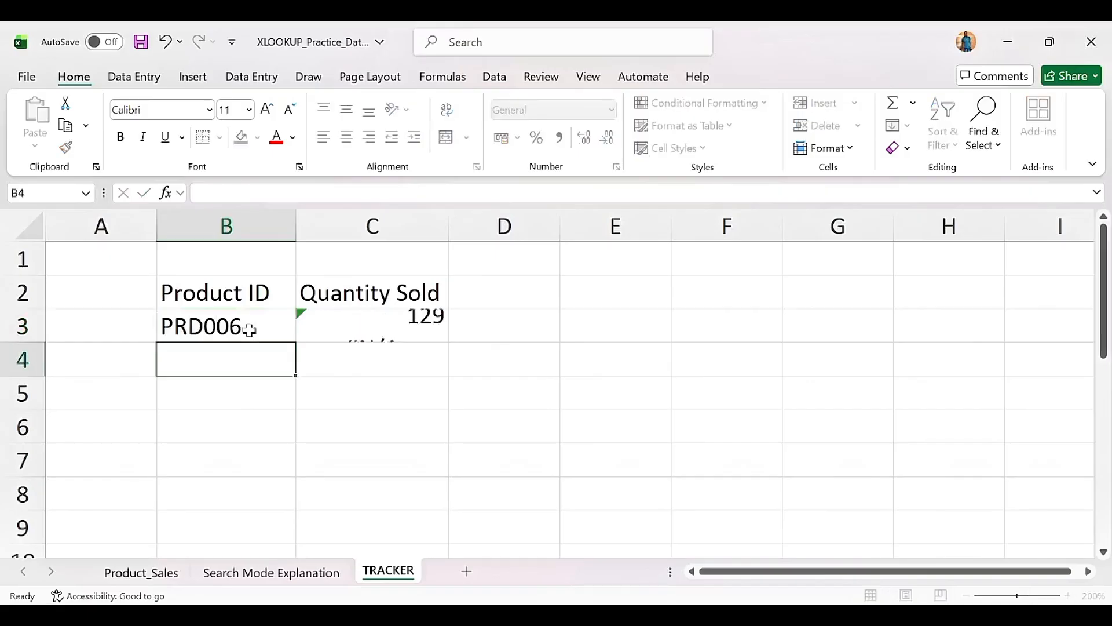
{"action": "left_click", "coordinate": [341, 329]}
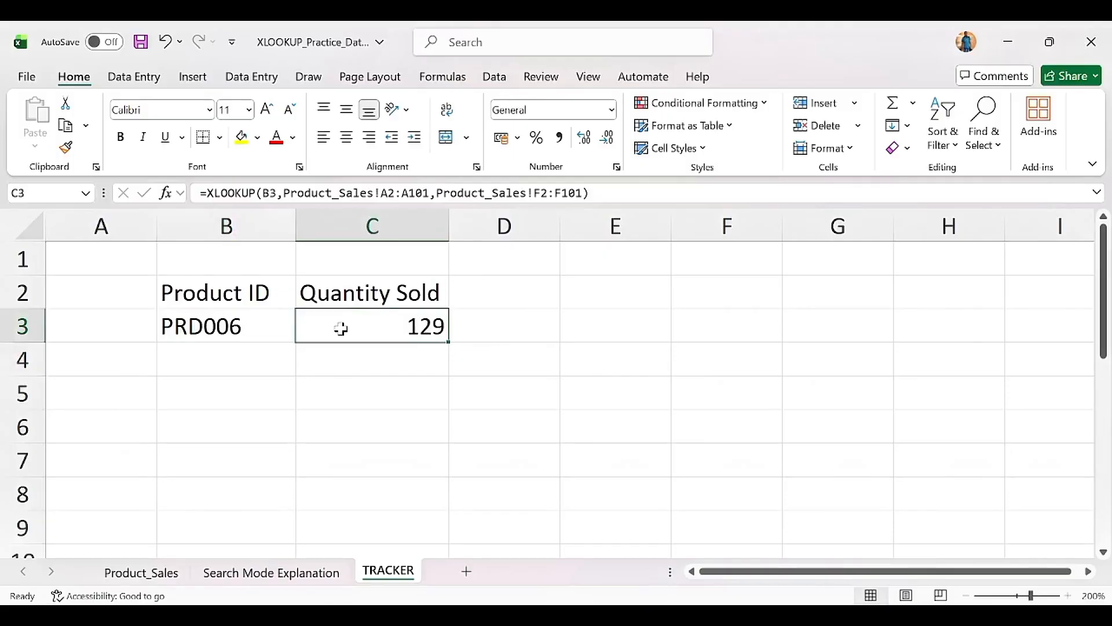
{"action": "left_click", "coordinate": [596, 193]}
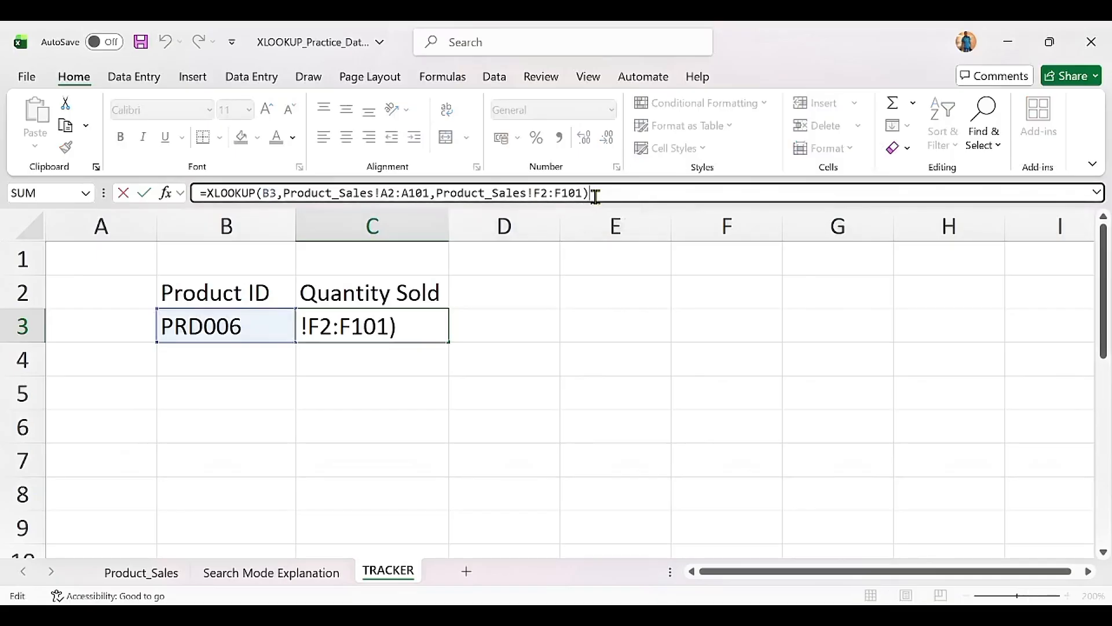
{"action": "key", "text": "BackSpace"}
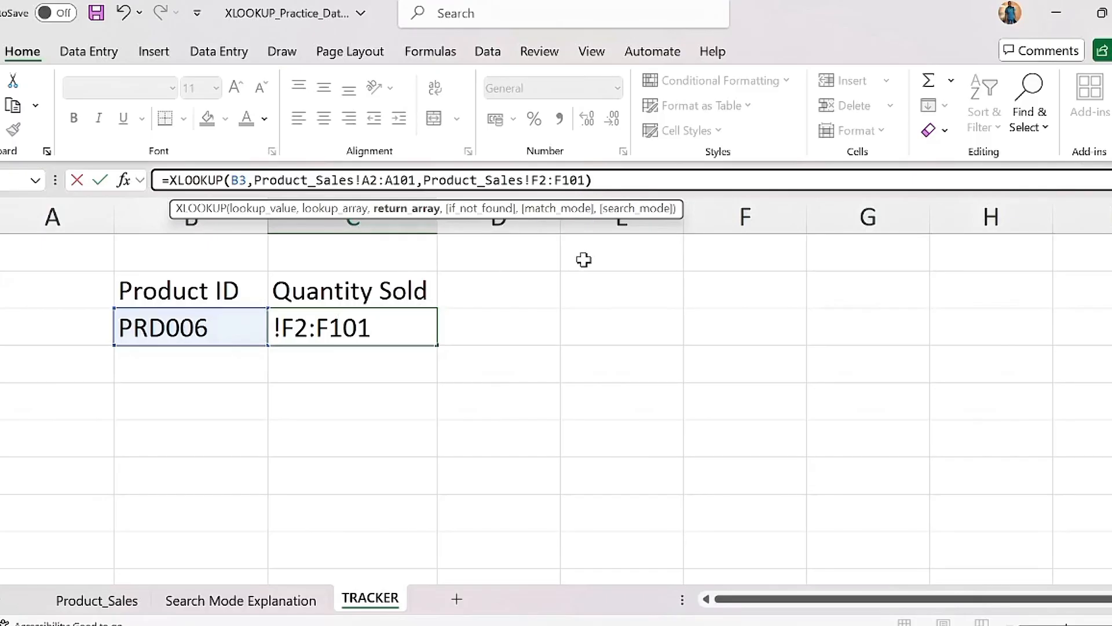
{"action": "key", "text": "Return"}
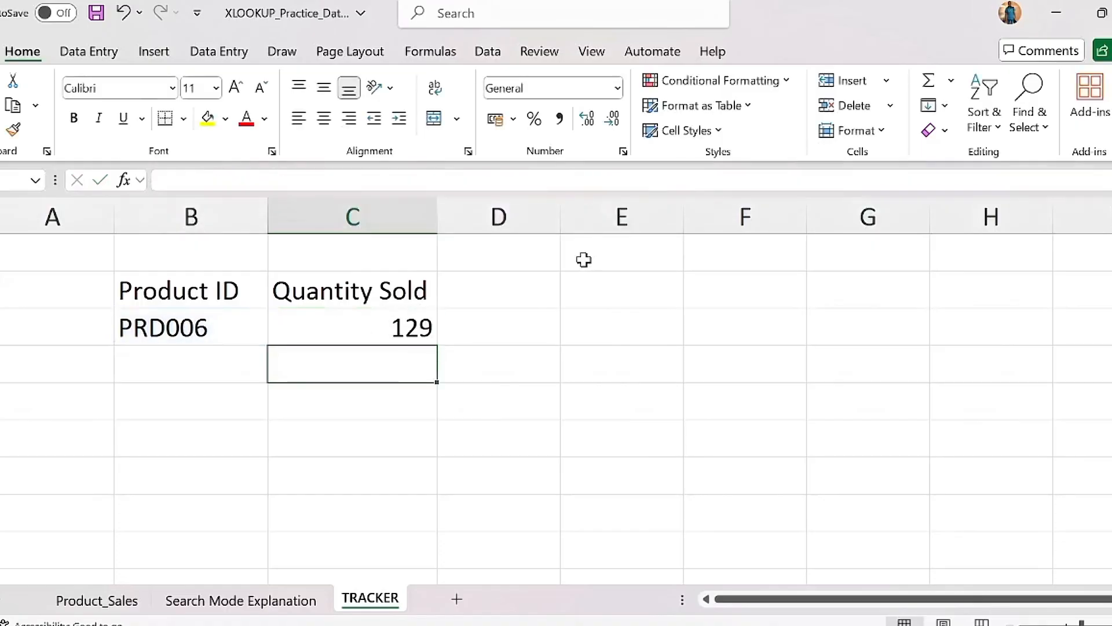
Step: Change the product ID in B3 to PRD017 and check what the Quantity Sold formula returns
{"action": "left_click", "coordinate": [201, 327]}
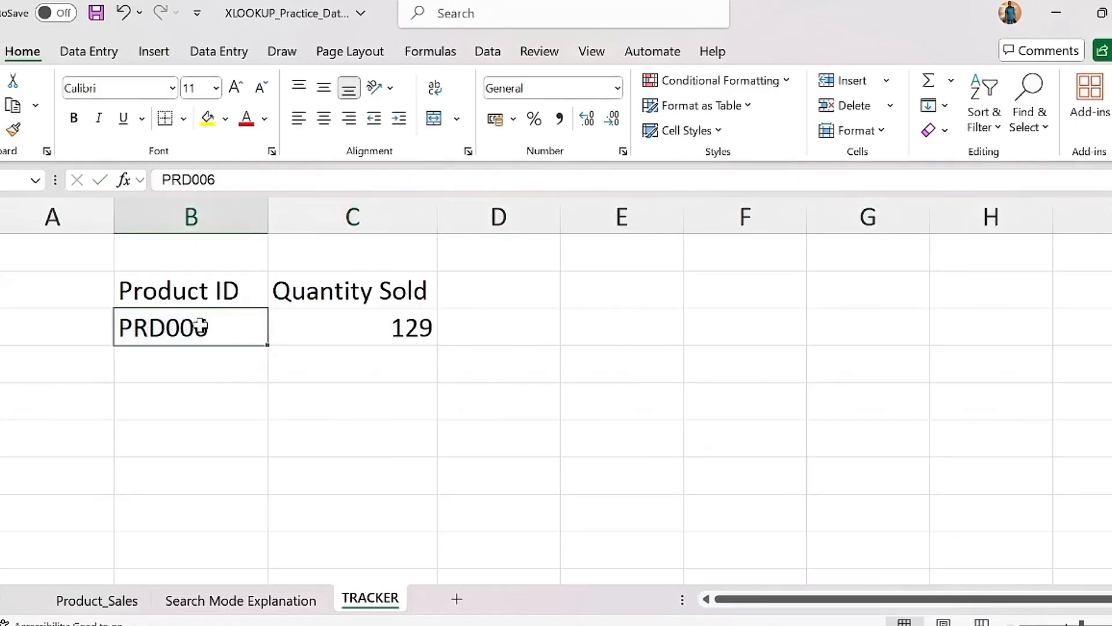
{"action": "key", "text": "BackSpace"}
{"action": "type", "text": "PR"}
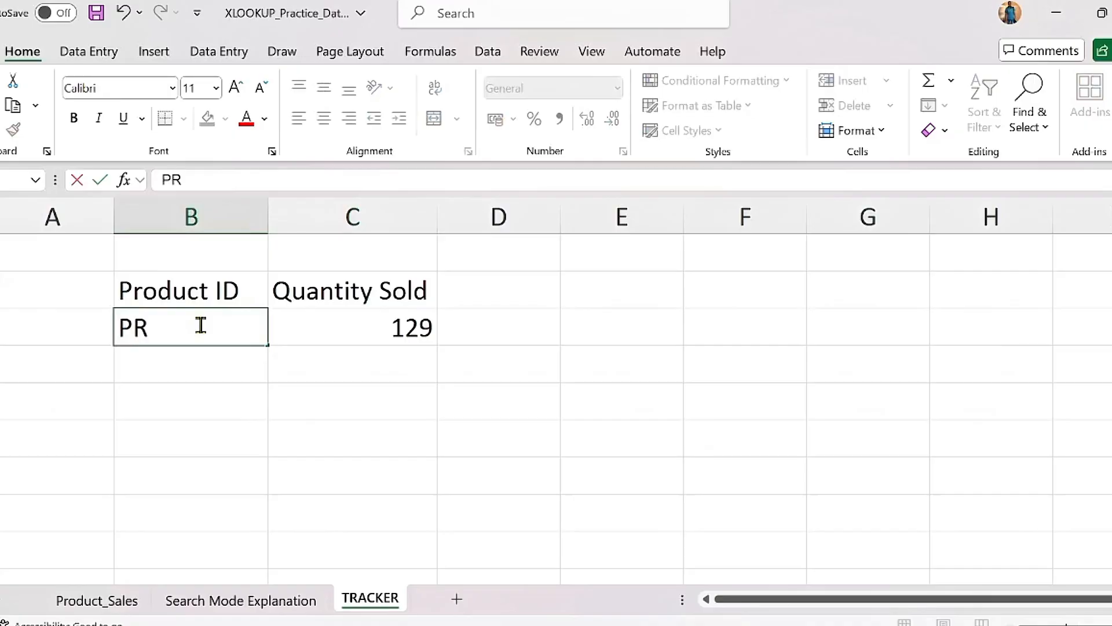
{"action": "type", "text": "D017"}
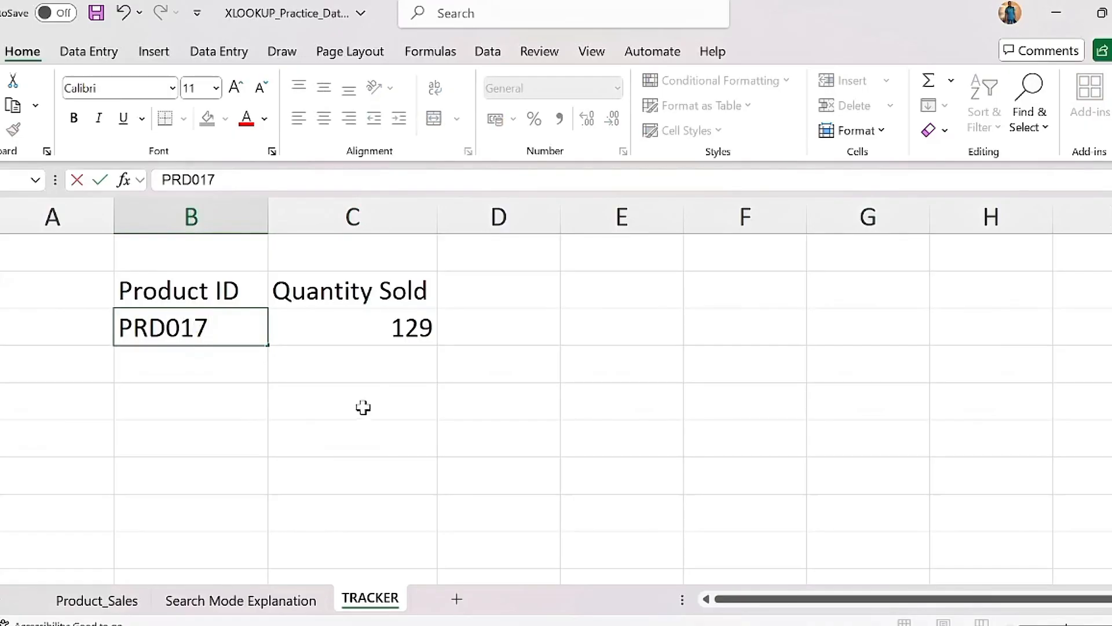
{"action": "key", "text": "Return"}
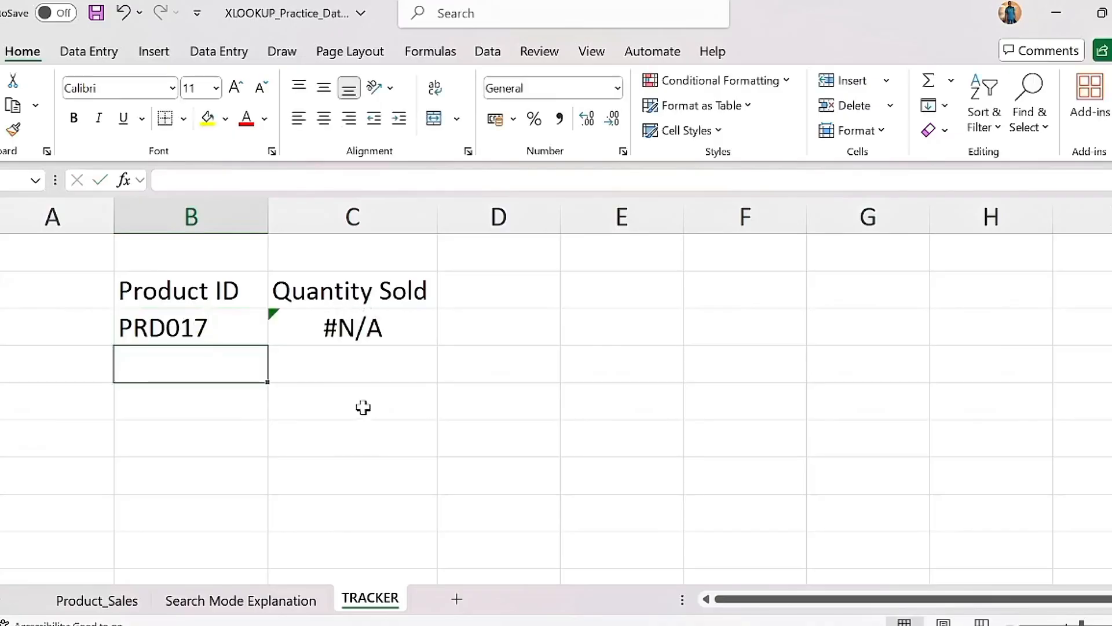
{"action": "left_click", "coordinate": [192, 322]}
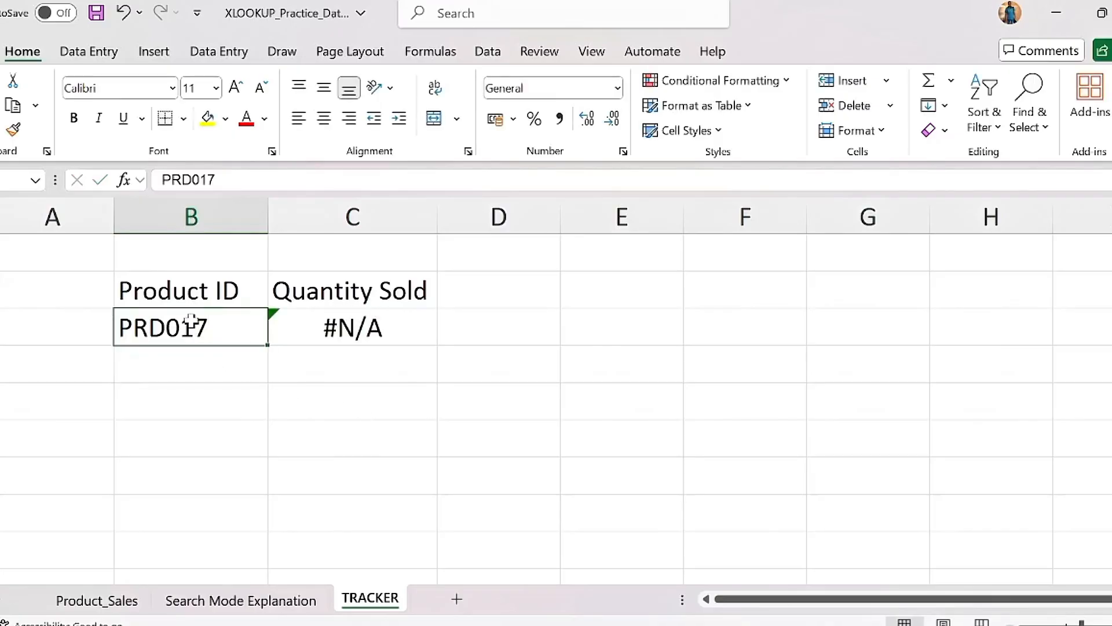
{"action": "left_click", "coordinate": [377, 329]}
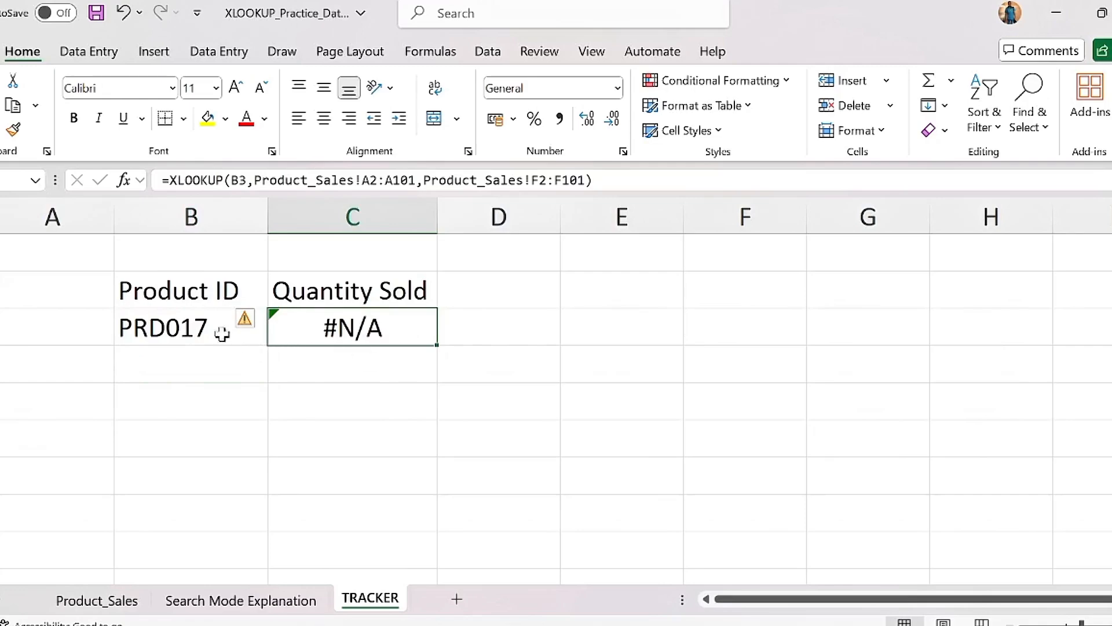
{"action": "left_click", "coordinate": [193, 325]}
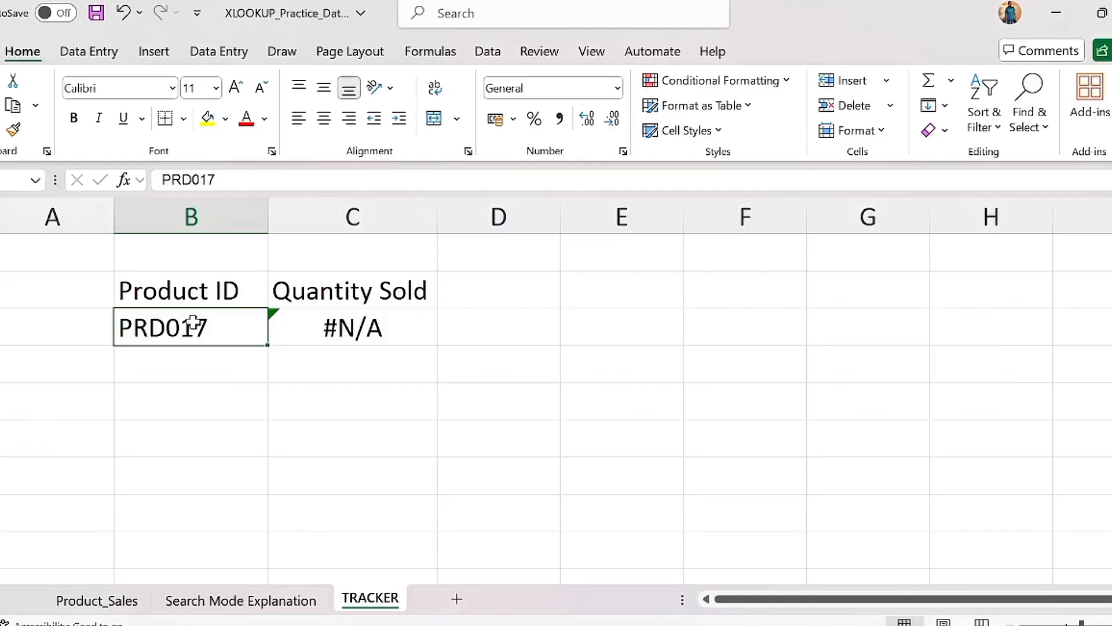
Step: Reopen the XLOOKUP formula in C3 for editing and extend it past the return array to the if_not_found argument
{"action": "left_click", "coordinate": [380, 334]}
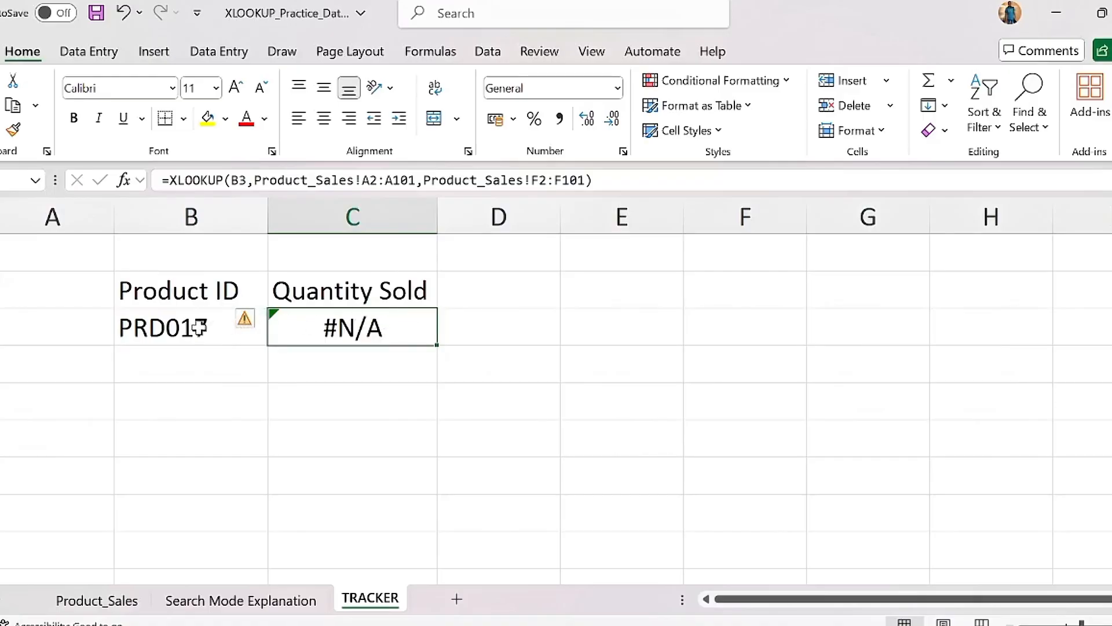
{"action": "double_click", "coordinate": [317, 329]}
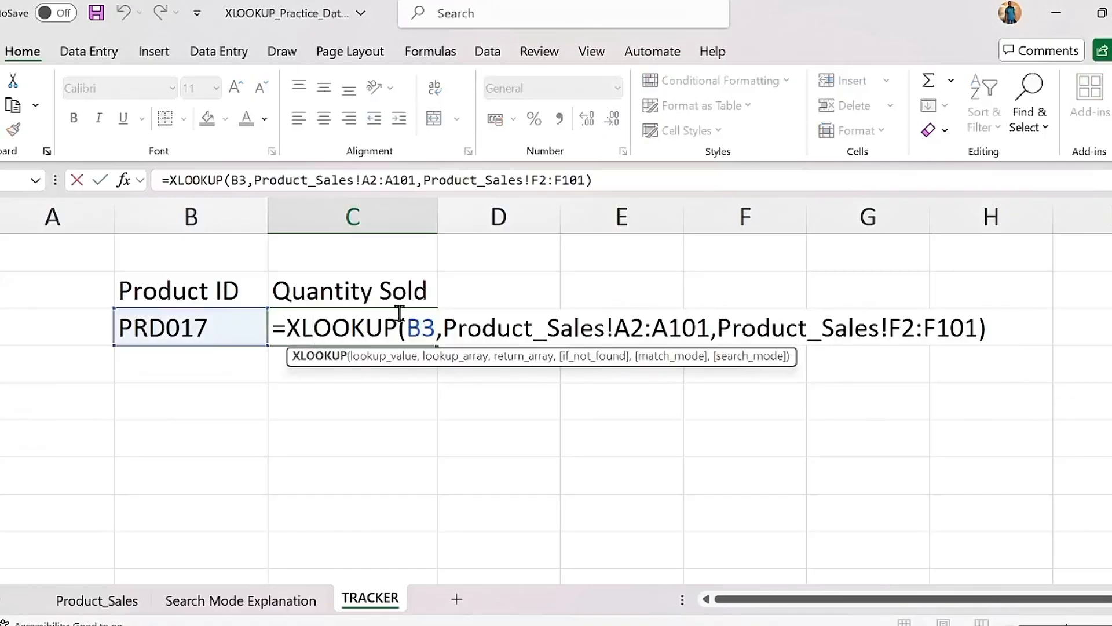
{"action": "left_click", "coordinate": [999, 328]}
{"action": "key", "text": "BackSpace"}
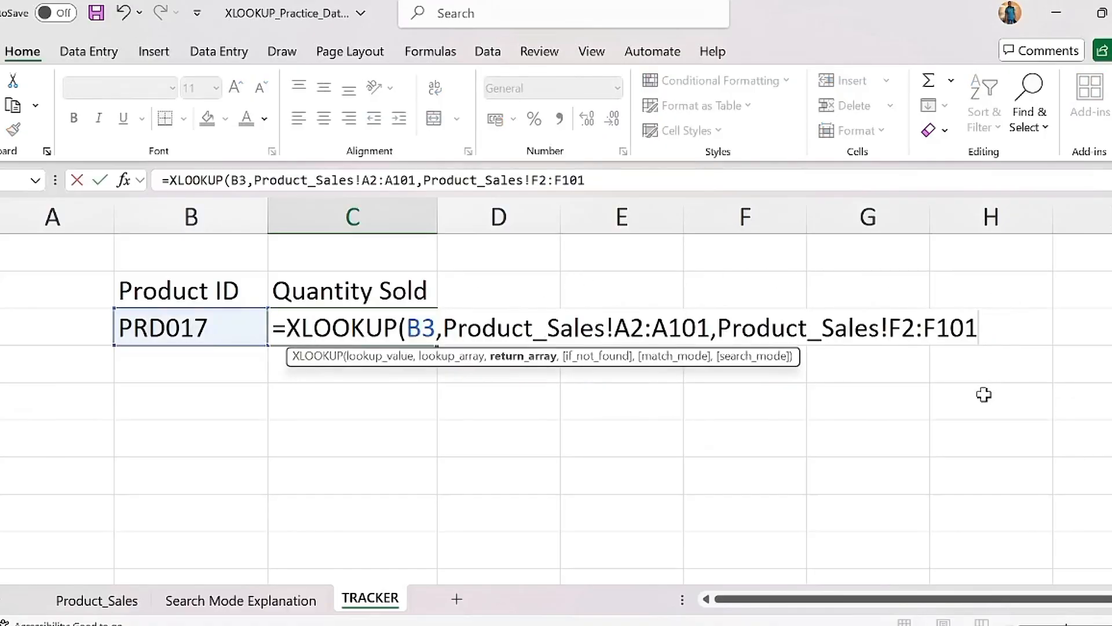
{"action": "type", "text": ","}
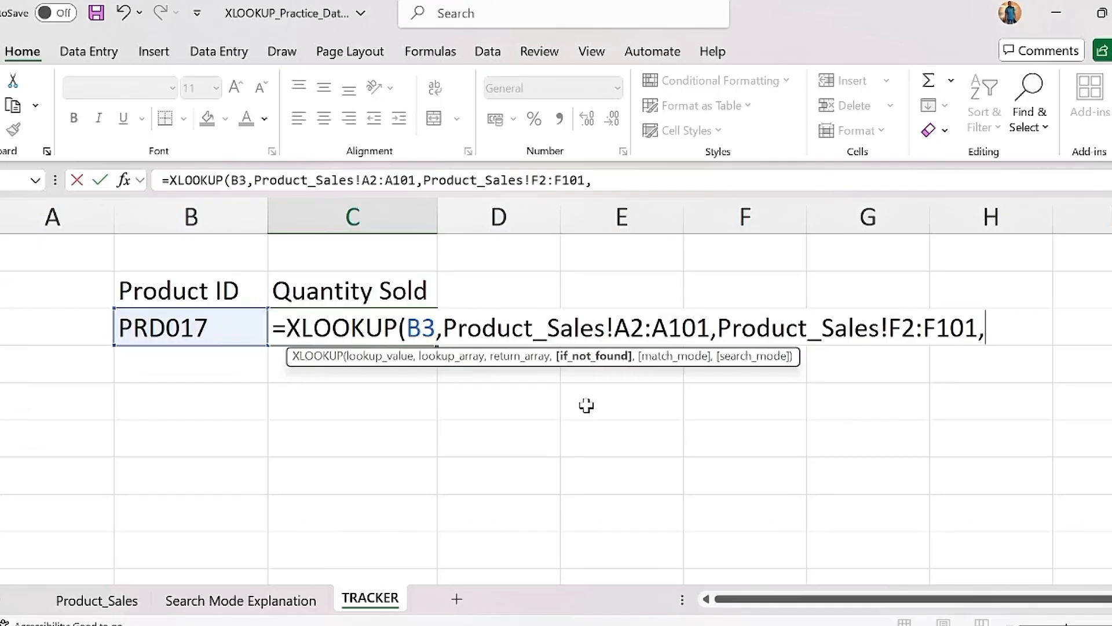
{"action": "type", "text": "\"ID N"}
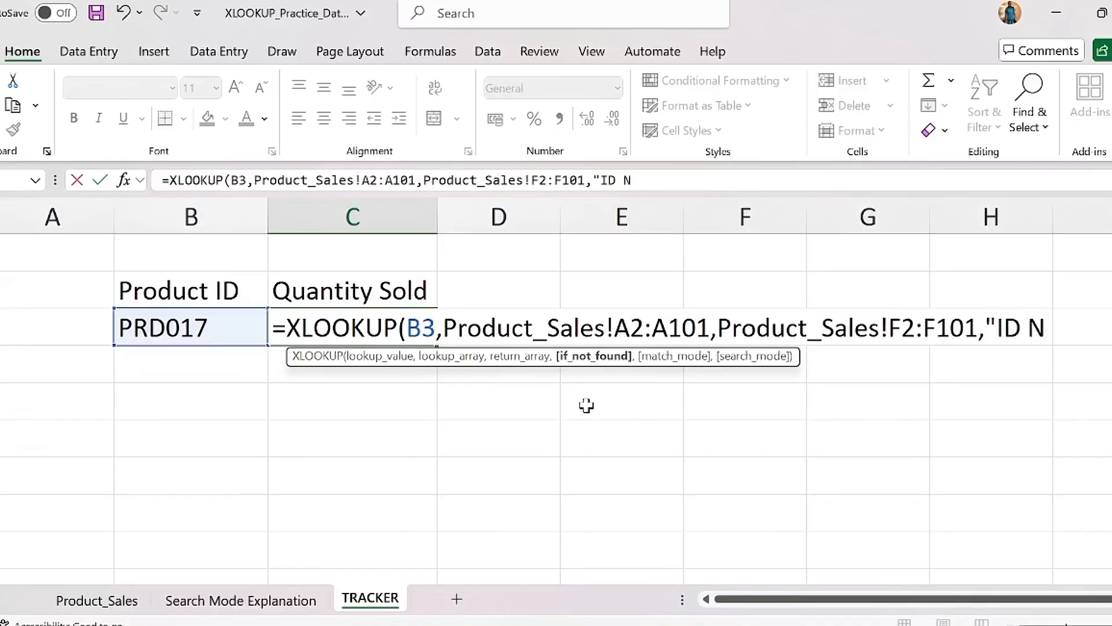
{"action": "type", "text": "OT FOUND"}
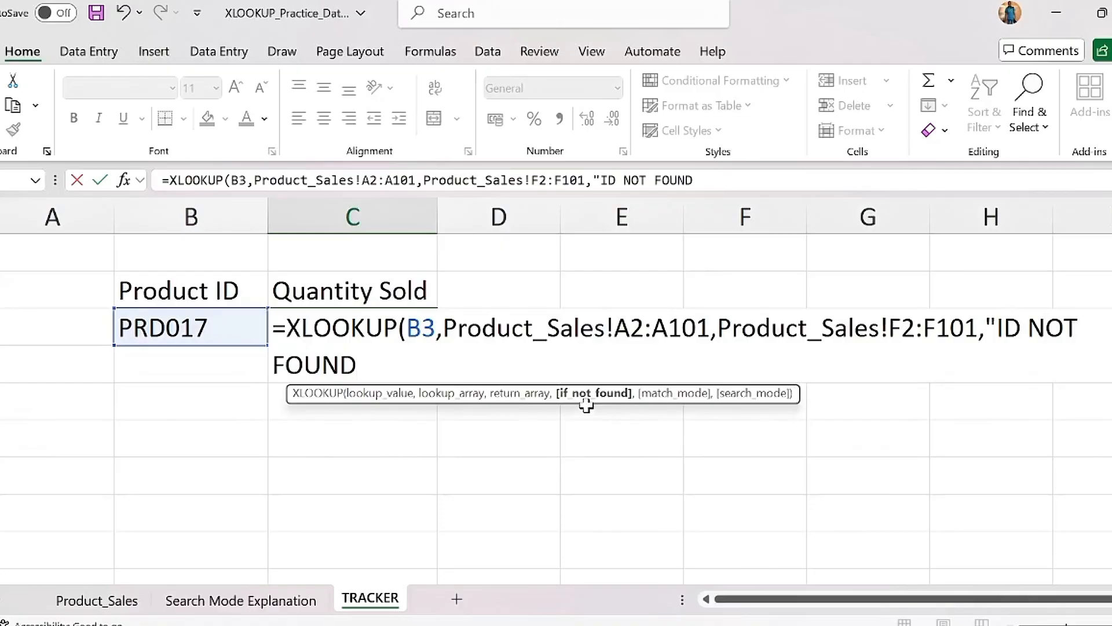
{"action": "key", "text": "BackSpace"}
{"action": "key", "text": "BackSpace"}
{"action": "key", "text": "BackSpace"}
{"action": "key", "text": "BackSpace"}
{"action": "key", "text": "BackSpace"}
{"action": "key", "text": "BackSpace"}
{"action": "key", "text": "BackSpace"}
{"action": "key", "text": "BackSpace"}
{"action": "key", "text": "BackSpace"}
{"action": "key", "text": "BackSpace"}
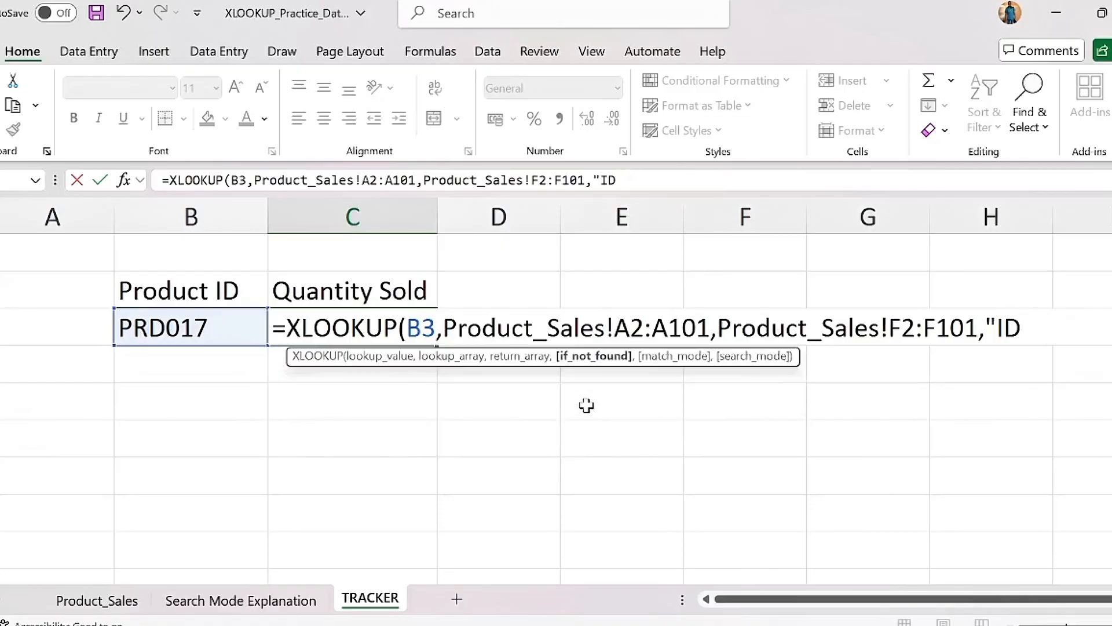
{"action": "key", "text": "BackSpace"}
{"action": "key", "text": "BackSpace"}
Step: Set the if_not_found text to "Product ID Not Found", complete the formula in C3, and widen column C to fit the message
{"action": "type", "text": "PRO"}
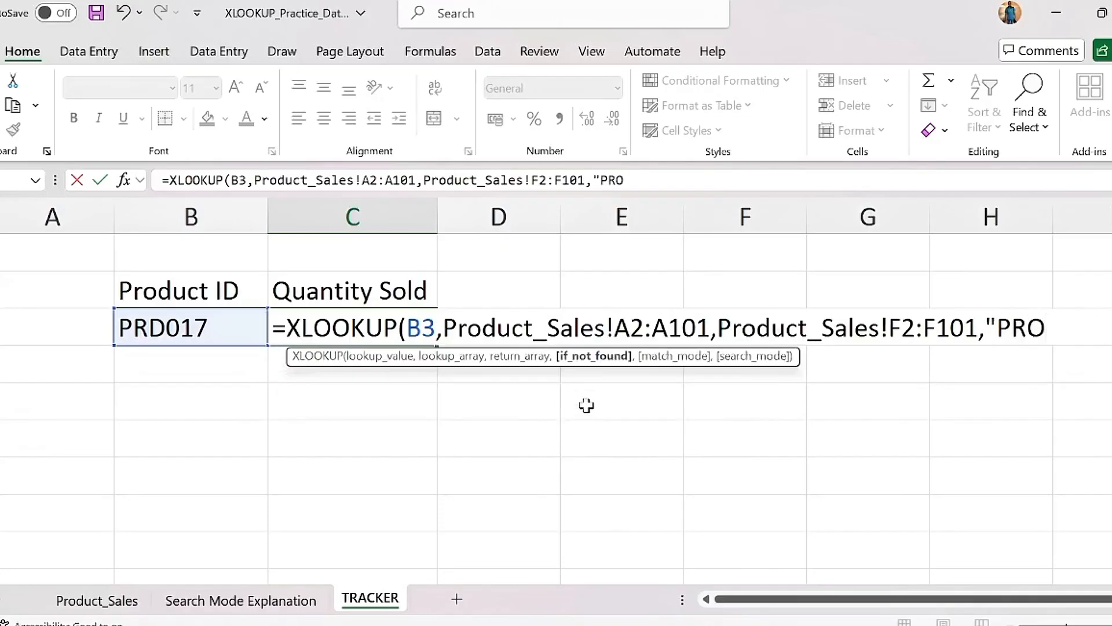
{"action": "type", "text": "DUC"}
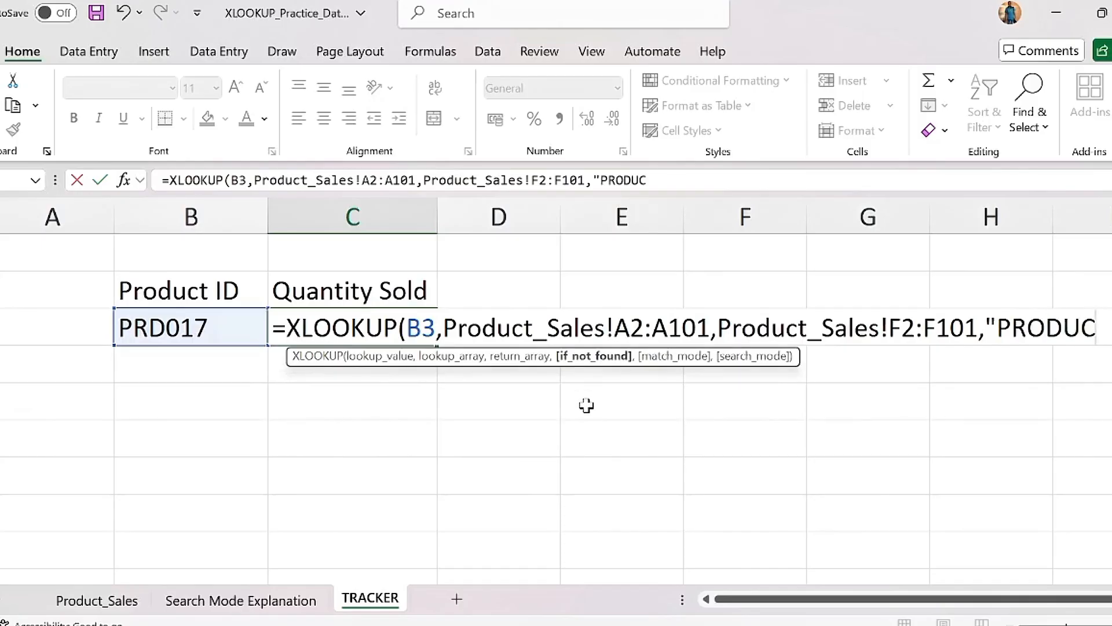
{"action": "key", "text": "BackSpace"}
{"action": "key", "text": "BackSpace"}
{"action": "key", "text": "BackSpace"}
{"action": "key", "text": "BackSpace"}
{"action": "key", "text": "BackSpace"}
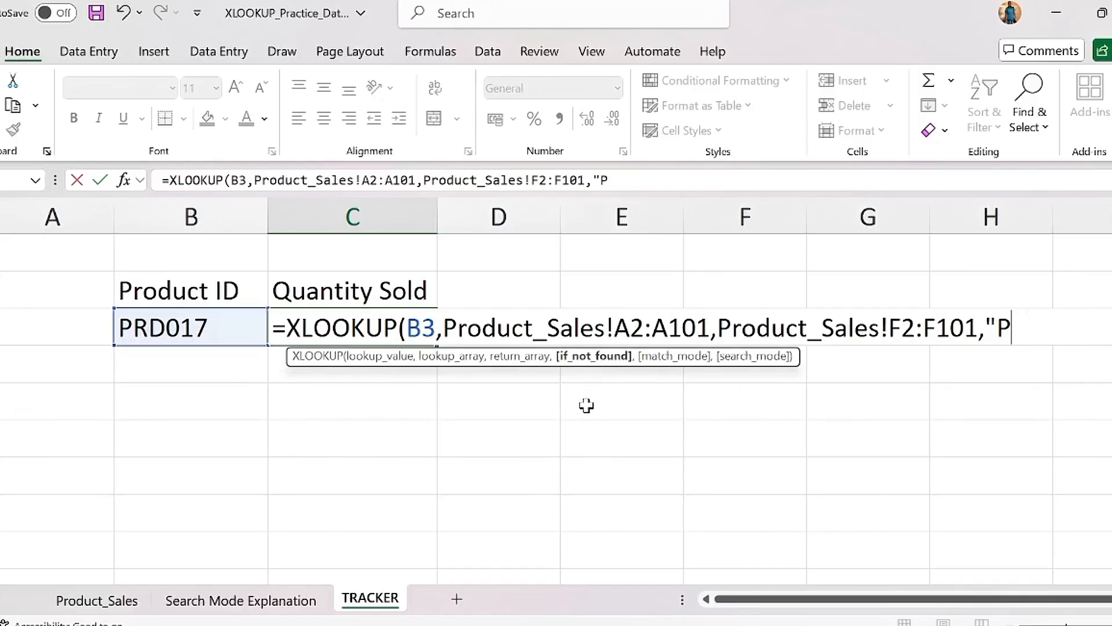
{"action": "type", "text": "roduct"}
{"action": "type", "text": " I"}
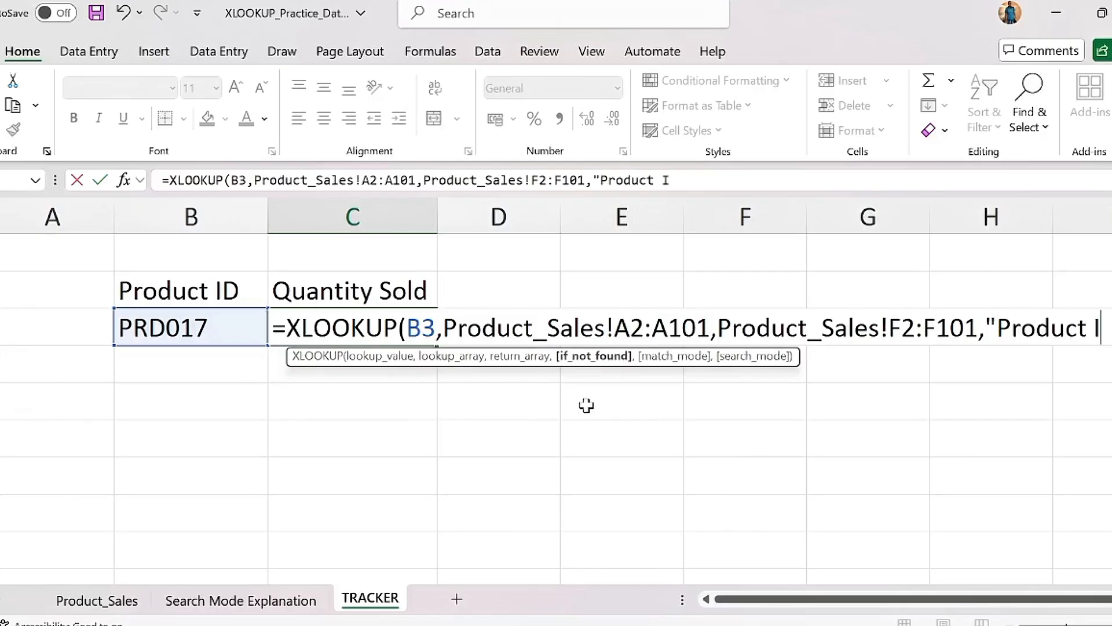
{"action": "type", "text": "D Not"}
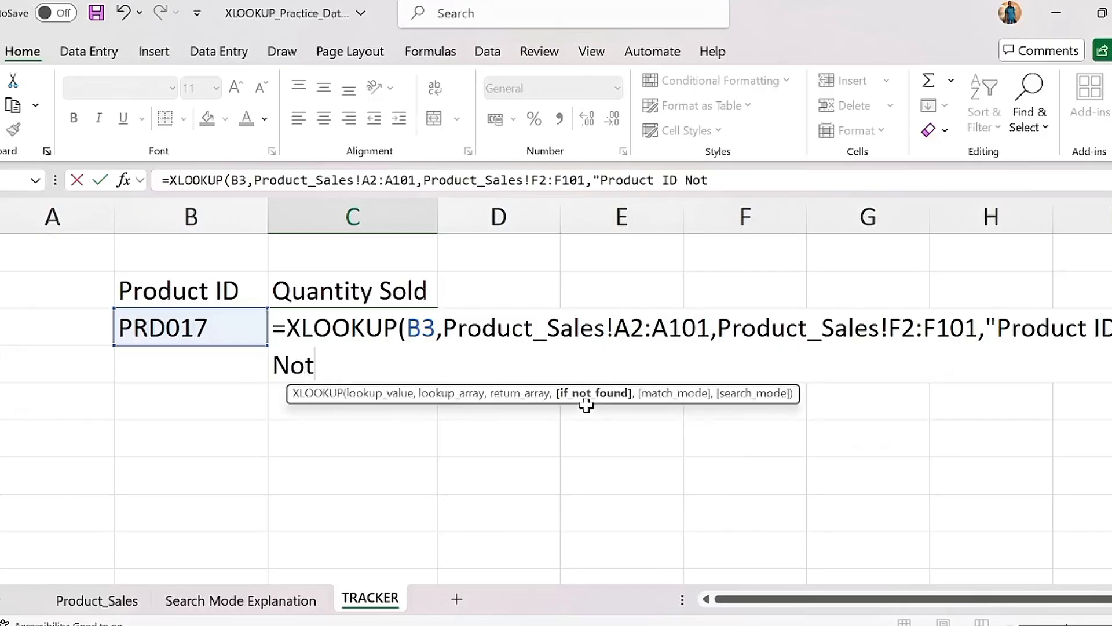
{"action": "type", "text": " Found"}
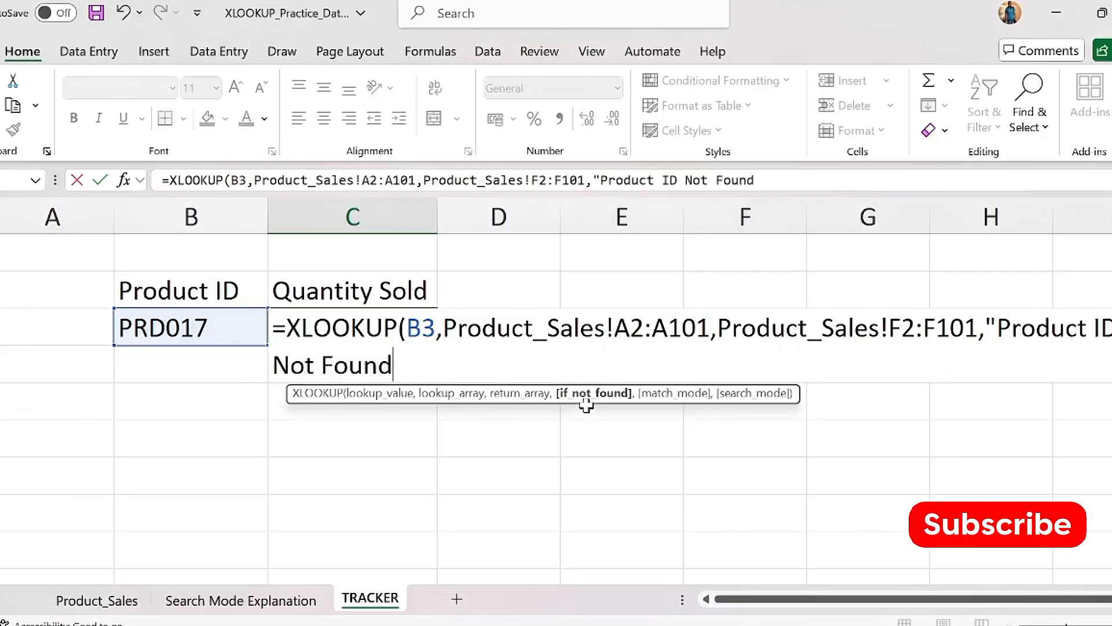
{"action": "type", "text": "\")"}
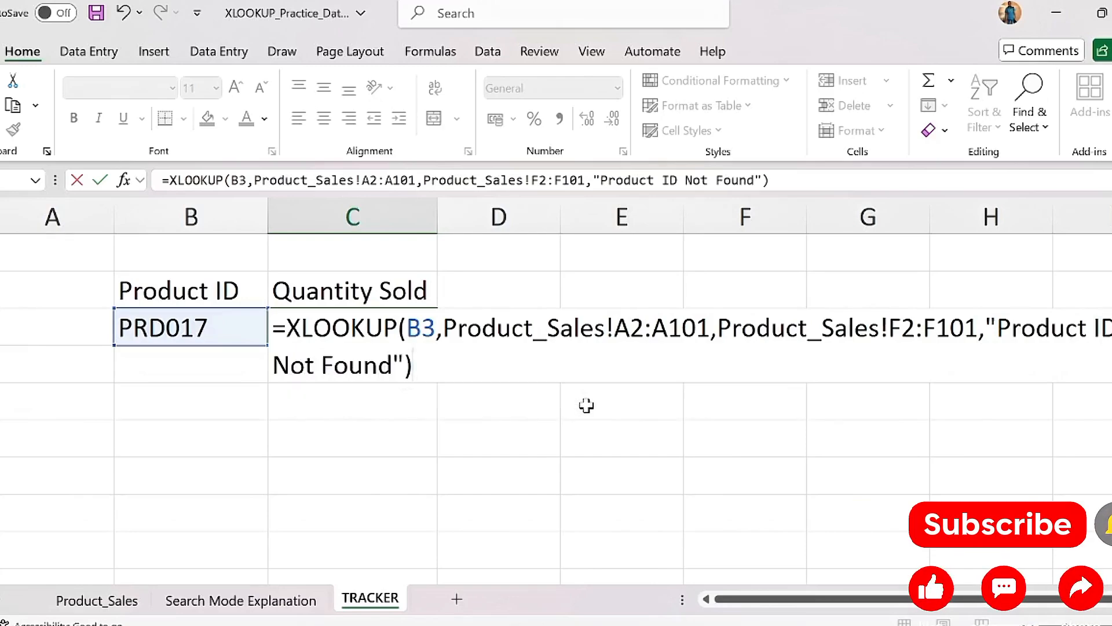
{"action": "key", "text": "Return"}
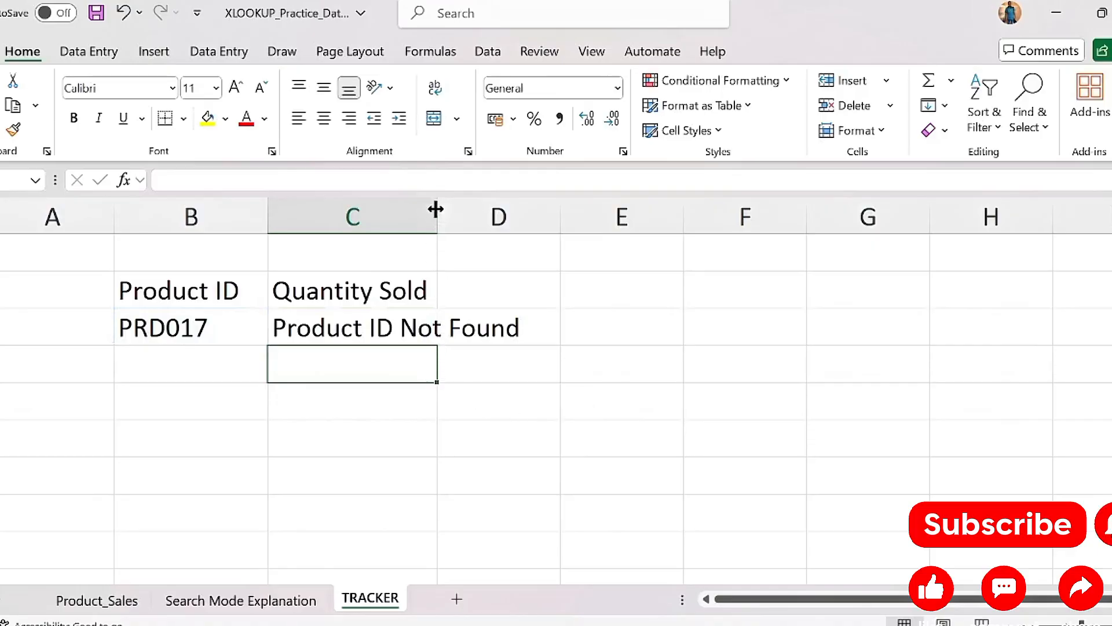
{"action": "left_click_drag", "start_coordinate": [437, 215], "coordinate": [572, 218]}
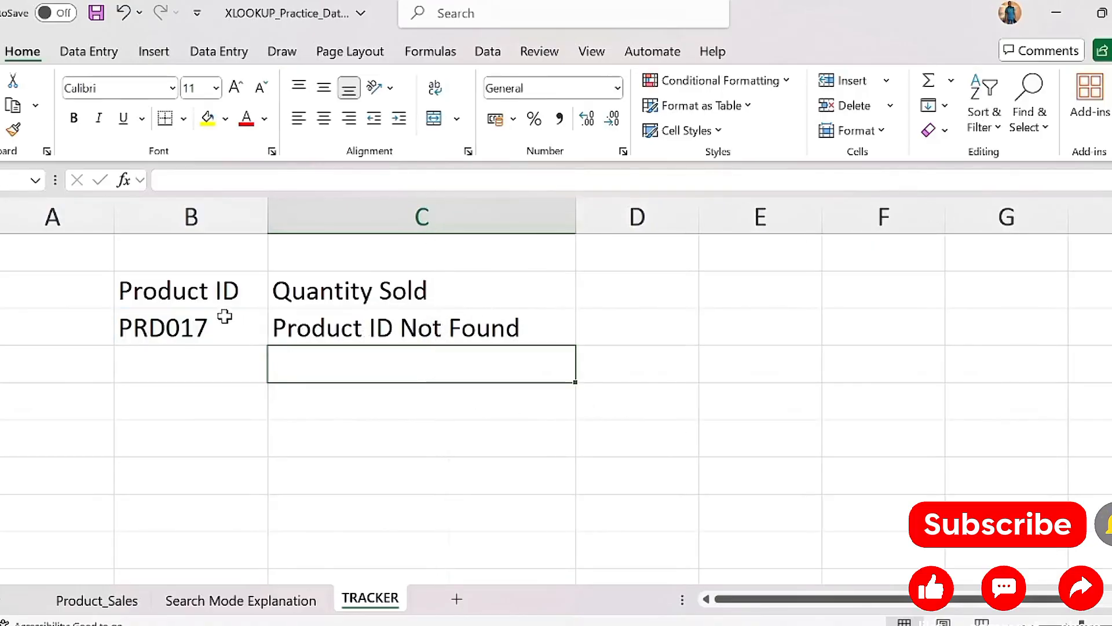
Step: Replace the product ID in B3 with PRD007 and check the quantity returned in C3
{"action": "left_click", "coordinate": [225, 318]}
{"action": "key", "text": "BackSpace"}
{"action": "type", "text": "prd"}
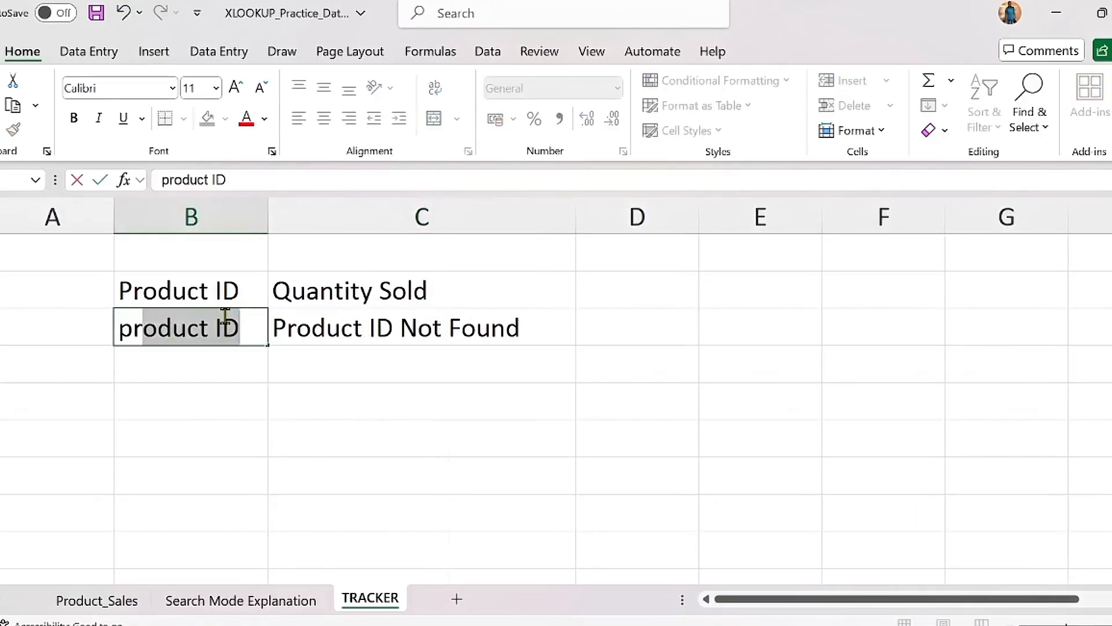
{"action": "key", "text": "BackSpace"}
{"action": "key", "text": "BackSpace"}
{"action": "key", "text": "BackSpace"}
{"action": "type", "text": "PRD"}
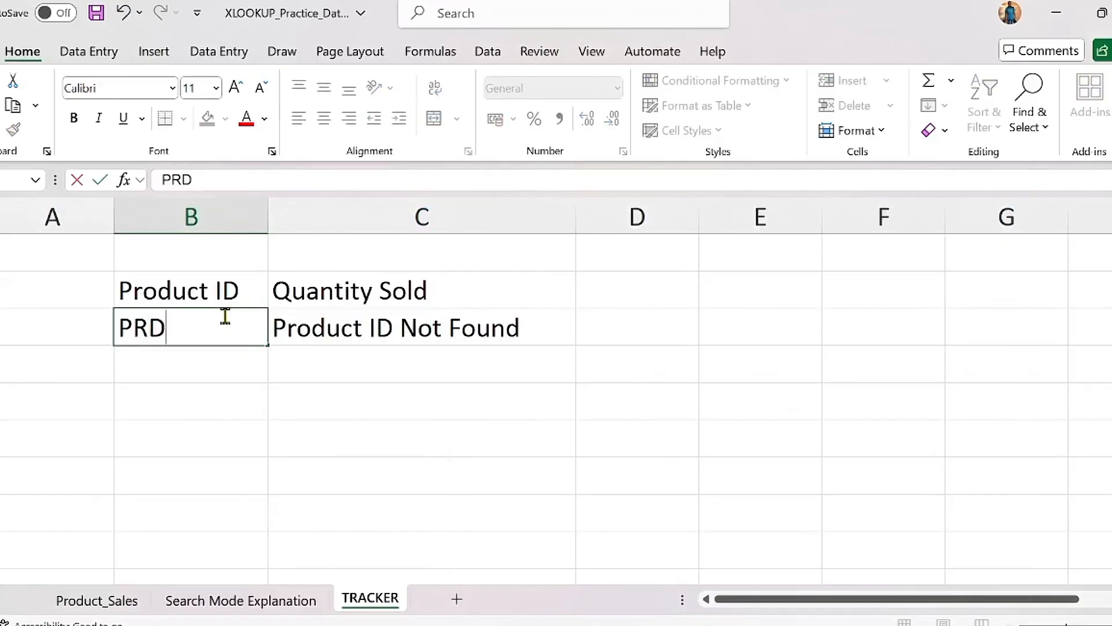
{"action": "type", "text": "007"}
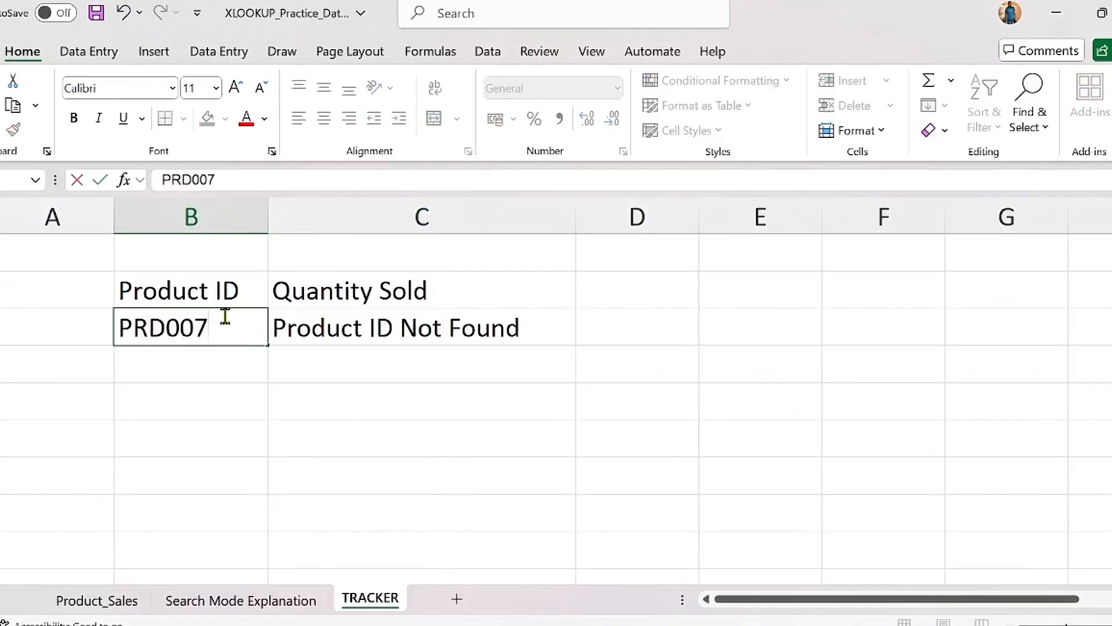
{"action": "key", "text": "Return"}
{"action": "left_click", "coordinate": [351, 322]}
Step: Change the product ID in B3 to PRD883 and check what the formula in C3 returns
{"action": "left_click", "coordinate": [181, 328]}
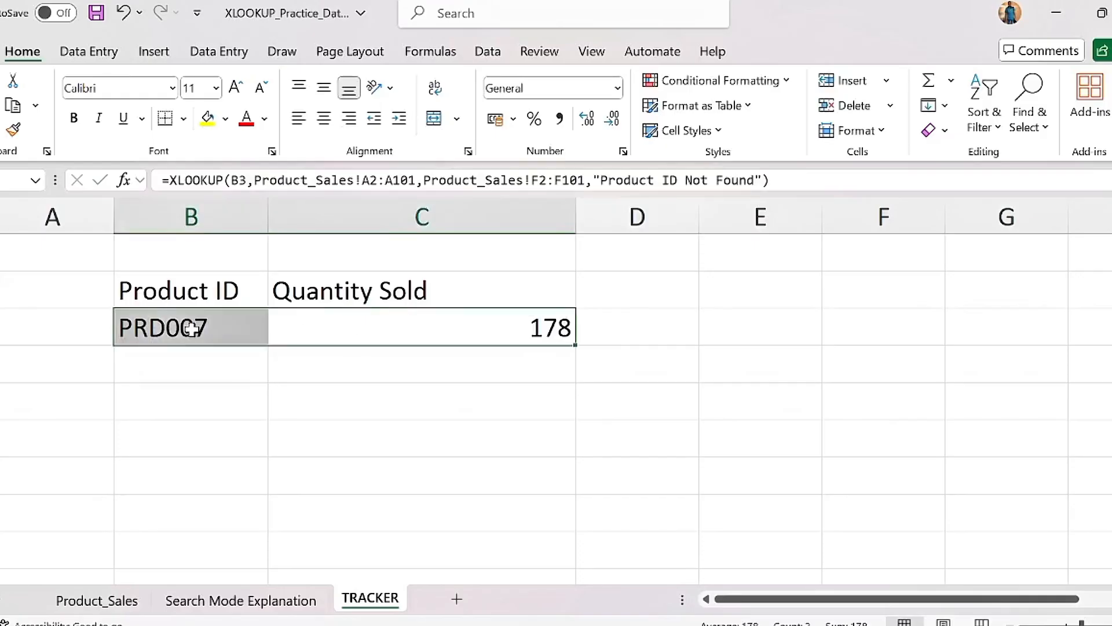
{"action": "key", "text": "BackSpace"}
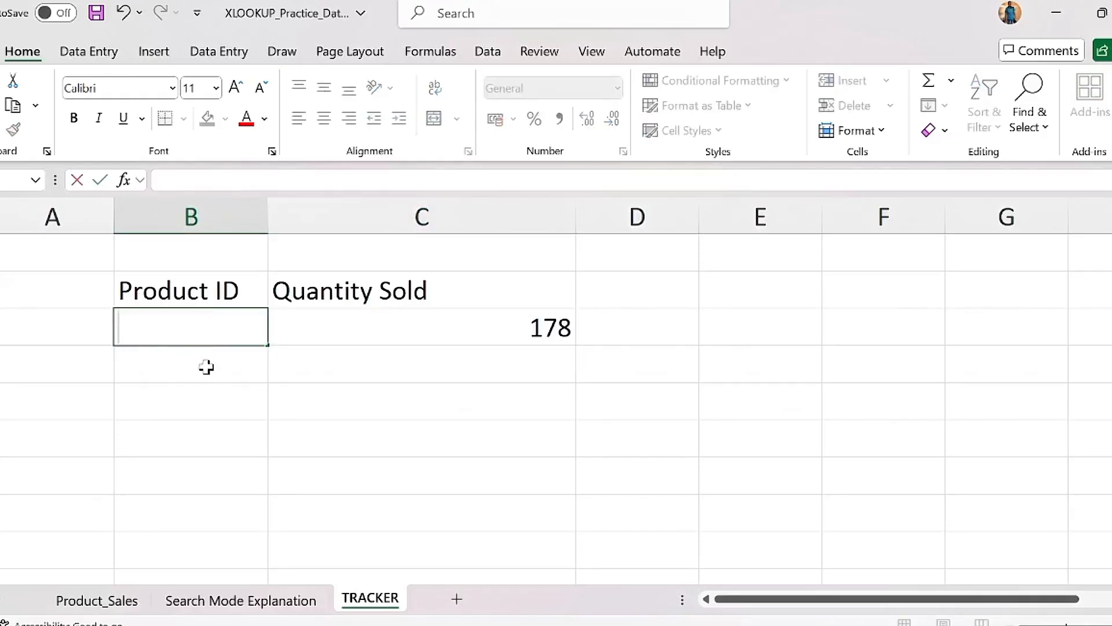
{"action": "type", "text": "PRD883"}
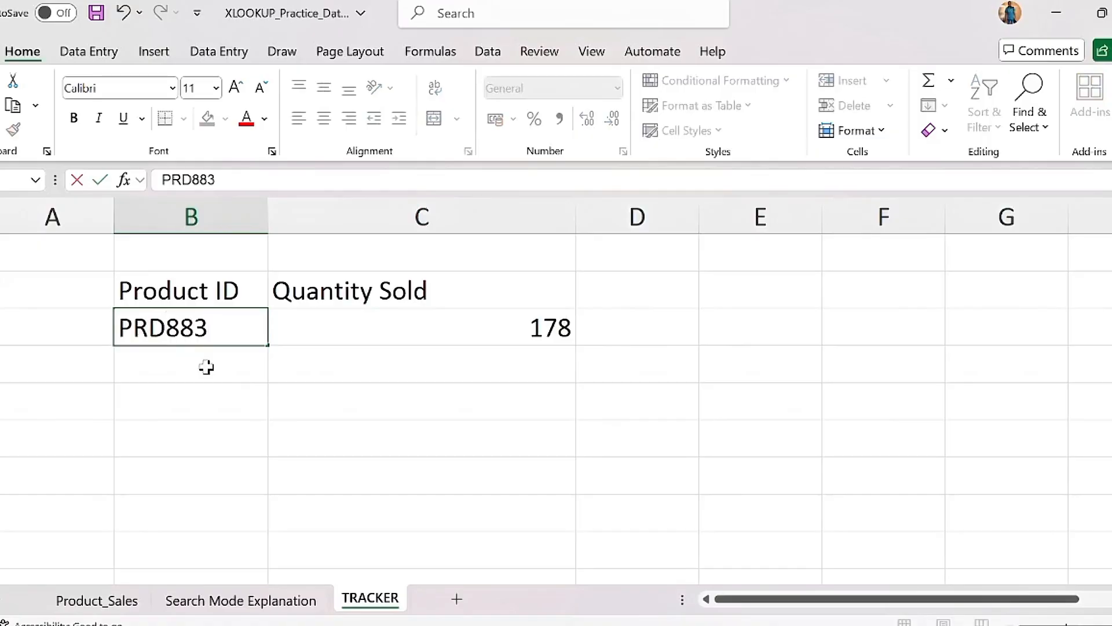
{"action": "key", "text": "Return"}
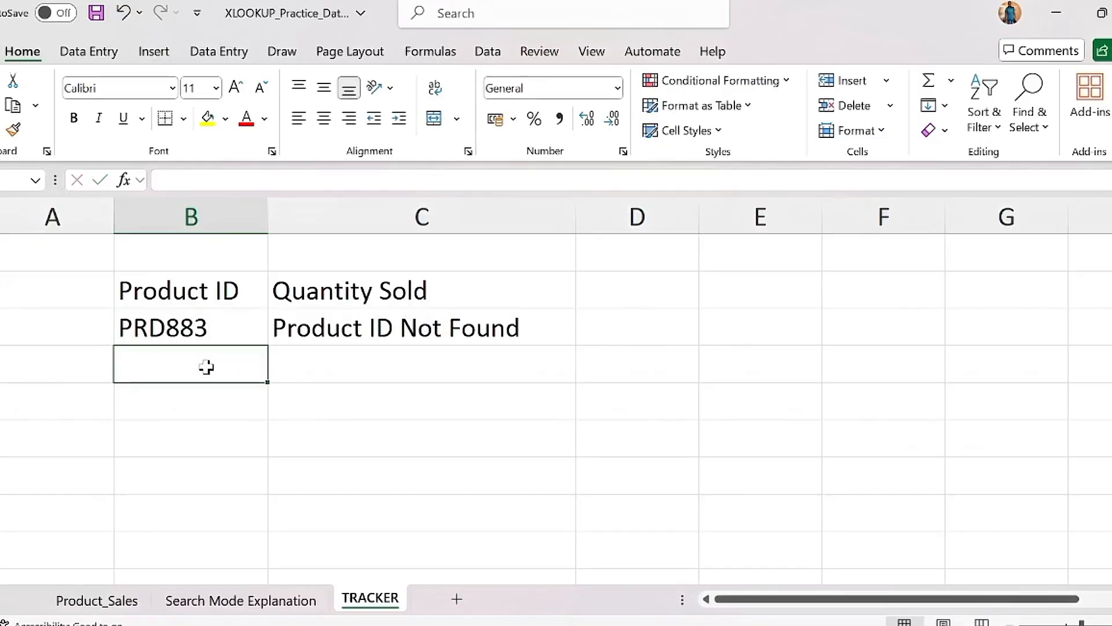
{"action": "left_click", "coordinate": [383, 328]}
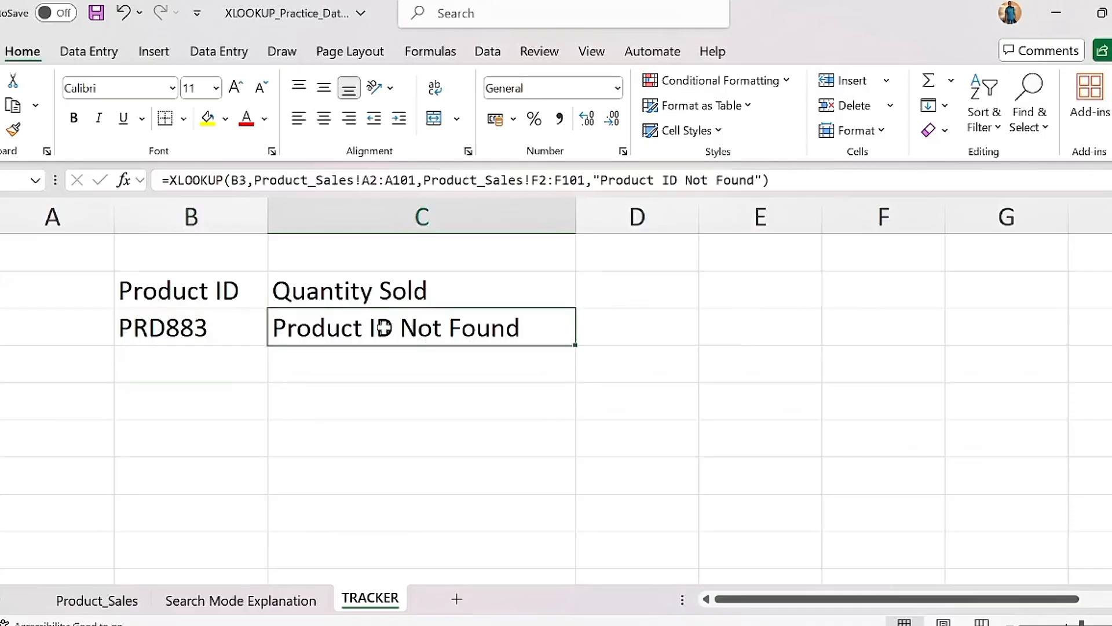
Step: Reopen the formula in C3 and try a match_mode argument of 0 for an exact match
{"action": "double_click", "coordinate": [405, 327]}
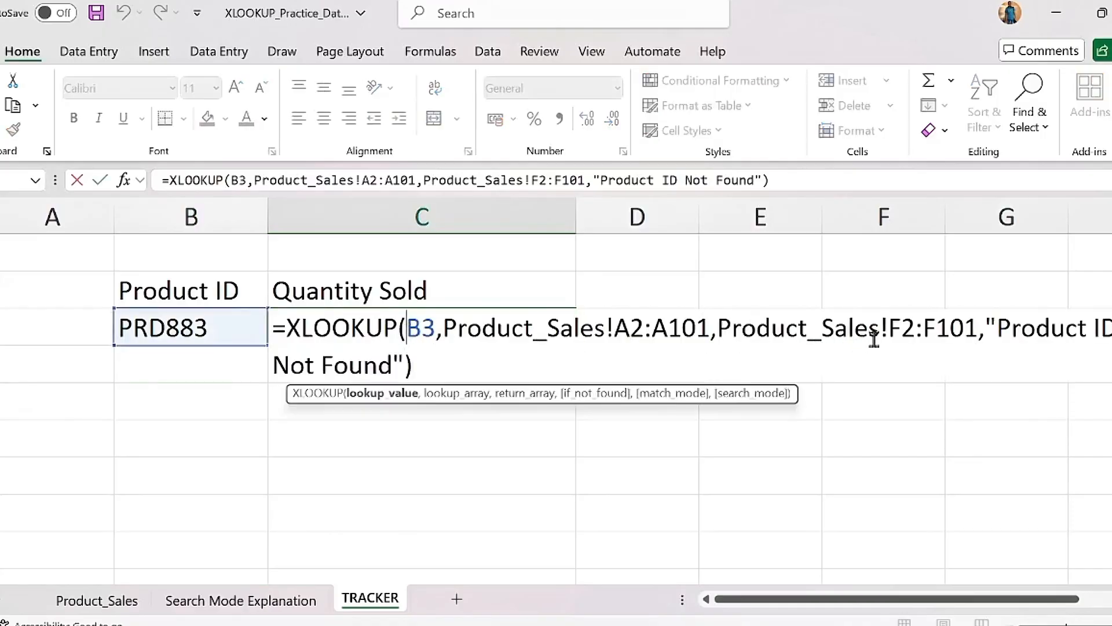
{"action": "left_click", "coordinate": [447, 369]}
{"action": "key", "text": "BackSpace"}
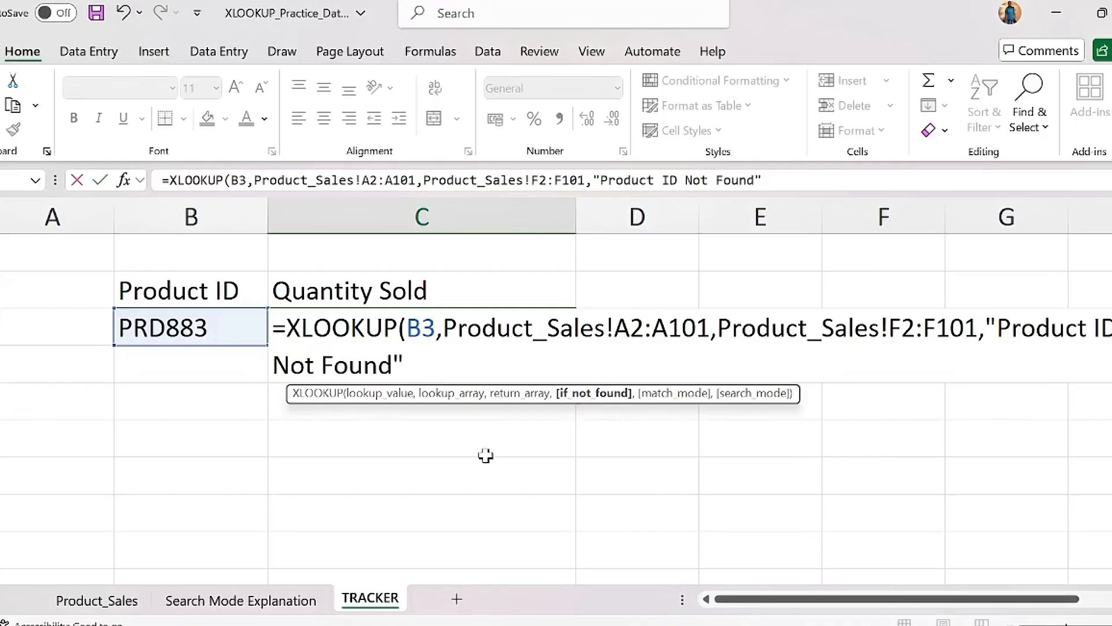
{"action": "type", "text": ","}
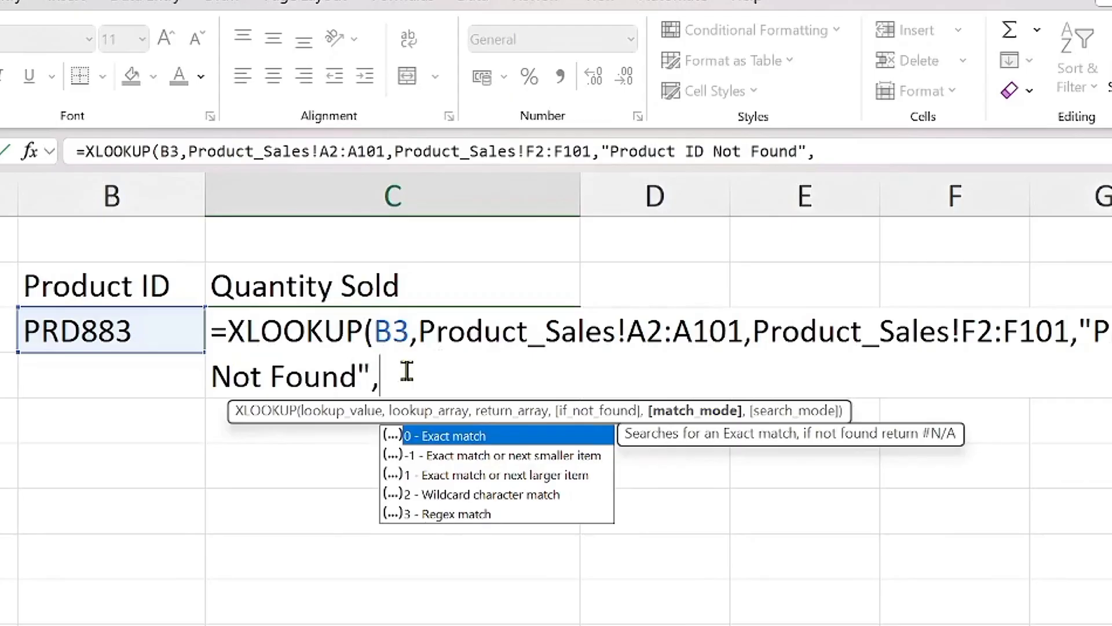
{"action": "type", "text": "0"}
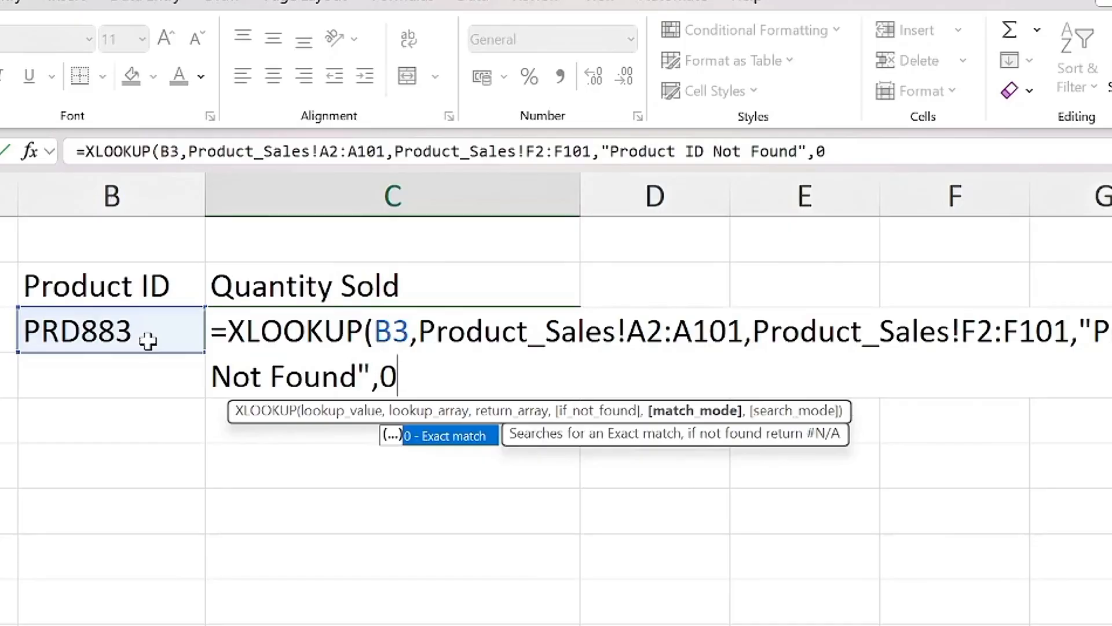
{"action": "key", "text": "BackSpace"}
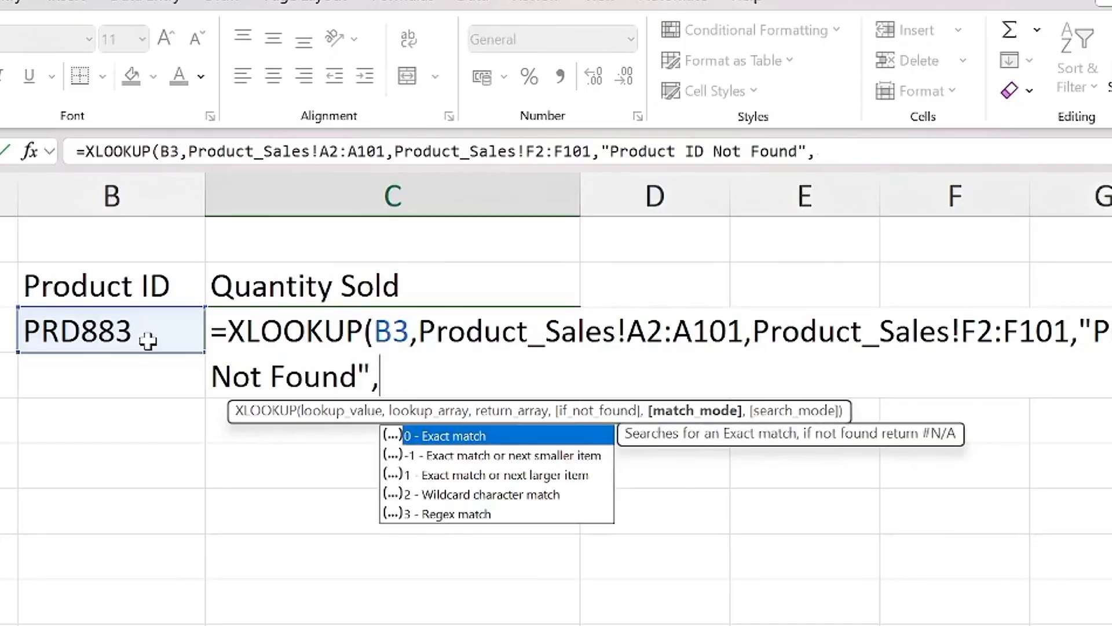
Step: Try match_mode -1 in the C3 formula, then remove the match_mode argument and complete the formula without it
{"action": "type", "text": "-1"}
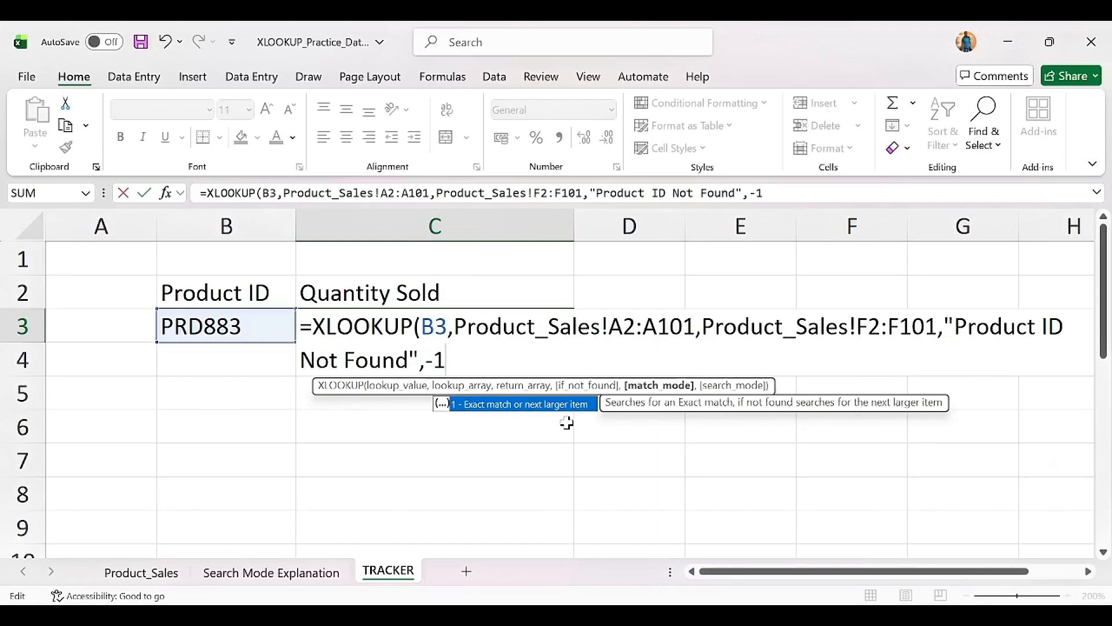
{"action": "key", "text": "BackSpace"}
{"action": "key", "text": "BackSpace"}
{"action": "key", "text": "BackSpace"}
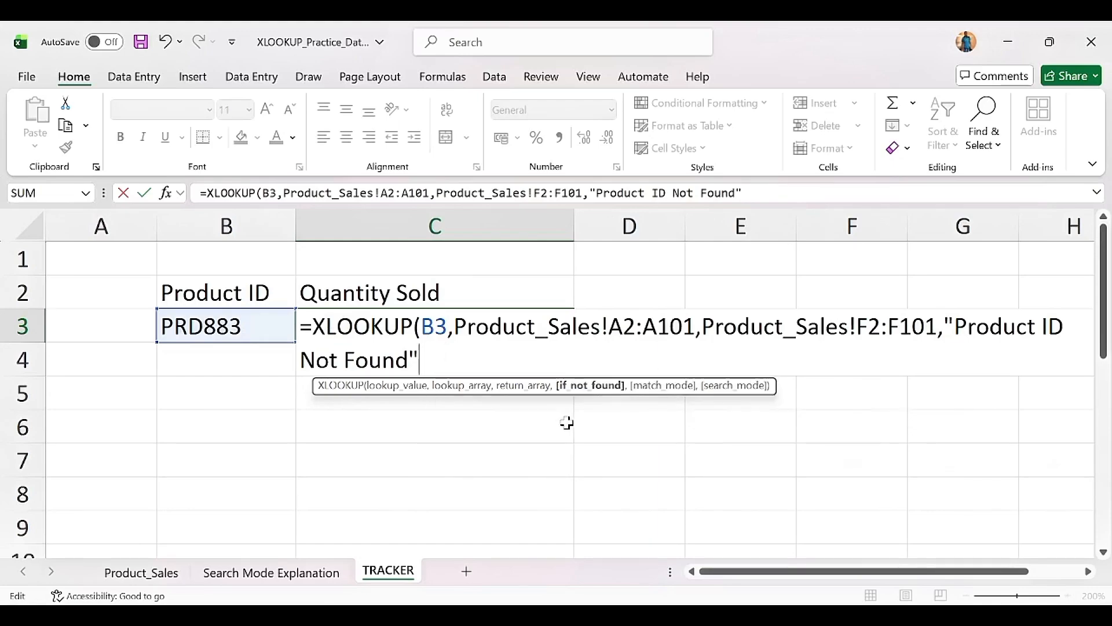
{"action": "key", "text": "Return"}
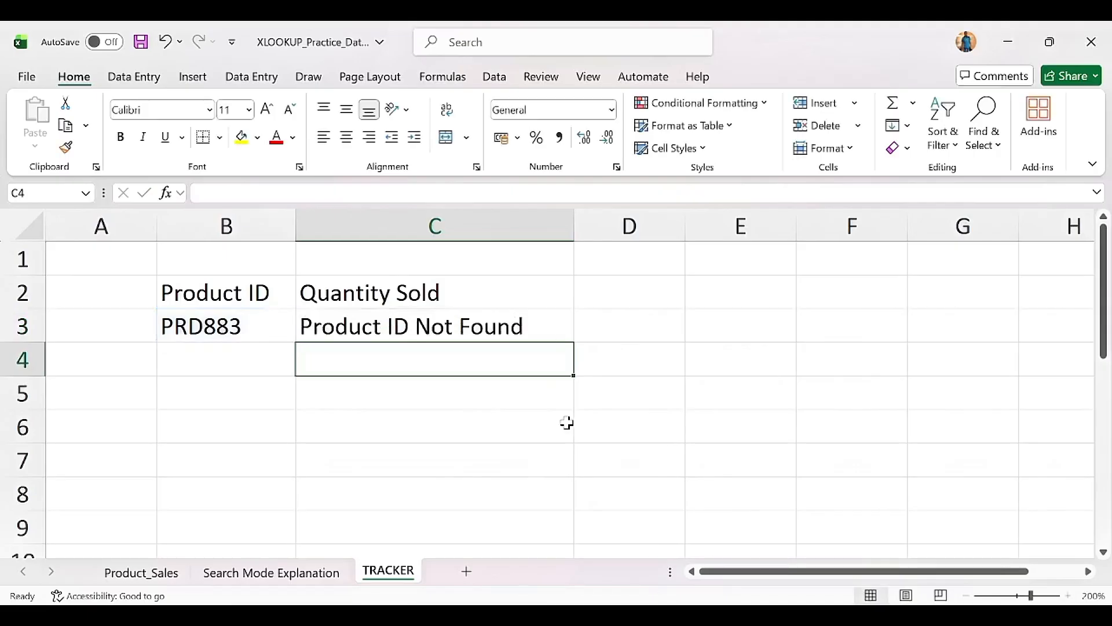
Step: Switch to the Search Mode Explanation sheet and enter the label ID in D3
{"action": "left_click", "coordinate": [273, 570]}
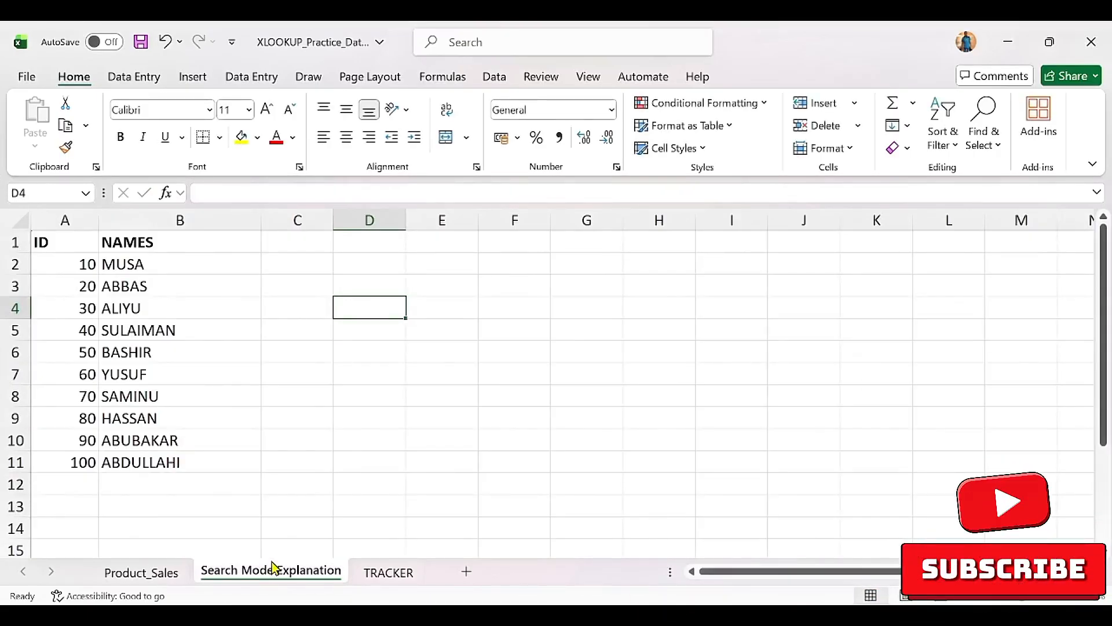
{"action": "left_click", "coordinate": [369, 285]}
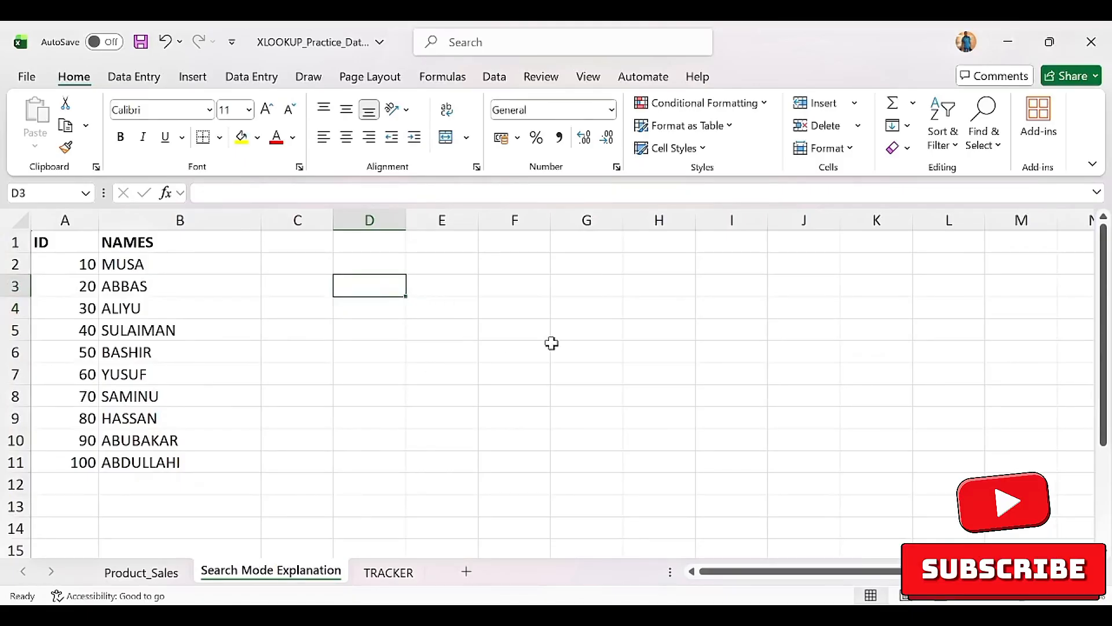
{"action": "type", "text": "ID"}
{"action": "key", "text": "Tab"}
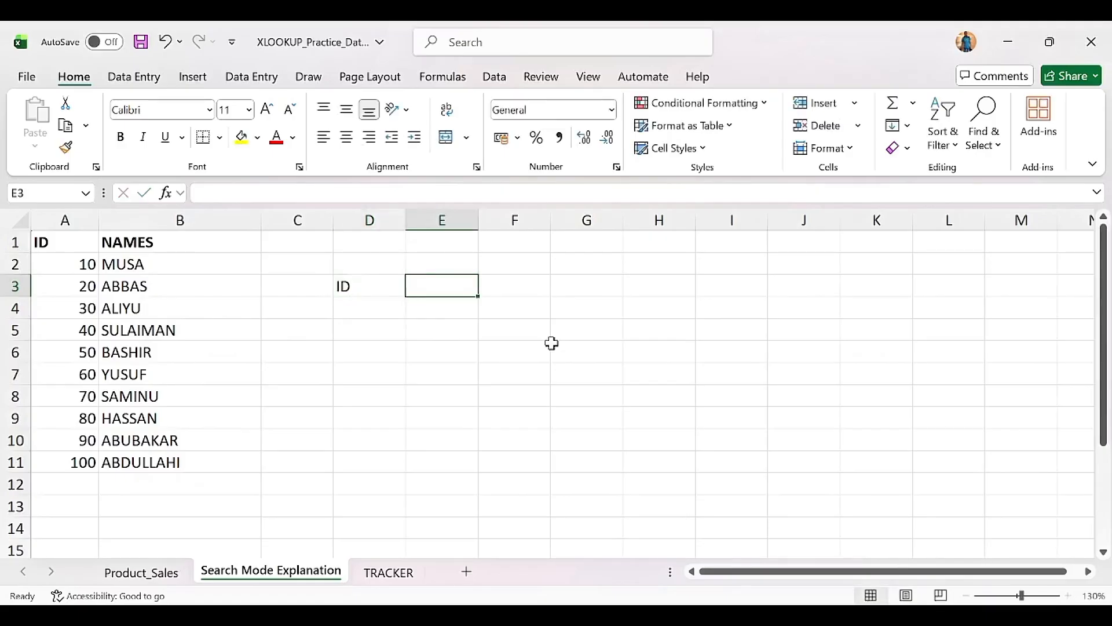
Step: Enter the label NAMES in E3 and widen column E to about three times its width
{"action": "type", "text": "NAMES"}
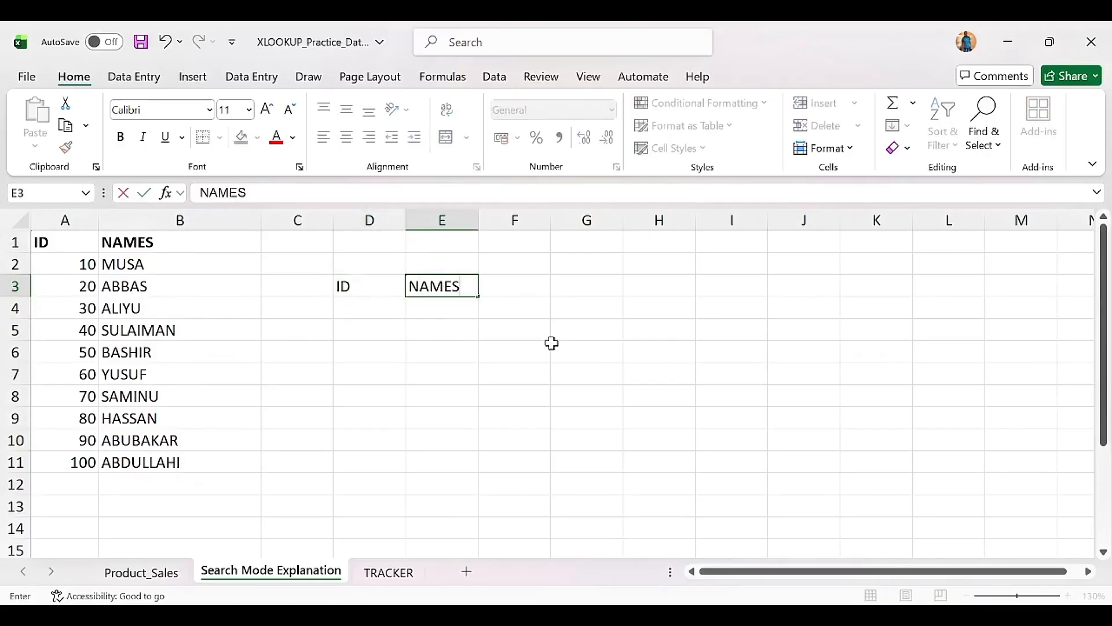
{"action": "key", "text": "Return"}
{"action": "left_click", "coordinate": [362, 301]}
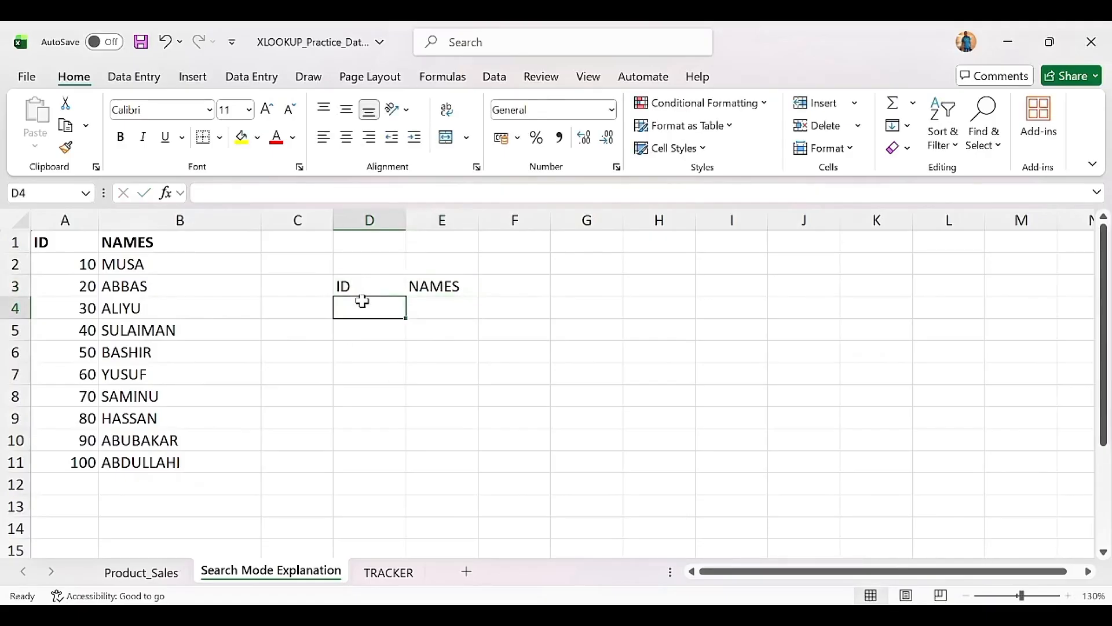
{"action": "left_click_drag", "start_coordinate": [449, 302], "coordinate": [442, 342]}
{"action": "left_click", "coordinate": [442, 347]}
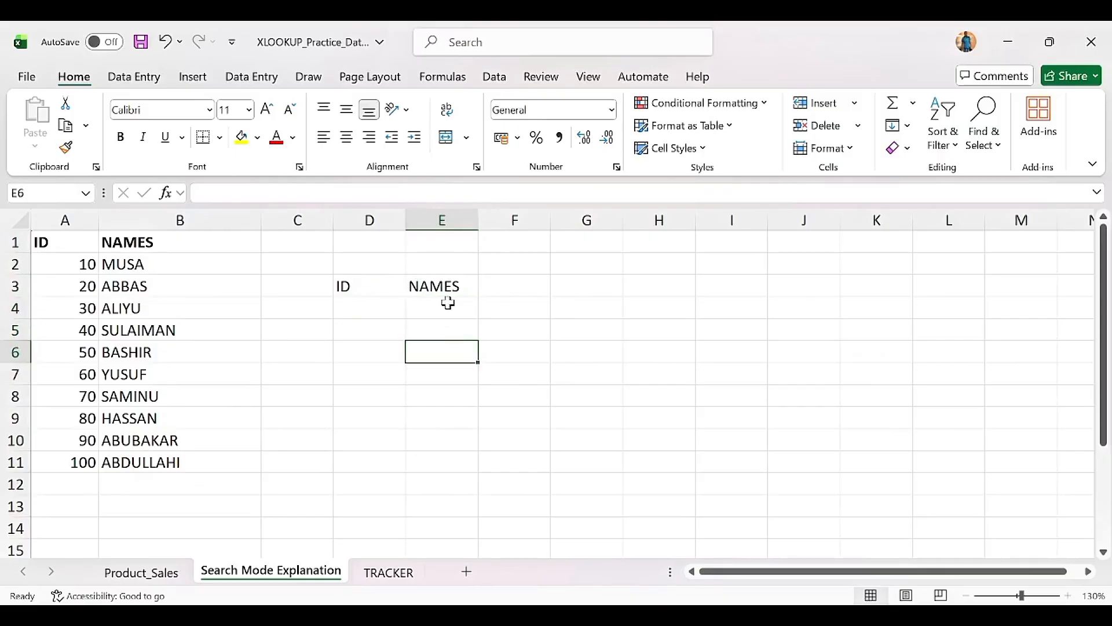
{"action": "left_click_drag", "start_coordinate": [446, 301], "coordinate": [444, 380]}
{"action": "left_click", "coordinate": [444, 380]}
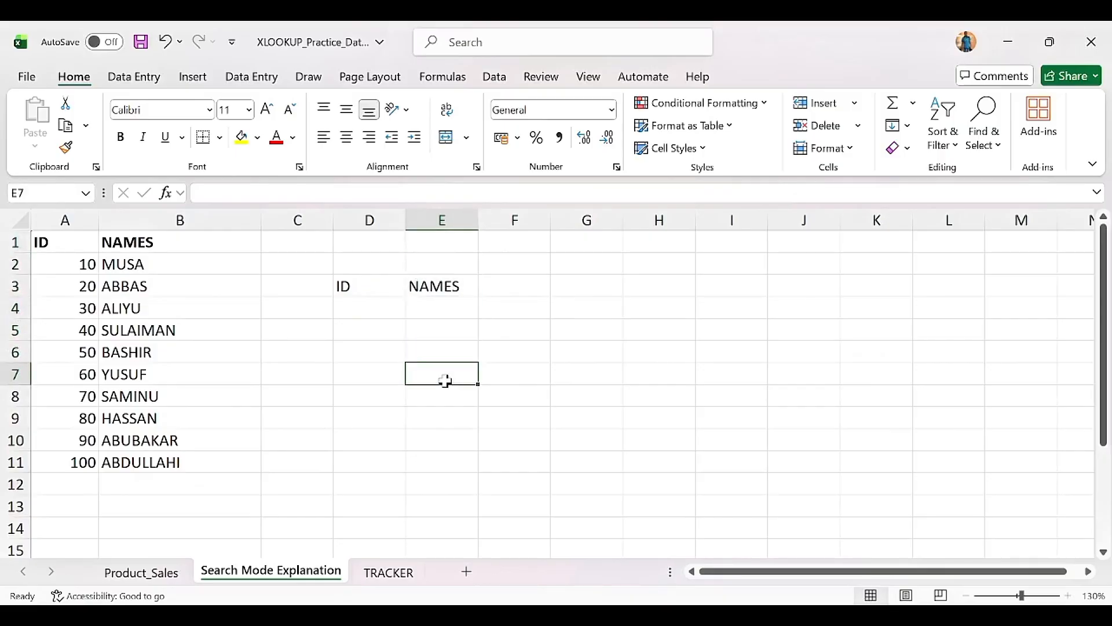
{"action": "left_click_drag", "start_coordinate": [485, 224], "coordinate": [633, 222]}
Step: Make the ID and NAMES headers in D3:E3 bold
{"action": "left_click", "coordinate": [347, 304]}
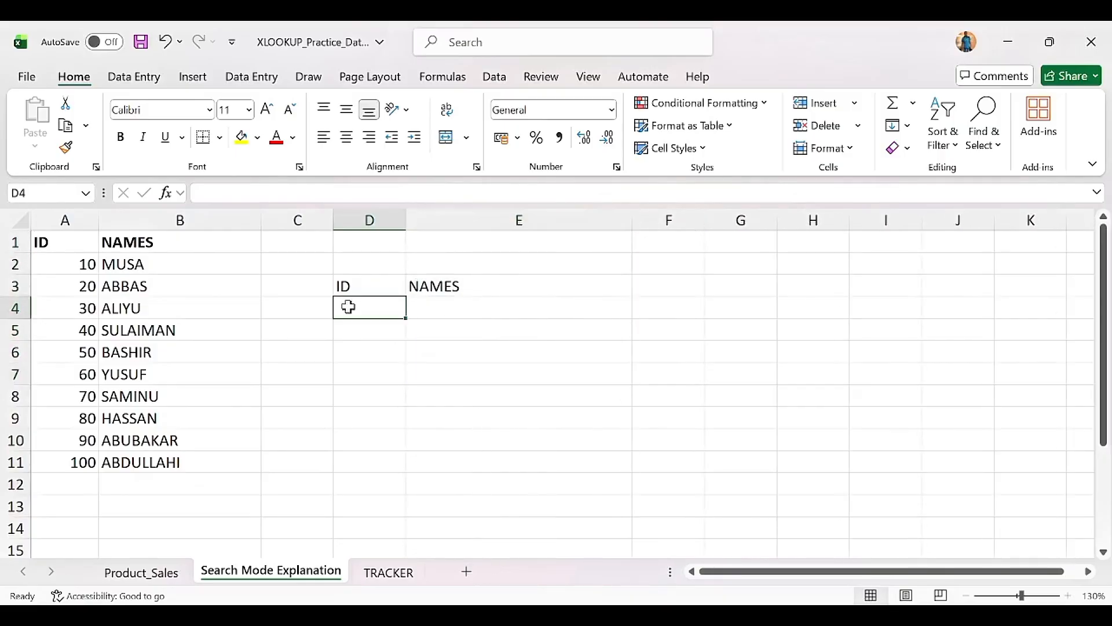
{"action": "left_click", "coordinate": [363, 278]}
{"action": "left_click_drag", "start_coordinate": [364, 279], "coordinate": [417, 285]}
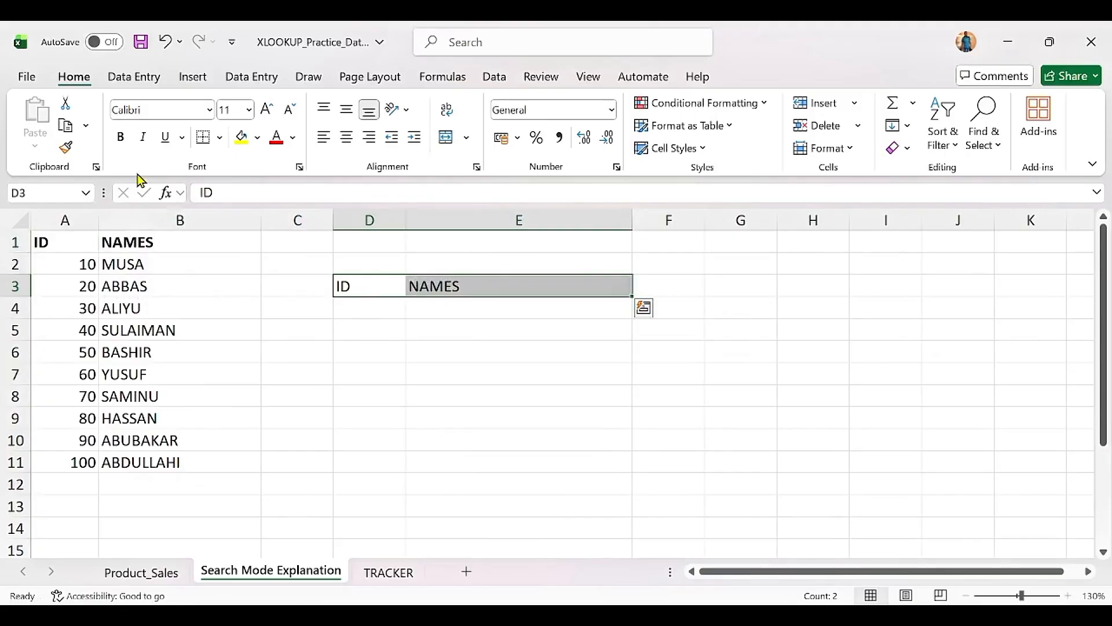
{"action": "left_click", "coordinate": [121, 139]}
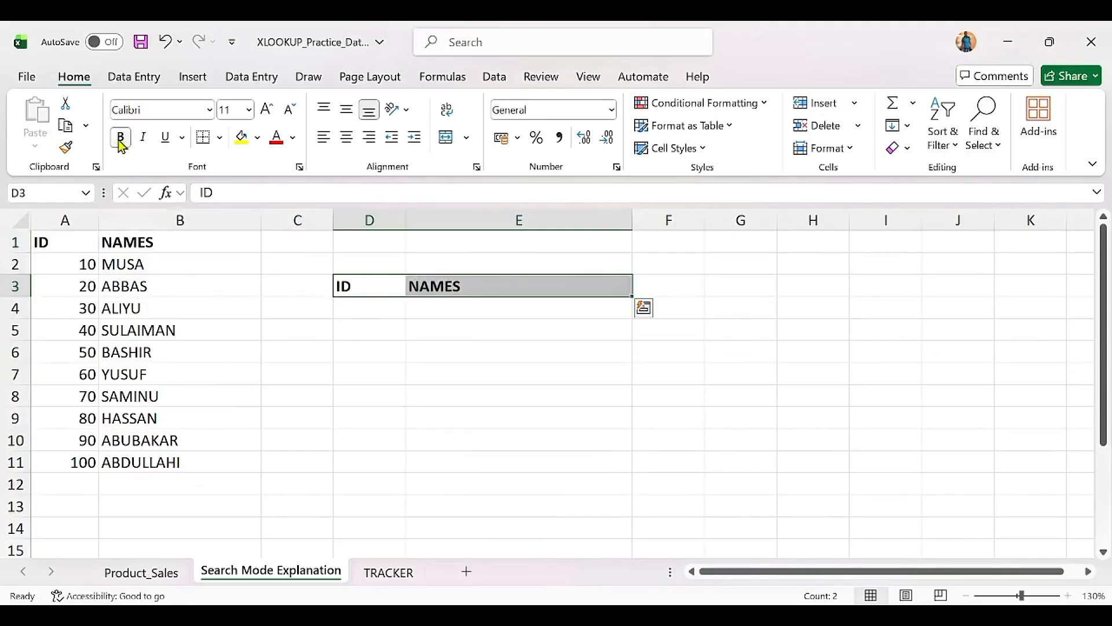
Step: Enter 30 in D4 as the ID to look up from the source table
{"action": "left_click", "coordinate": [358, 313]}
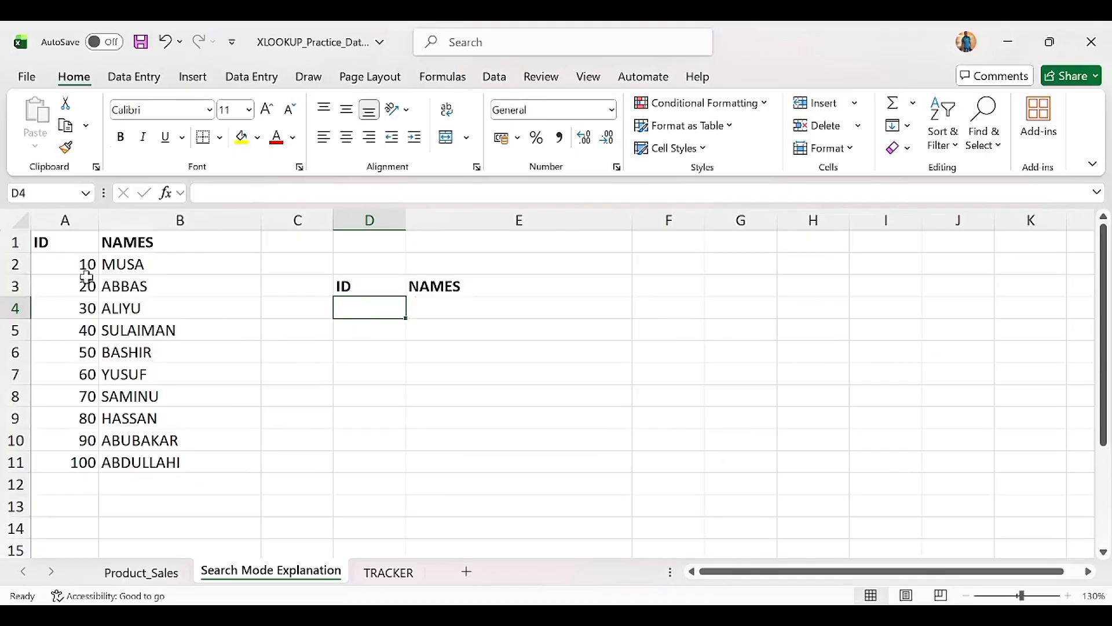
{"action": "left_click", "coordinate": [68, 262]}
{"action": "left_click", "coordinate": [74, 281]}
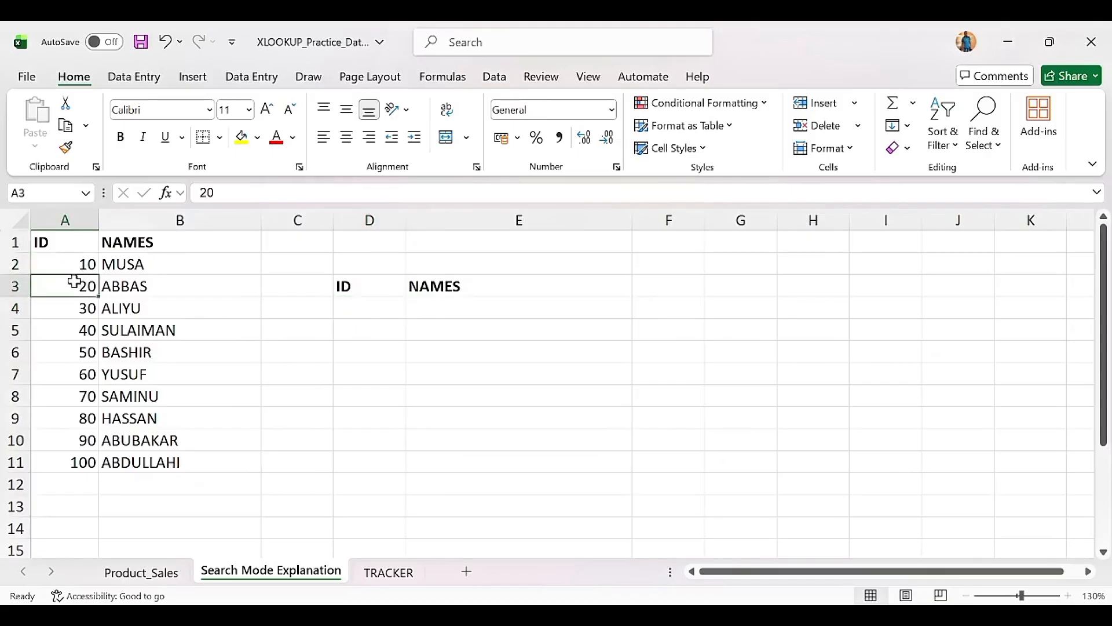
{"action": "left_click", "coordinate": [74, 304]}
{"action": "left_click", "coordinate": [367, 304]}
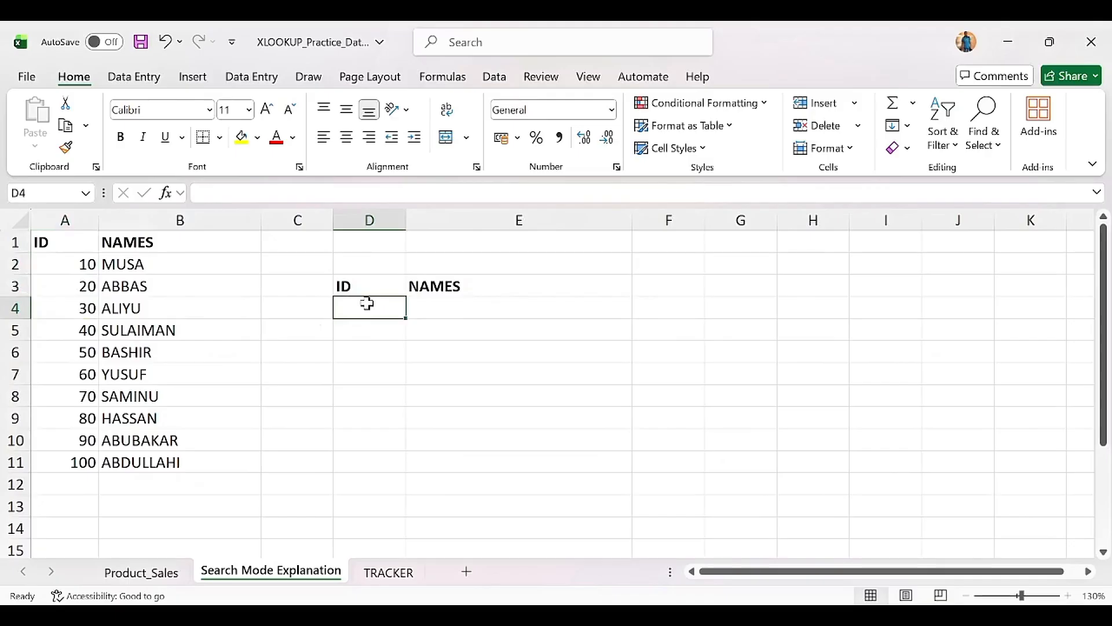
{"action": "type", "text": "30"}
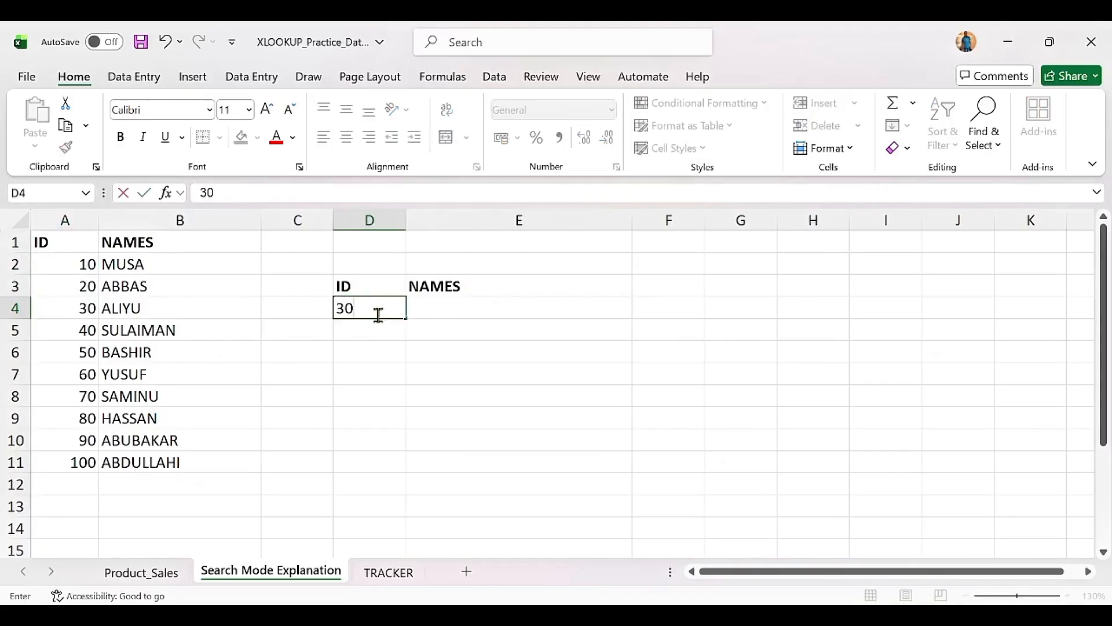
{"action": "left_click", "coordinate": [677, 367]}
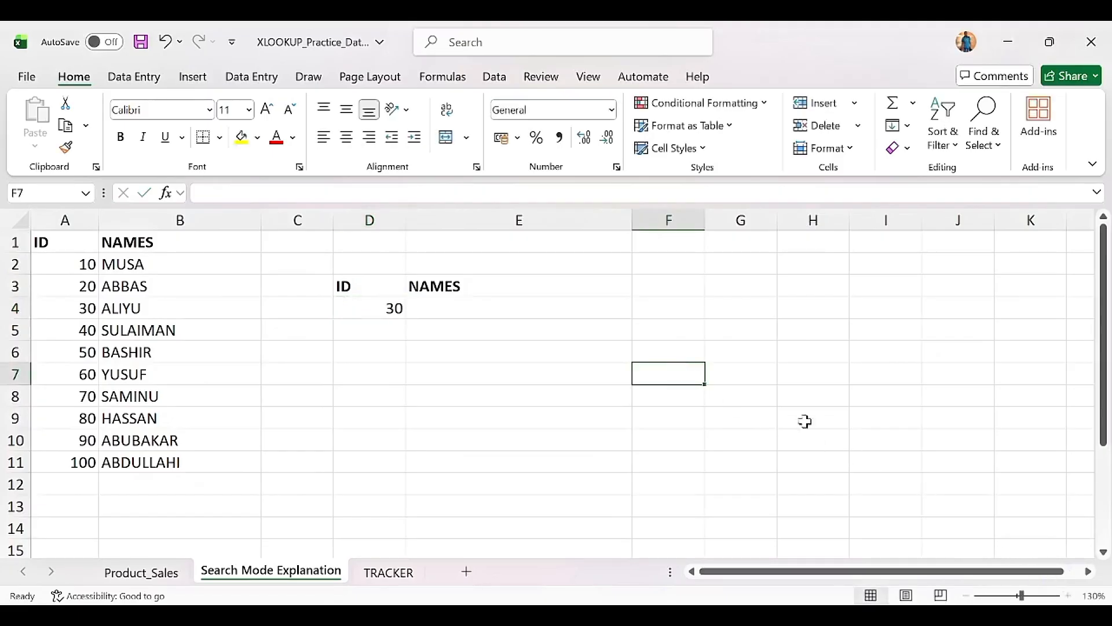
Step: Start an XLOOKUP formula in E4 with D4 as the lookup value
{"action": "left_click", "coordinate": [1068, 596]}
{"action": "left_click", "coordinate": [1067, 597]}
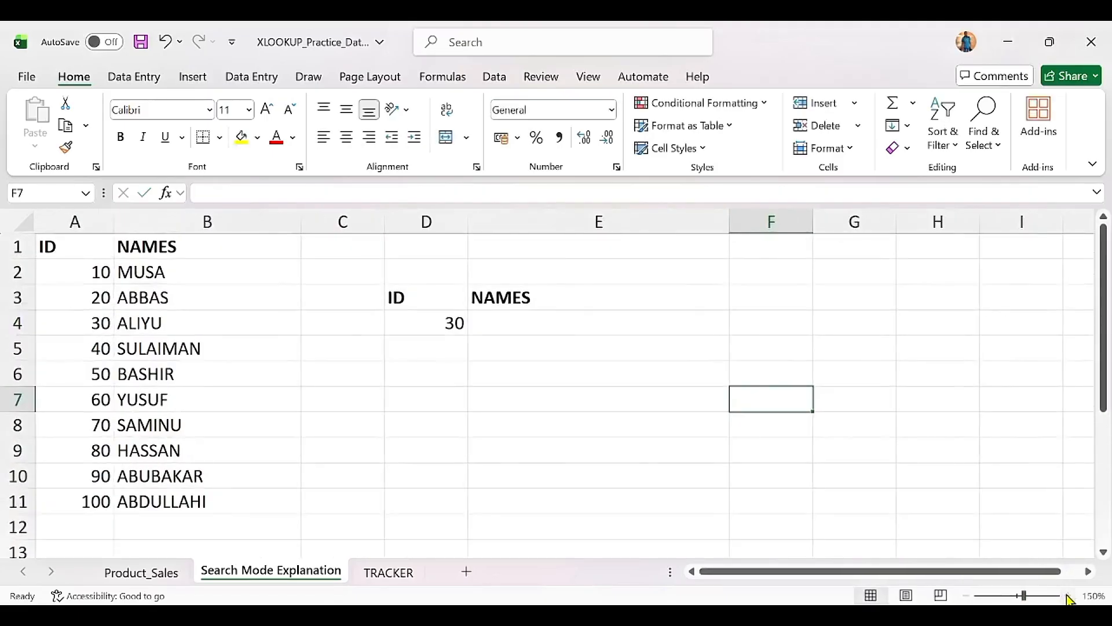
{"action": "left_click", "coordinate": [1067, 597]}
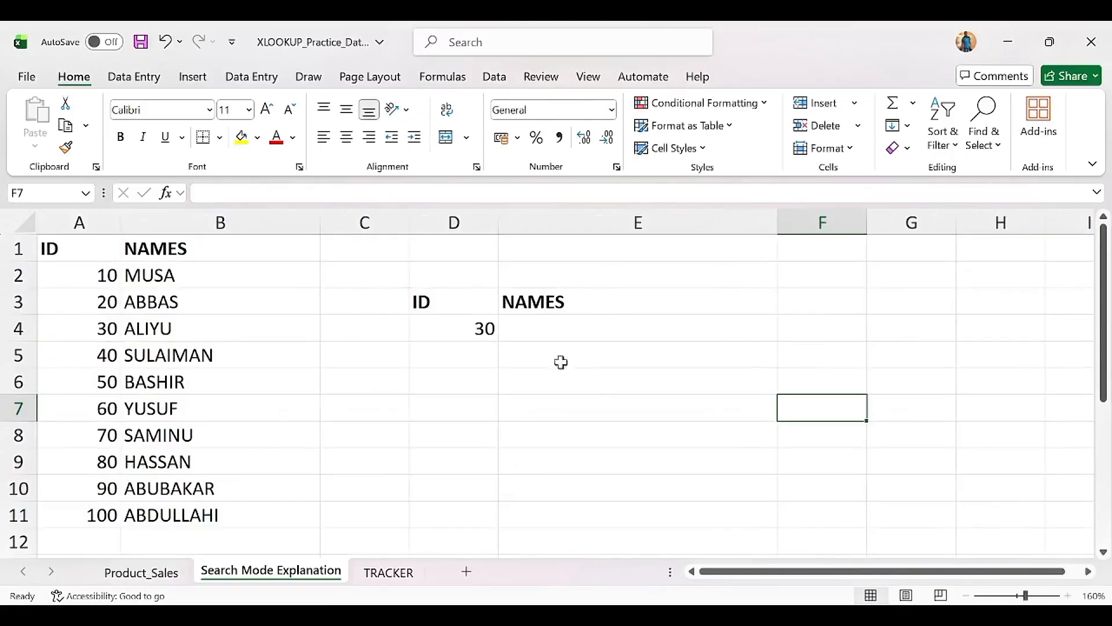
{"action": "left_click", "coordinate": [481, 331]}
{"action": "left_click_drag", "start_coordinate": [480, 331], "coordinate": [556, 330]}
{"action": "left_click", "coordinate": [556, 330]}
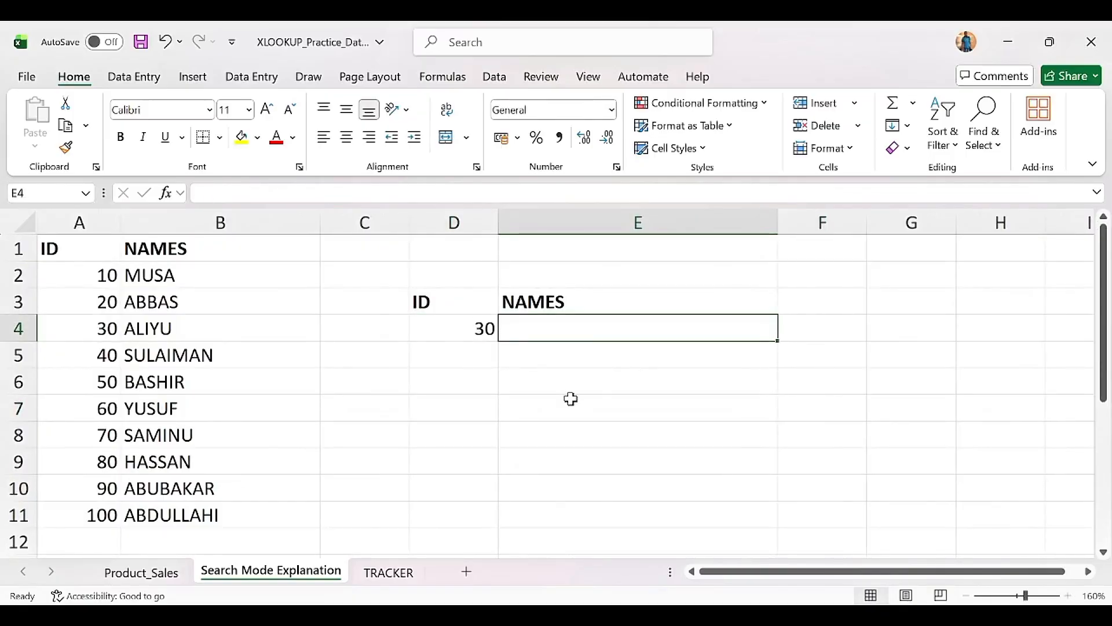
{"action": "type", "text": "=XLOO"}
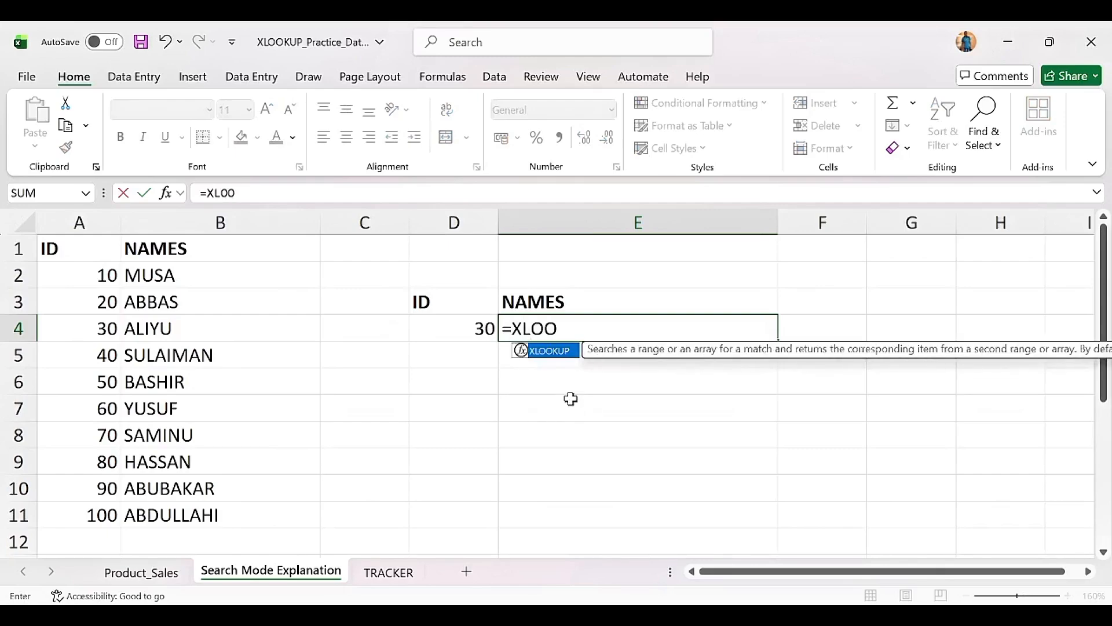
{"action": "type", "text": "K"}
{"action": "key", "text": "Tab"}
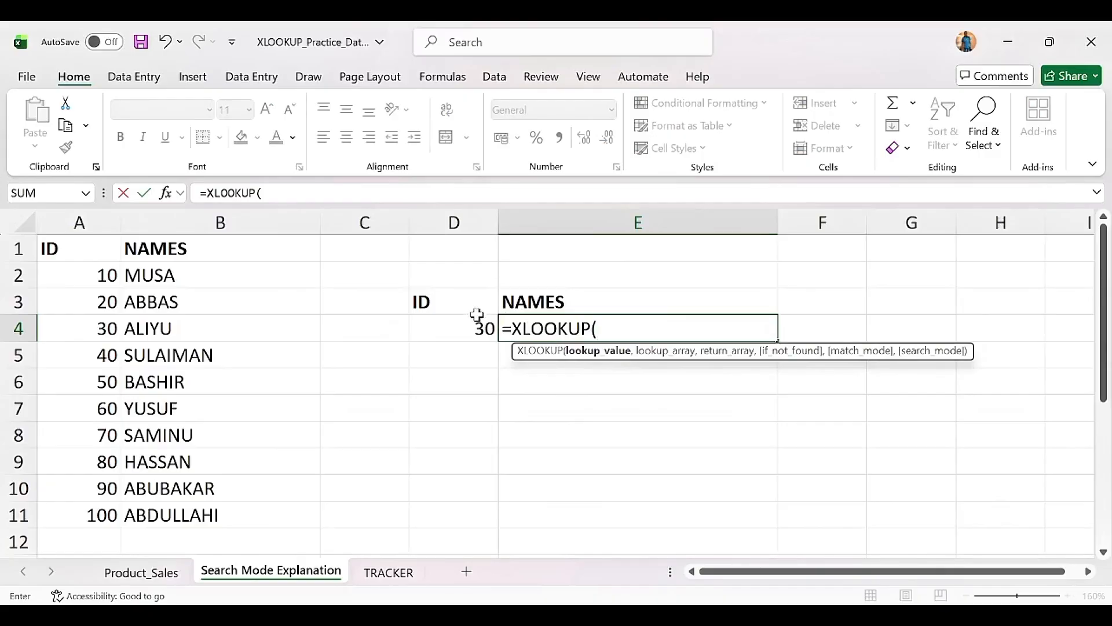
{"action": "left_click", "coordinate": [462, 326]}
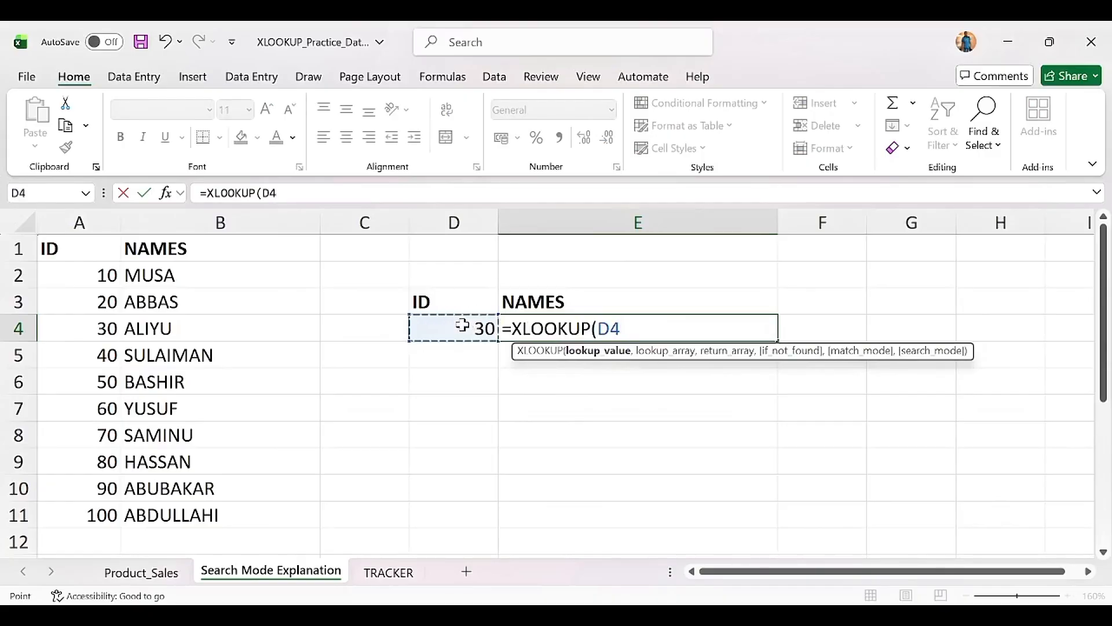
{"action": "type", "text": ","}
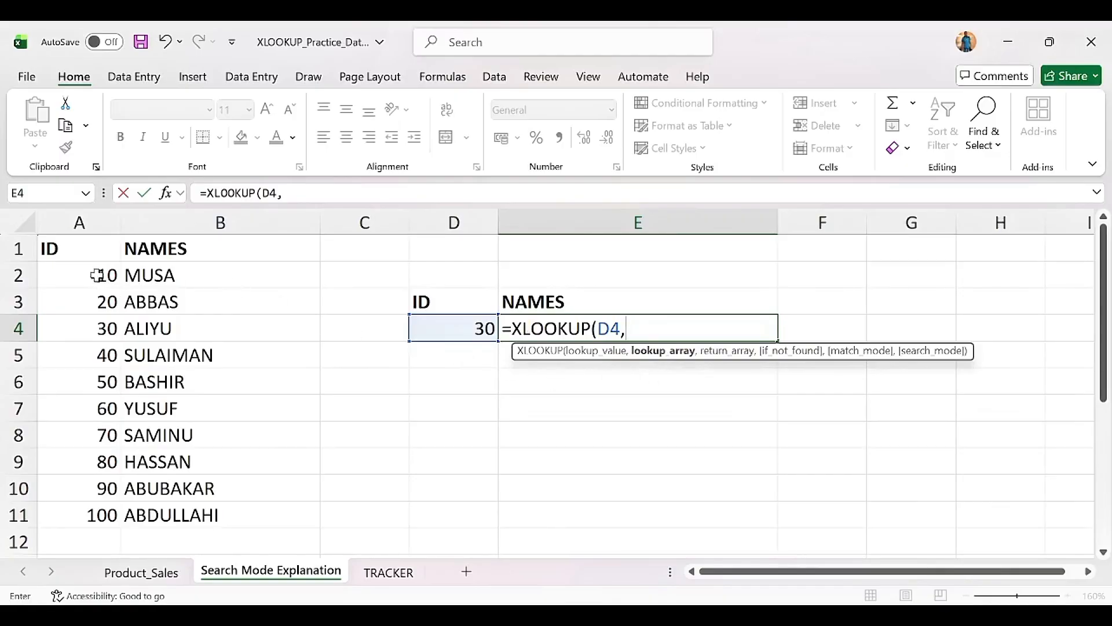
Step: Add A2:A11 as the lookup array and B2:B11 as the return array in the E4 formula
{"action": "left_click_drag", "start_coordinate": [94, 275], "coordinate": [106, 516]}
{"action": "type", "text": ","}
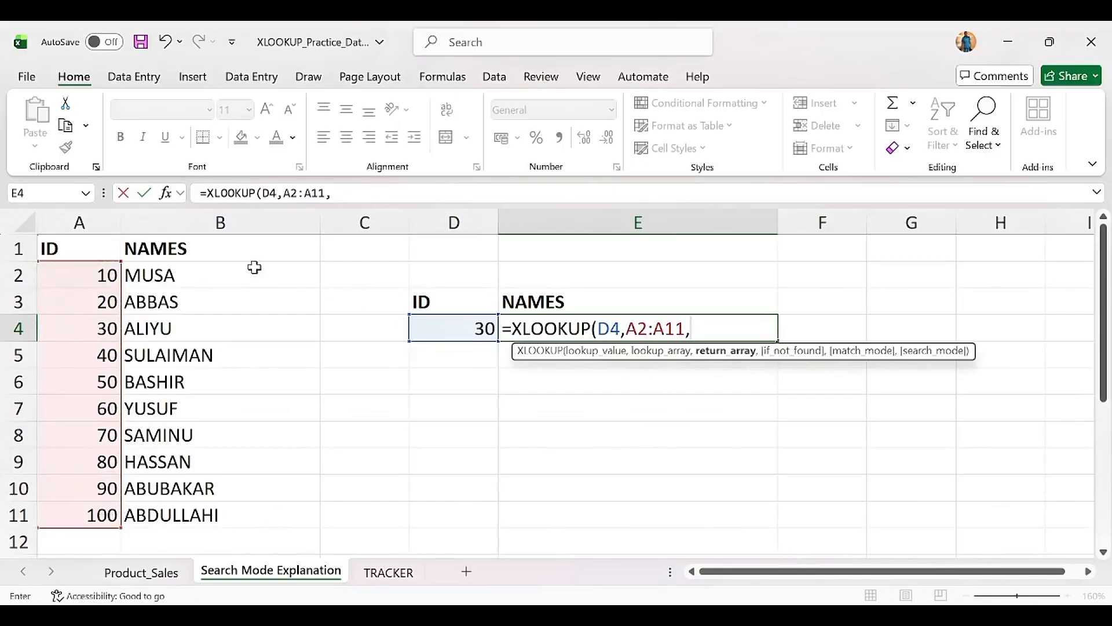
{"action": "left_click_drag", "start_coordinate": [214, 269], "coordinate": [196, 520]}
{"action": "type", "text": ","}
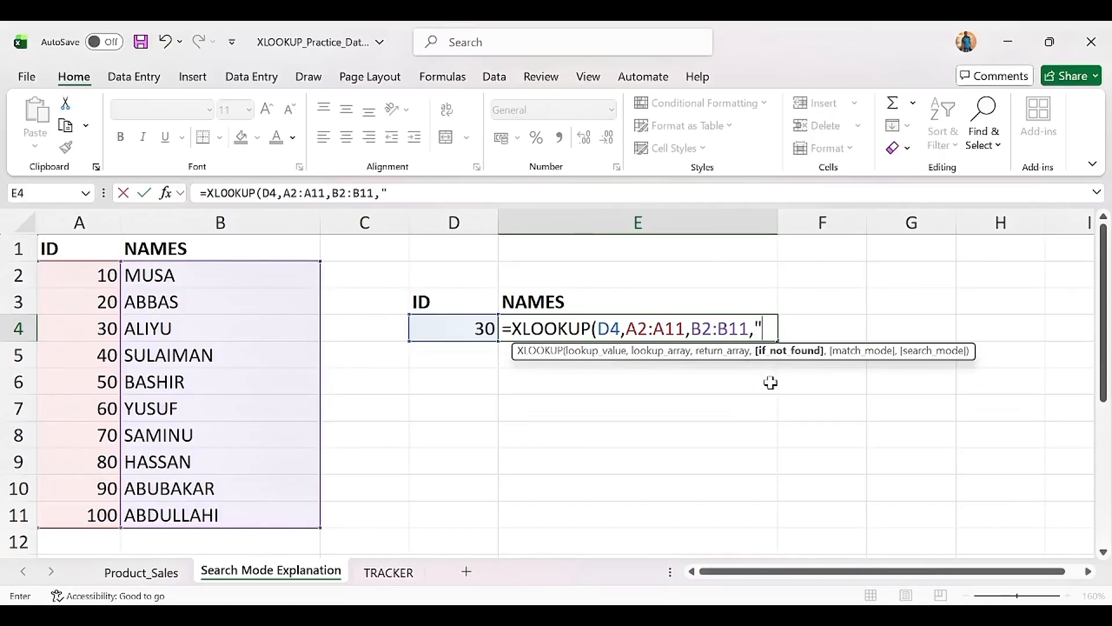
Step: Finish the E4 formula with "No ID Found" as the if_not_found text and 0 as the match_mode for an exact match
{"action": "type", "text": "\"nO"}
{"action": "key", "text": "BackSpace"}
{"action": "key", "text": "BackSpace"}
{"action": "type", "text": "No ID "}
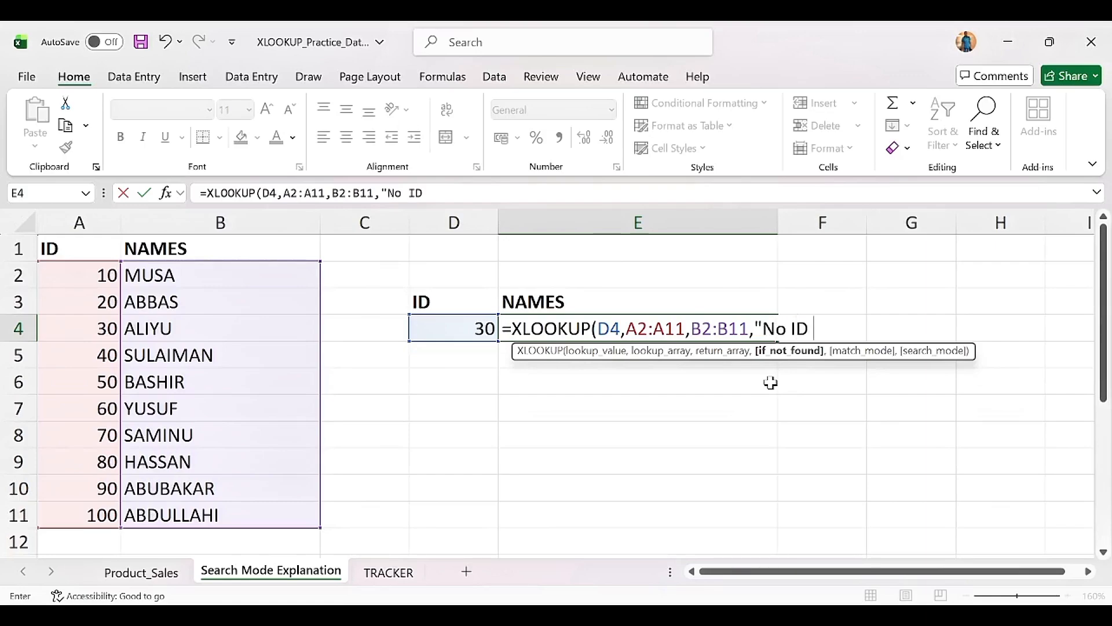
{"action": "type", "text": "Found"}
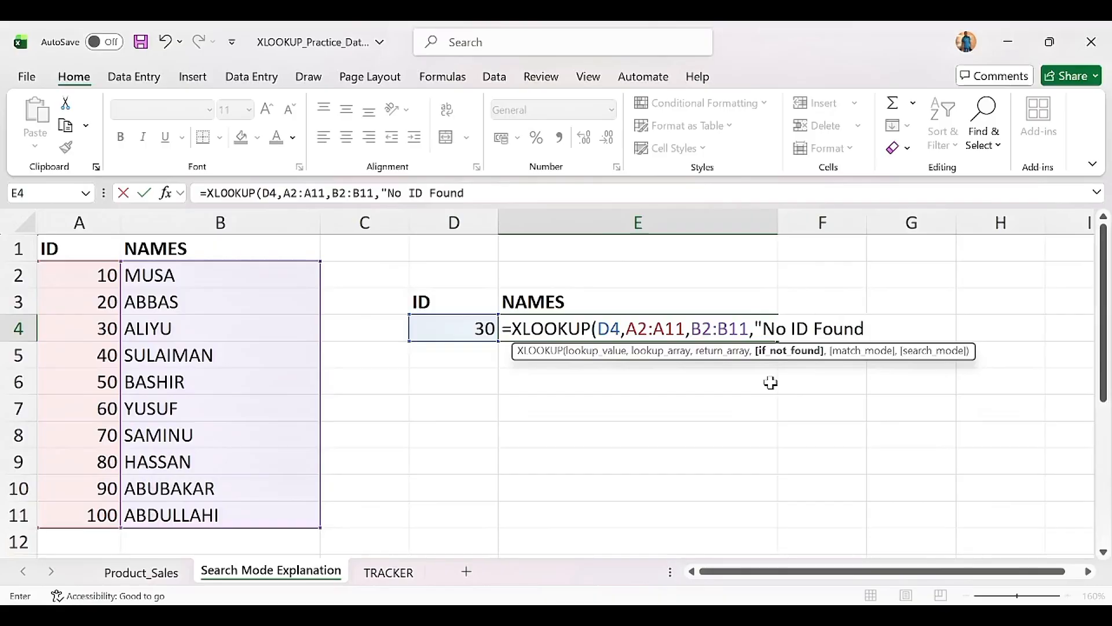
{"action": "type", "text": "\","}
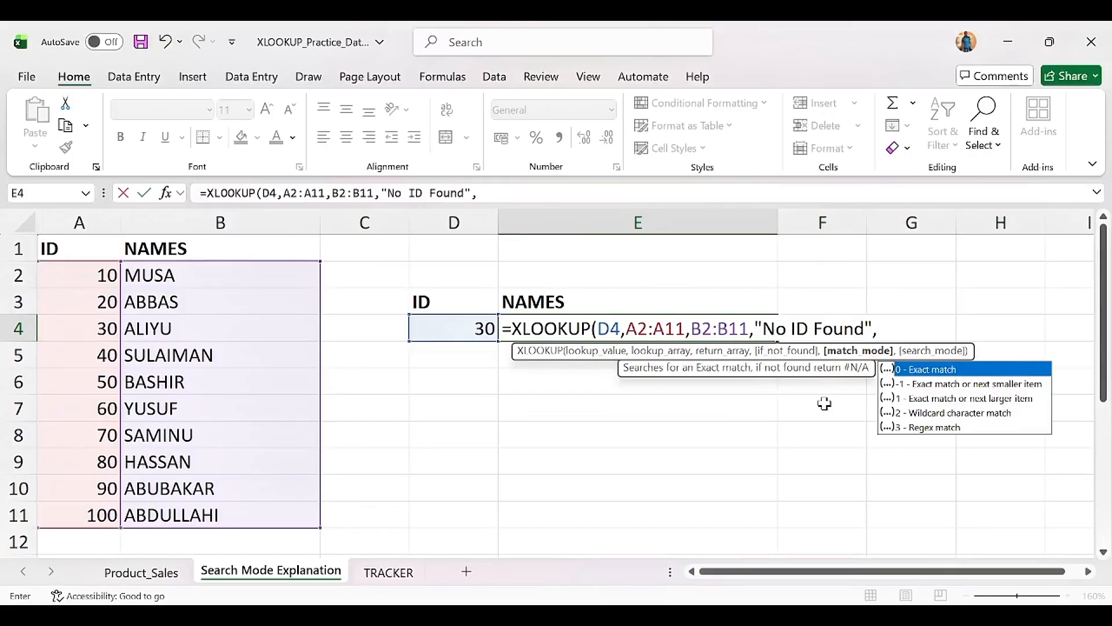
{"action": "type", "text": "0"}
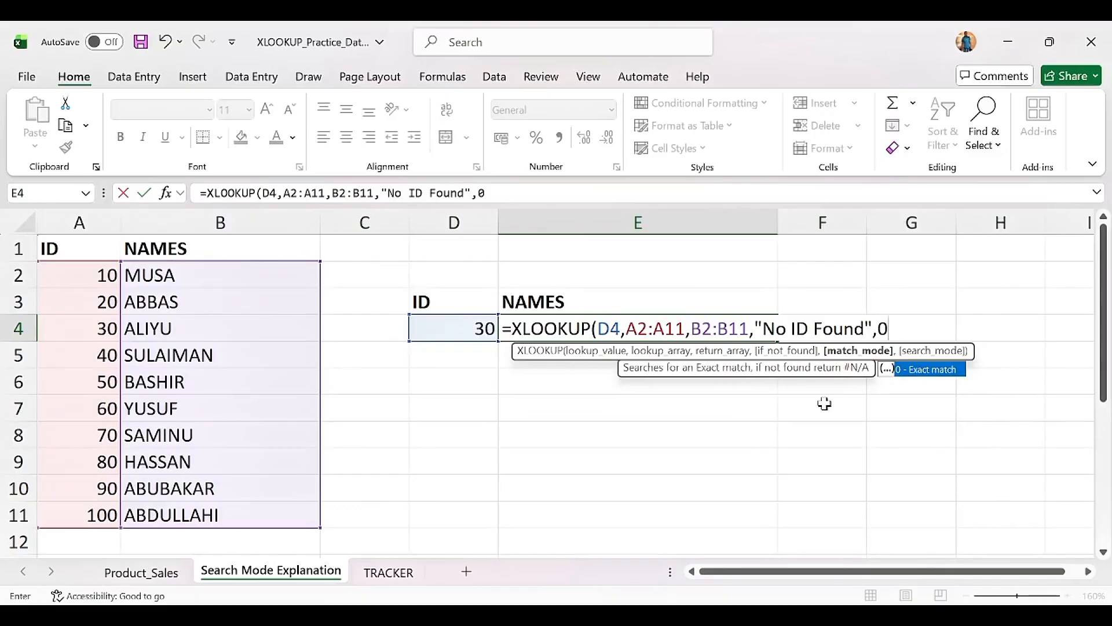
{"action": "type", "text": ")"}
{"action": "key", "text": "Return"}
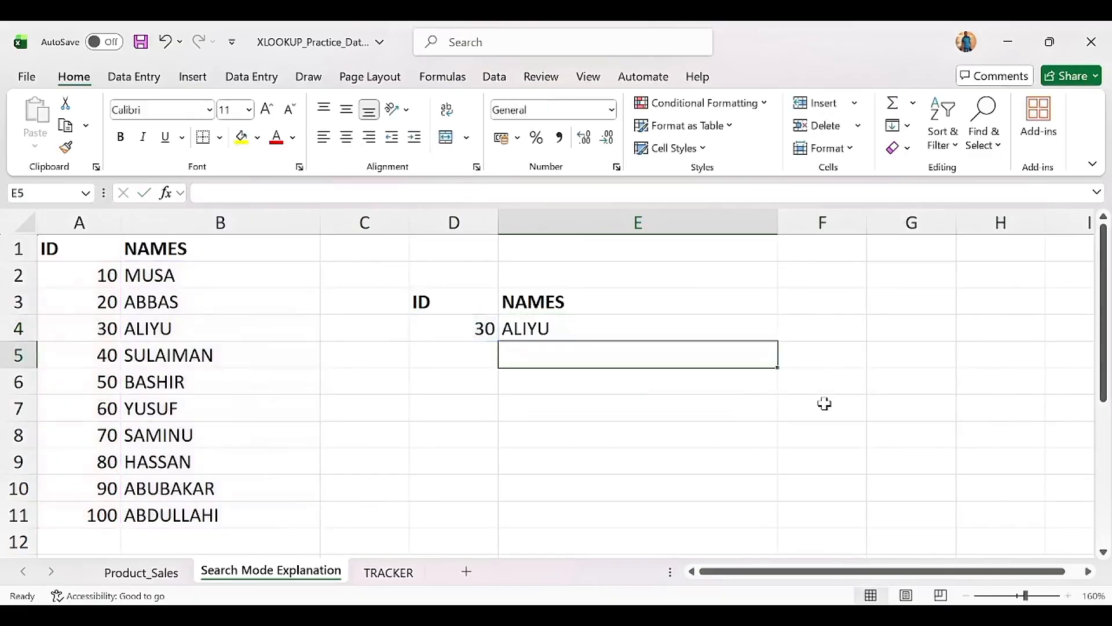
Step: Compare the result in E4 with row 4 of the source table and change the lookup ID in D4 to 50
{"action": "left_click", "coordinate": [629, 326]}
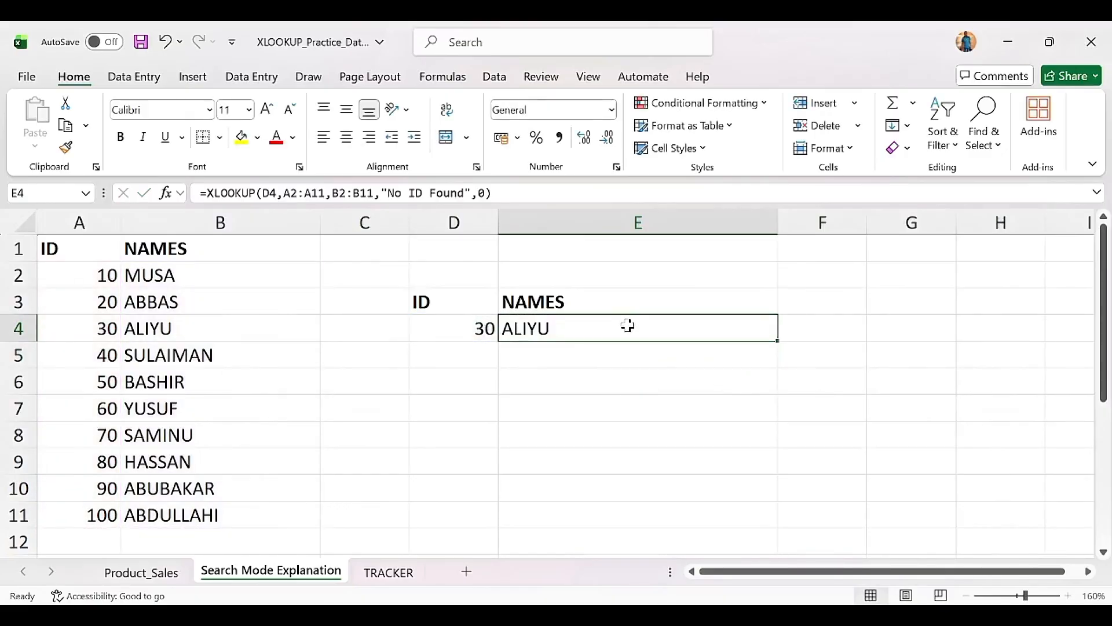
{"action": "left_click", "coordinate": [113, 328]}
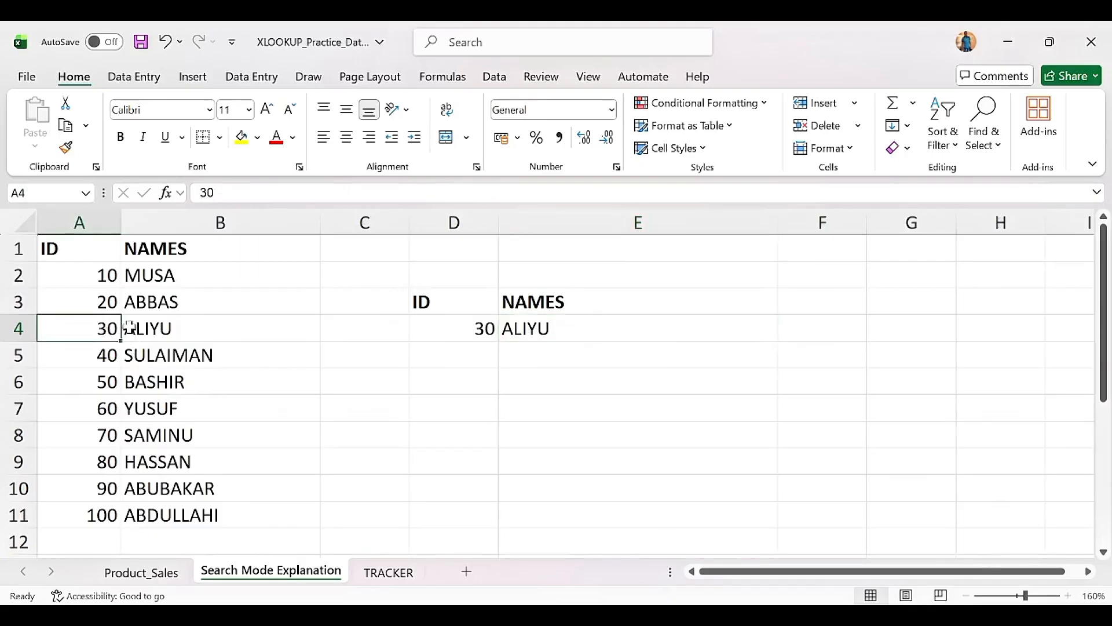
{"action": "left_click", "coordinate": [149, 328]}
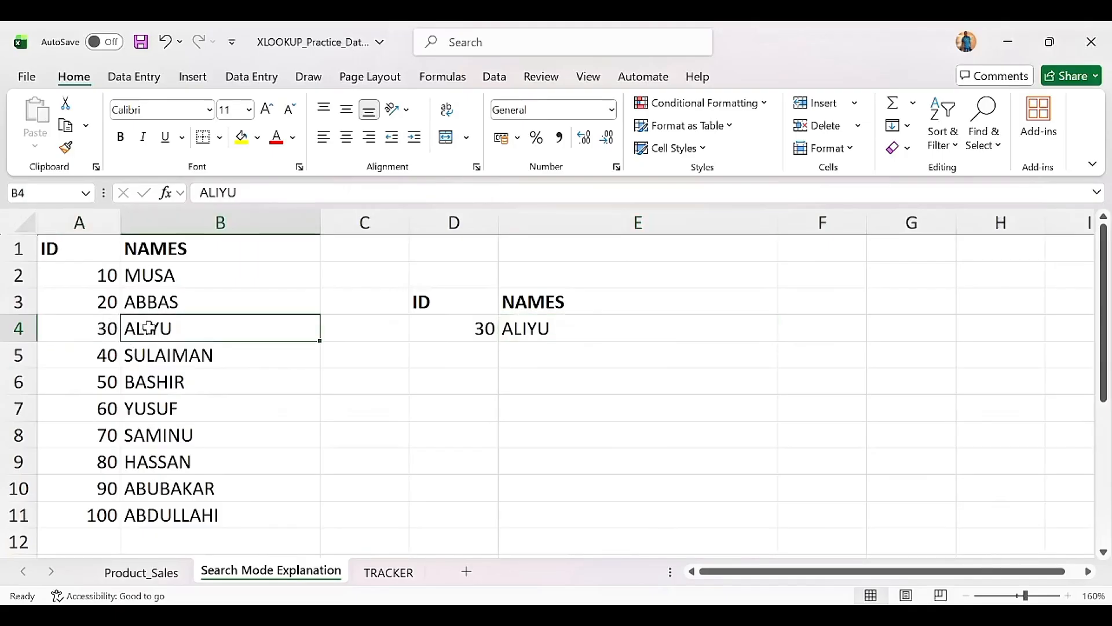
{"action": "left_click", "coordinate": [462, 324]}
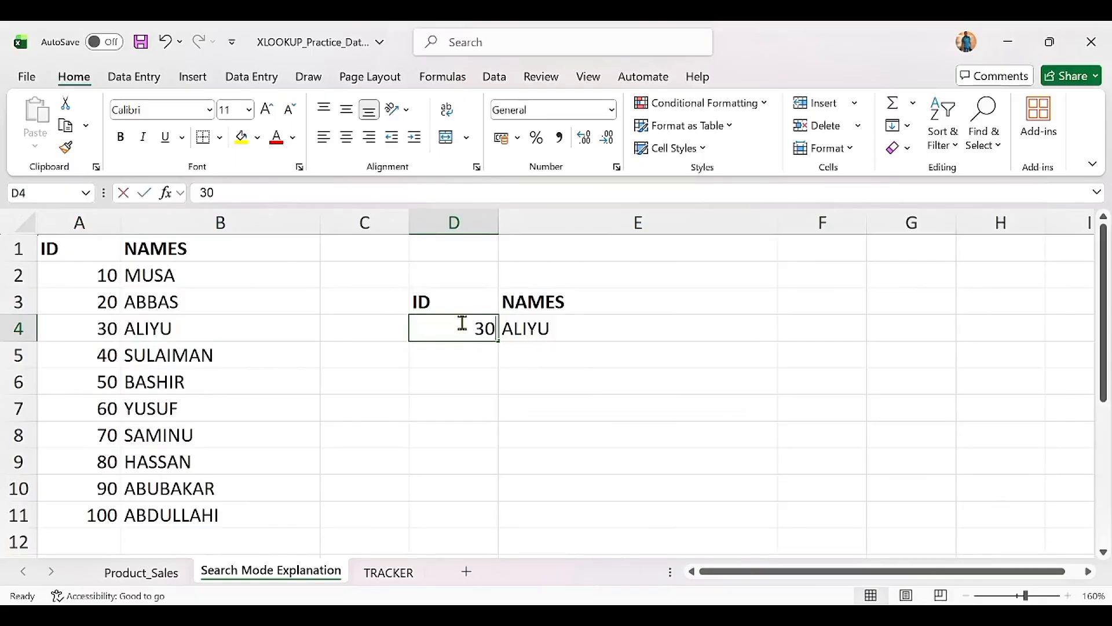
{"action": "type", "text": "50"}
{"action": "key", "text": "Return"}
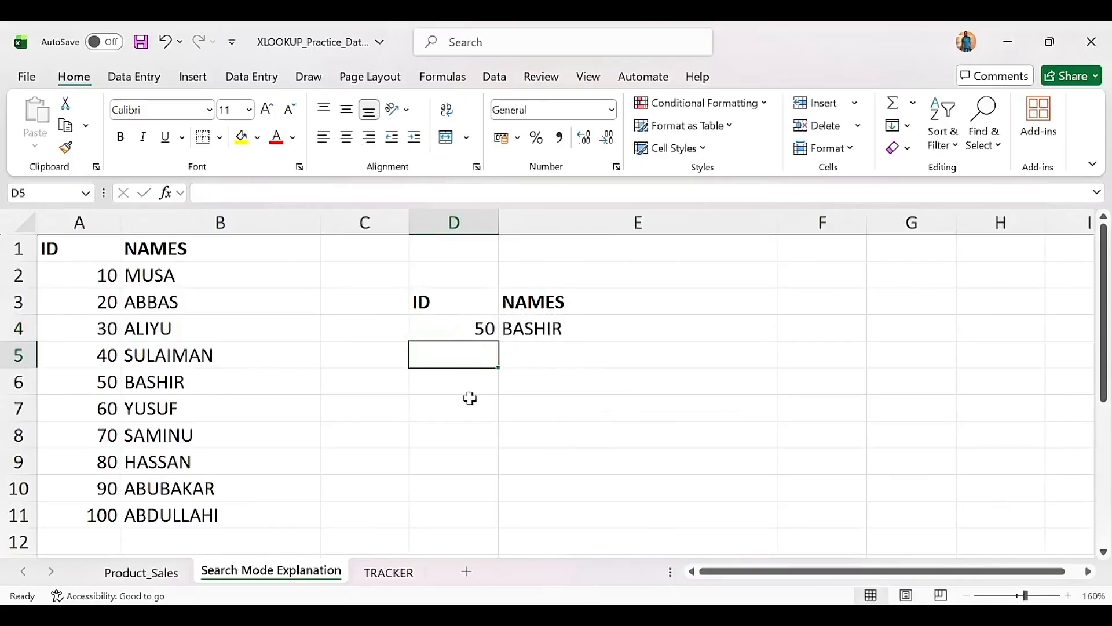
{"action": "left_click", "coordinate": [458, 324]}
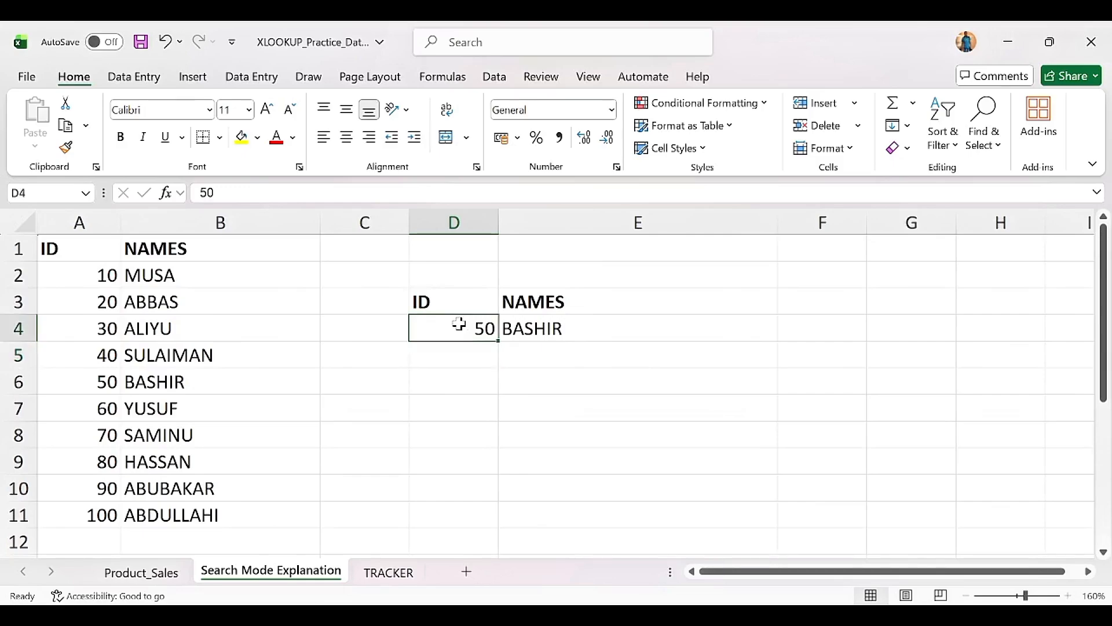
Step: Change the match_mode of the XLOOKUP formula in E4 to 1 for an exact match or next larger item
{"action": "left_click", "coordinate": [557, 328]}
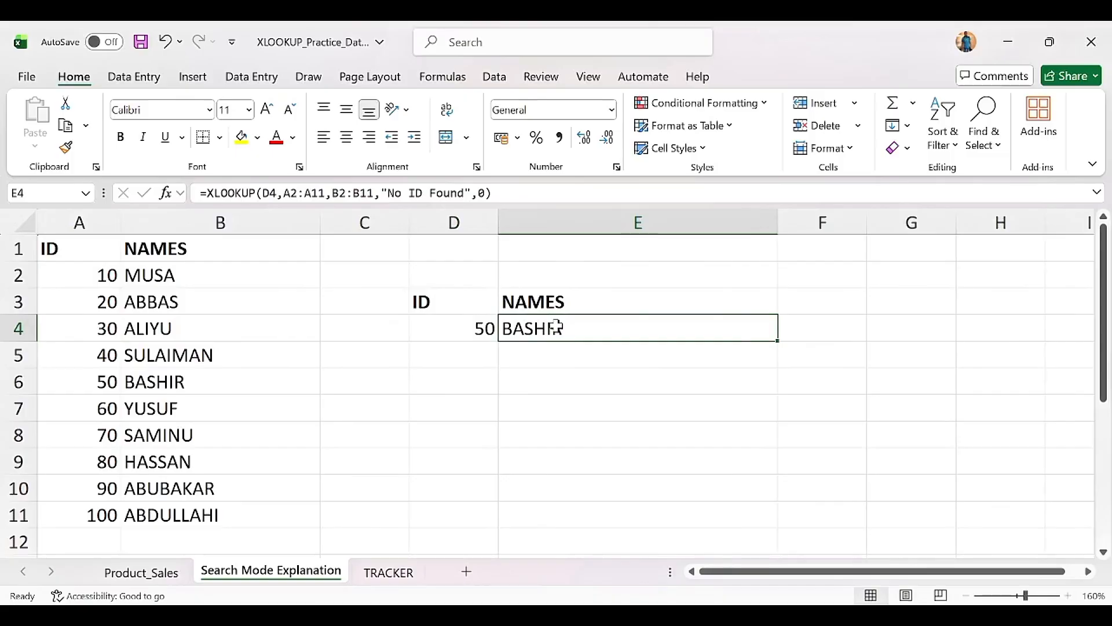
{"action": "double_click", "coordinate": [556, 328]}
{"action": "left_click", "coordinate": [913, 325]}
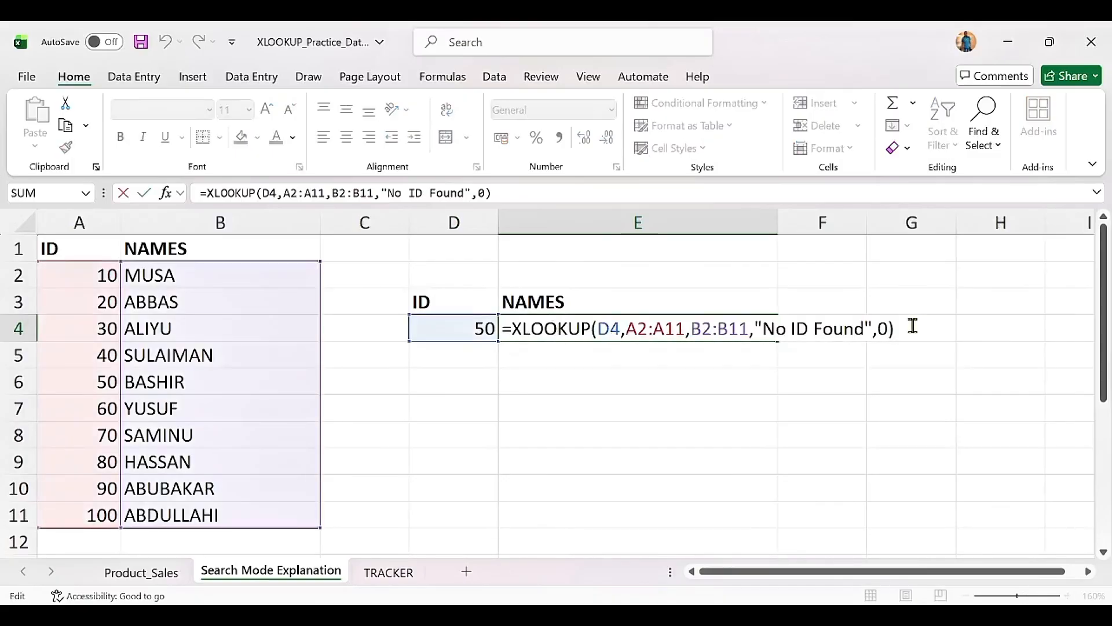
{"action": "key", "text": "BackSpace"}
{"action": "key", "text": "BackSpace"}
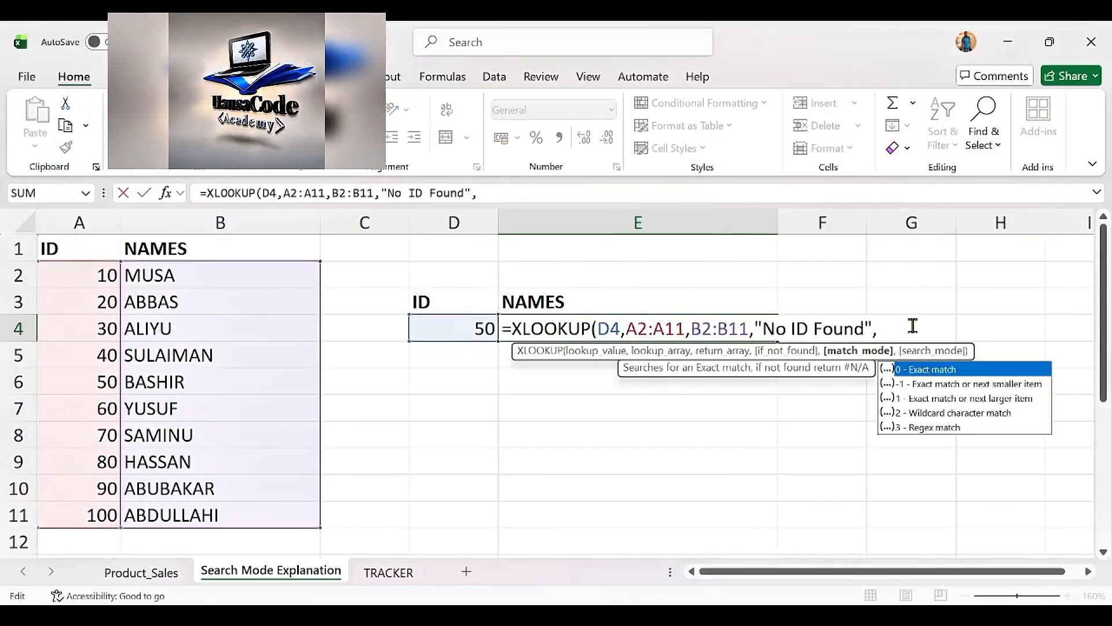
{"action": "type", "text": "1"}
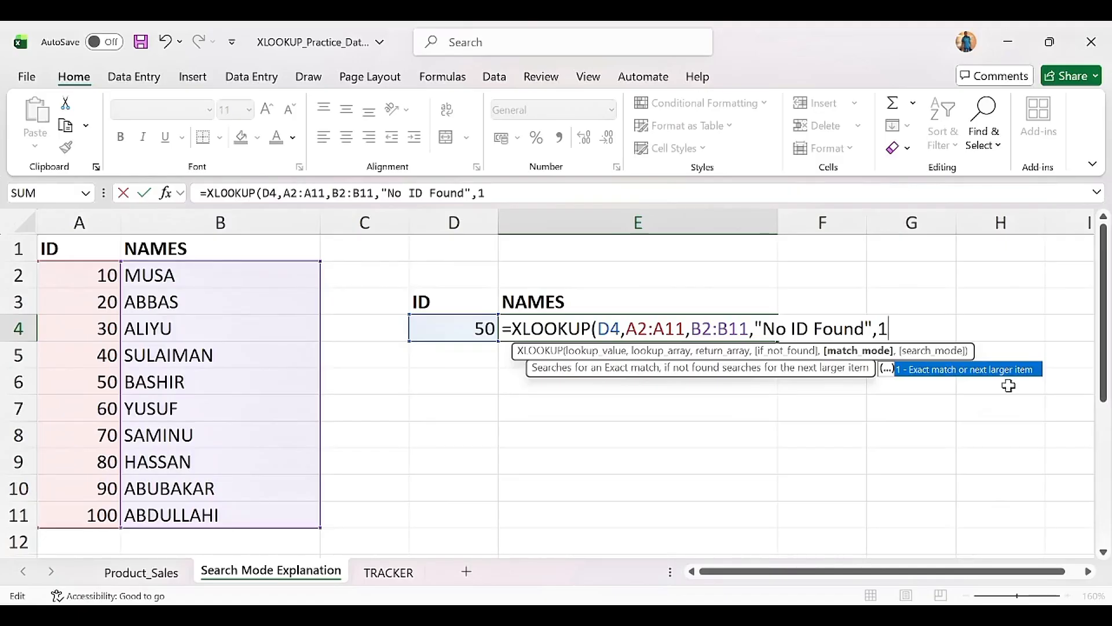
{"action": "type", "text": ")"}
{"action": "key", "text": "Return"}
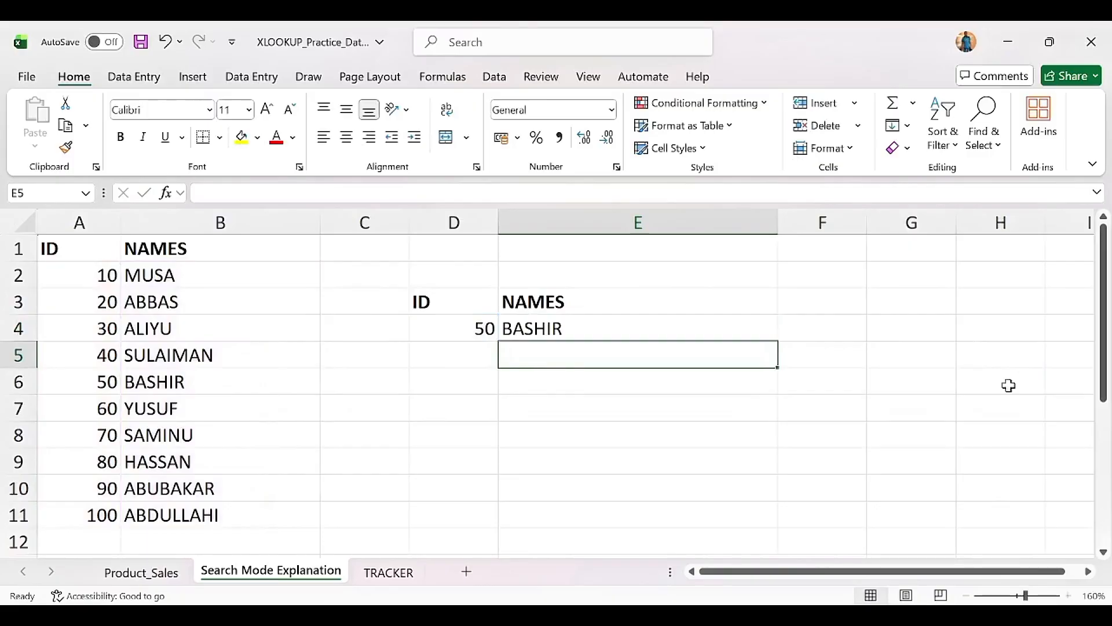
Step: Check the lookup ID in D4 against the list of source IDs in A2:A11
{"action": "double_click", "coordinate": [478, 329]}
{"action": "left_click", "coordinate": [460, 372]}
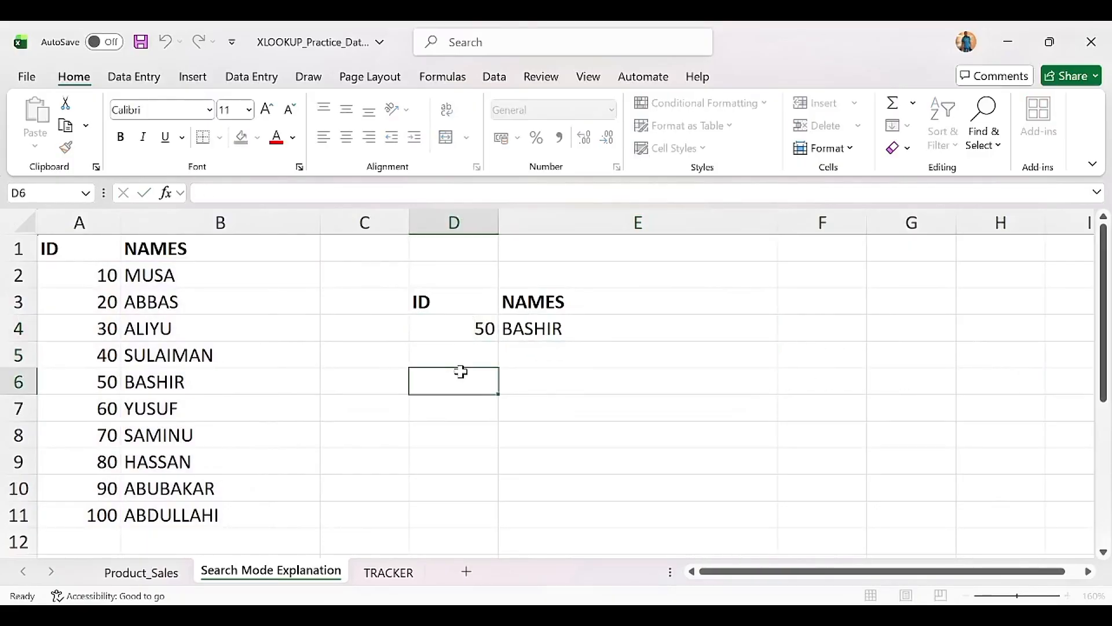
{"action": "left_click", "coordinate": [472, 329]}
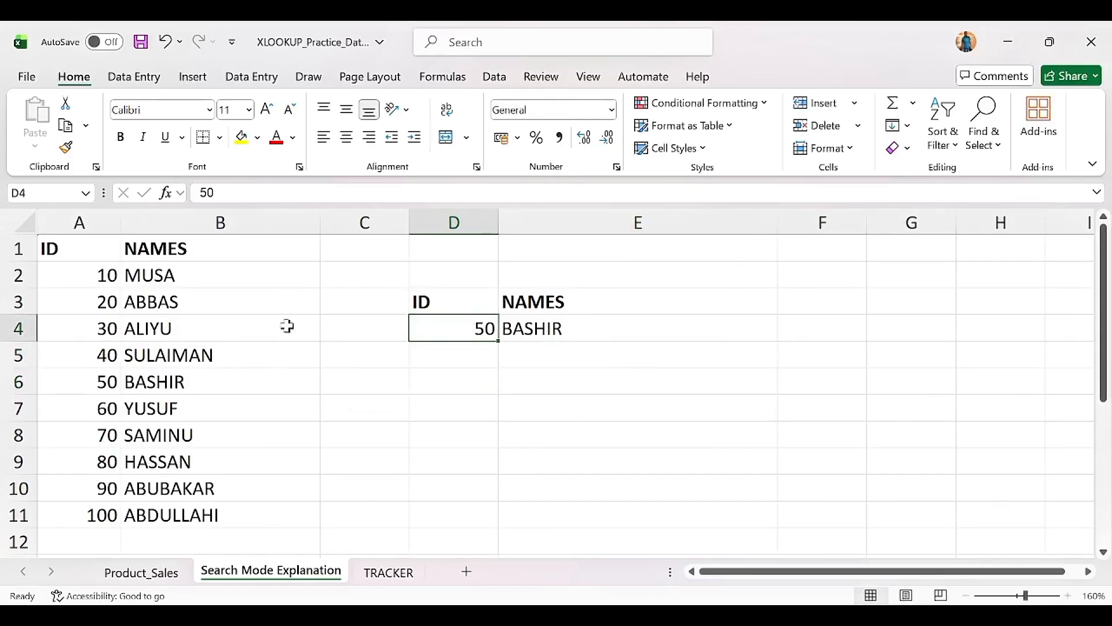
{"action": "double_click", "coordinate": [87, 268]}
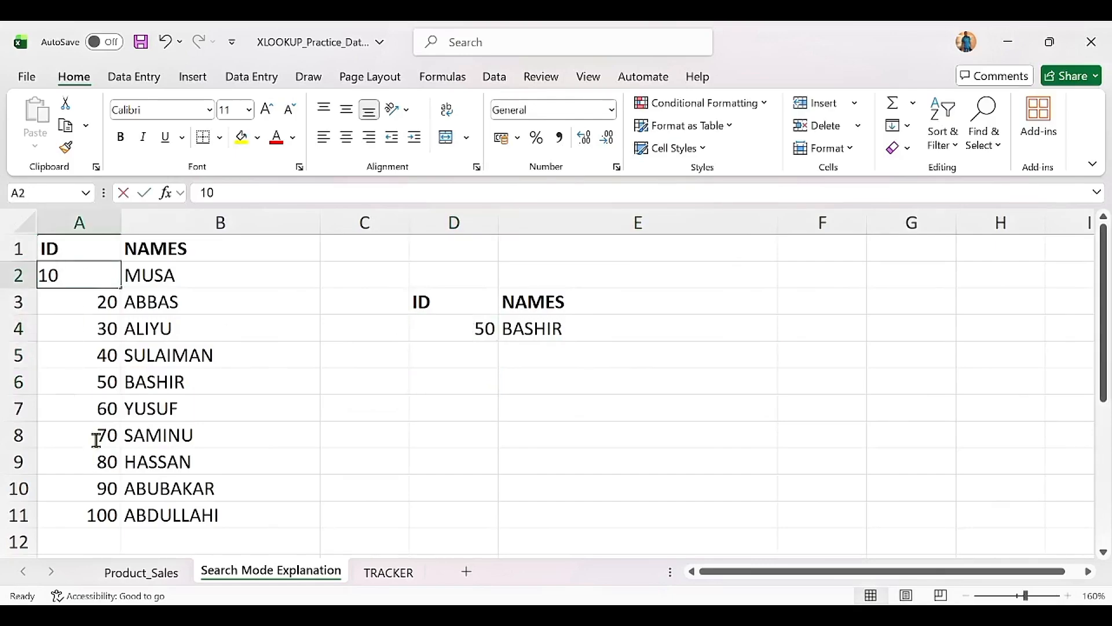
{"action": "key", "text": "Escape"}
{"action": "key", "text": "Down"}
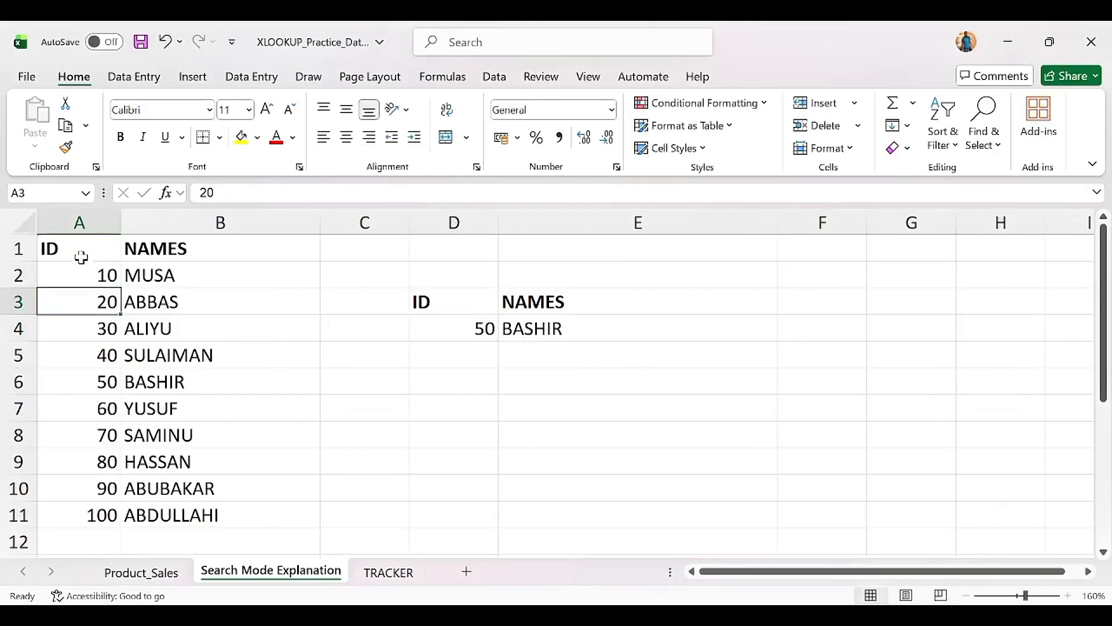
{"action": "left_click", "coordinate": [88, 276]}
{"action": "left_click_drag", "start_coordinate": [87, 276], "coordinate": [89, 514]}
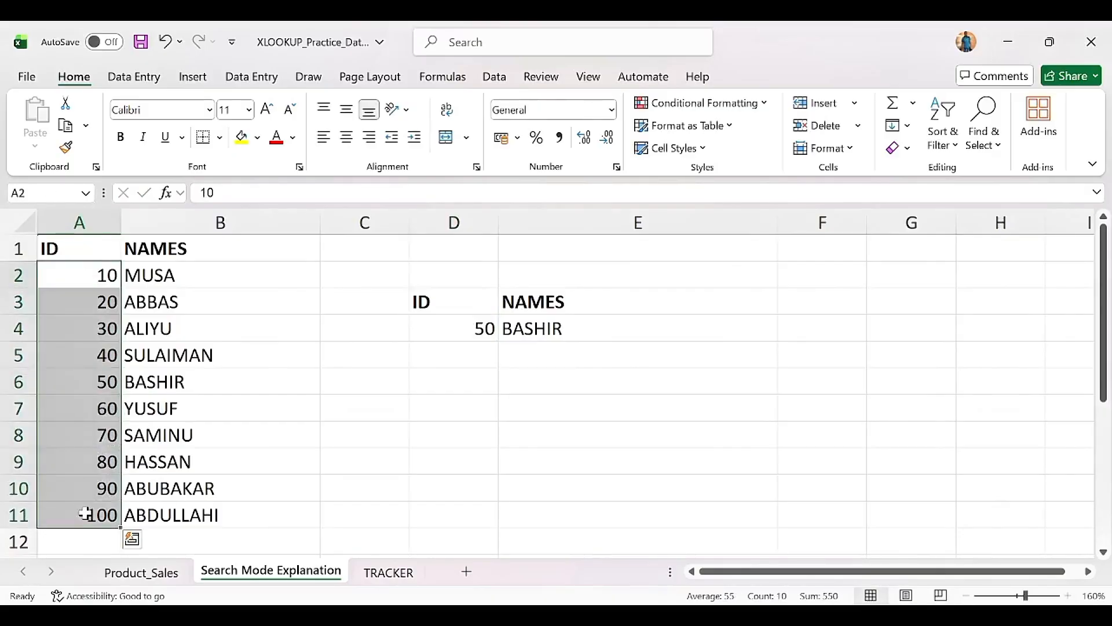
Step: Change the lookup ID in D4 to 55
{"action": "double_click", "coordinate": [463, 329]}
{"action": "key", "text": "BackSpace"}
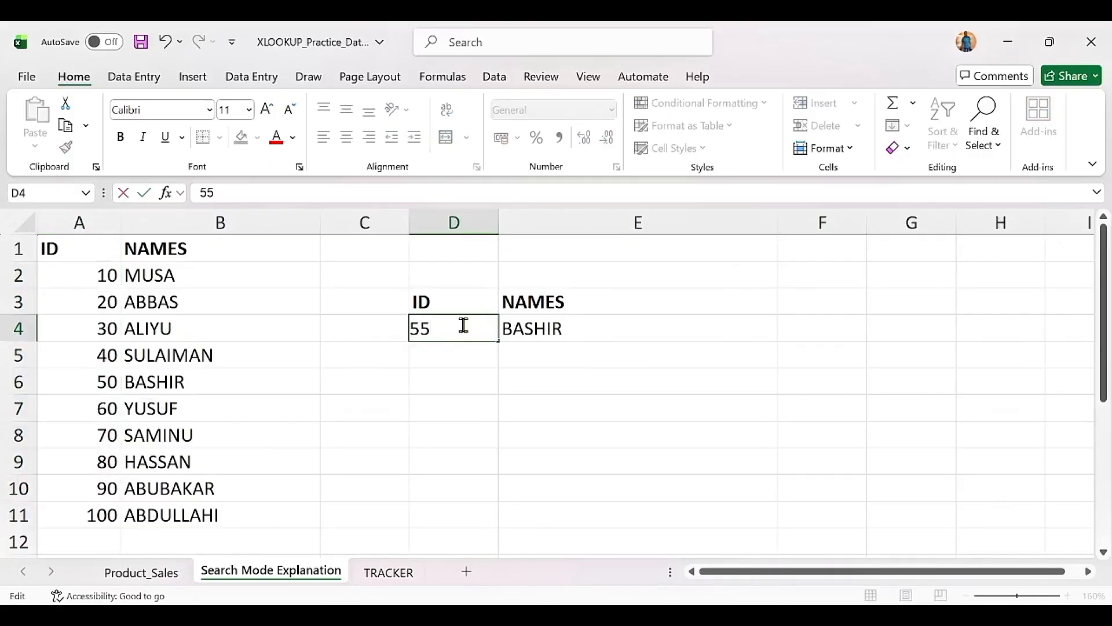
{"action": "type", "text": "5"}
{"action": "key", "text": "Return"}
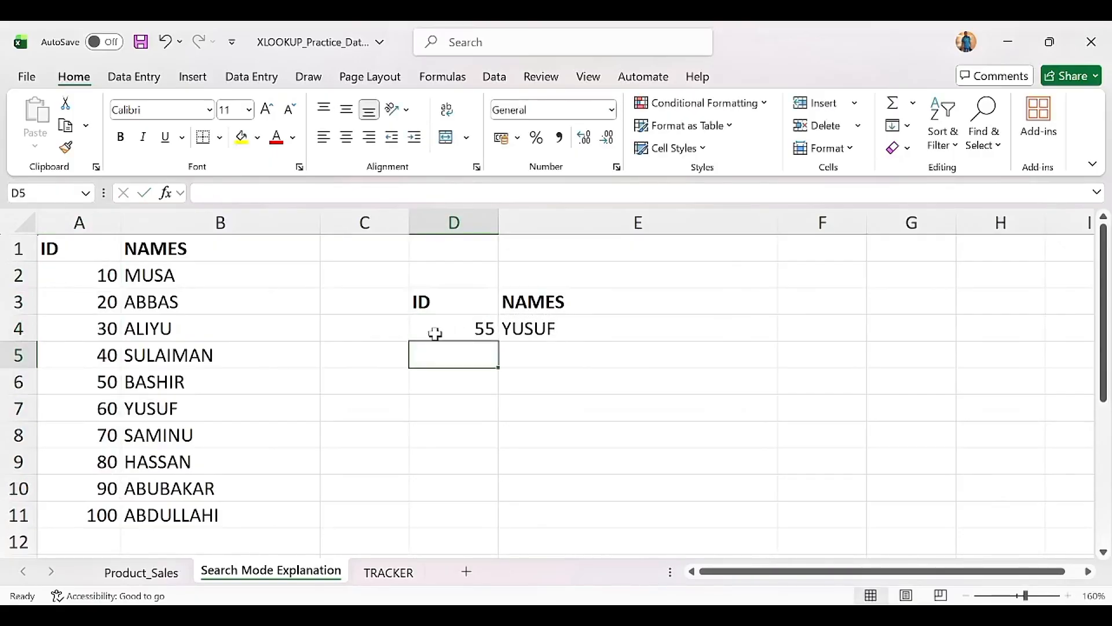
Step: Compare the lookup ID in D4 and its returned name with the ID and name in row 7 of the source table
{"action": "left_click", "coordinate": [463, 328]}
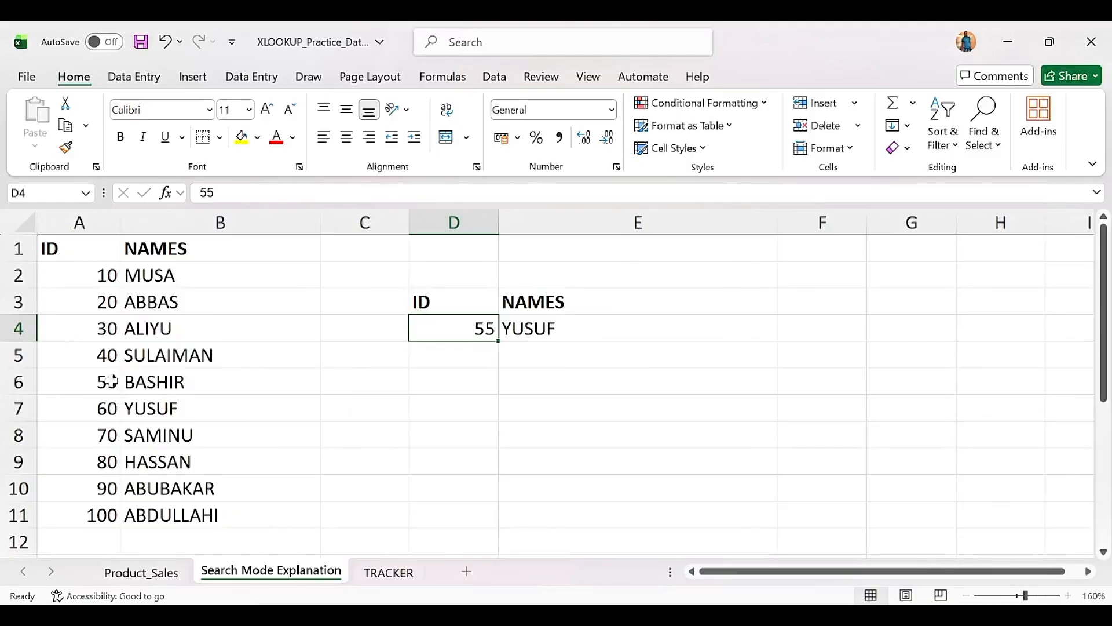
{"action": "left_click", "coordinate": [100, 408]}
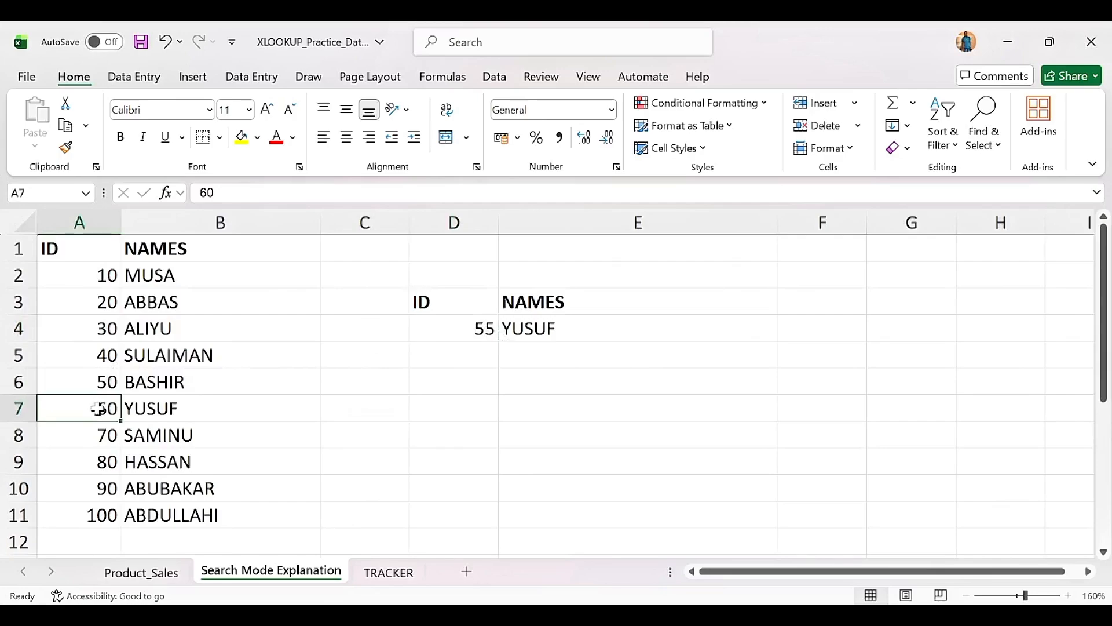
{"action": "left_click", "coordinate": [162, 407]}
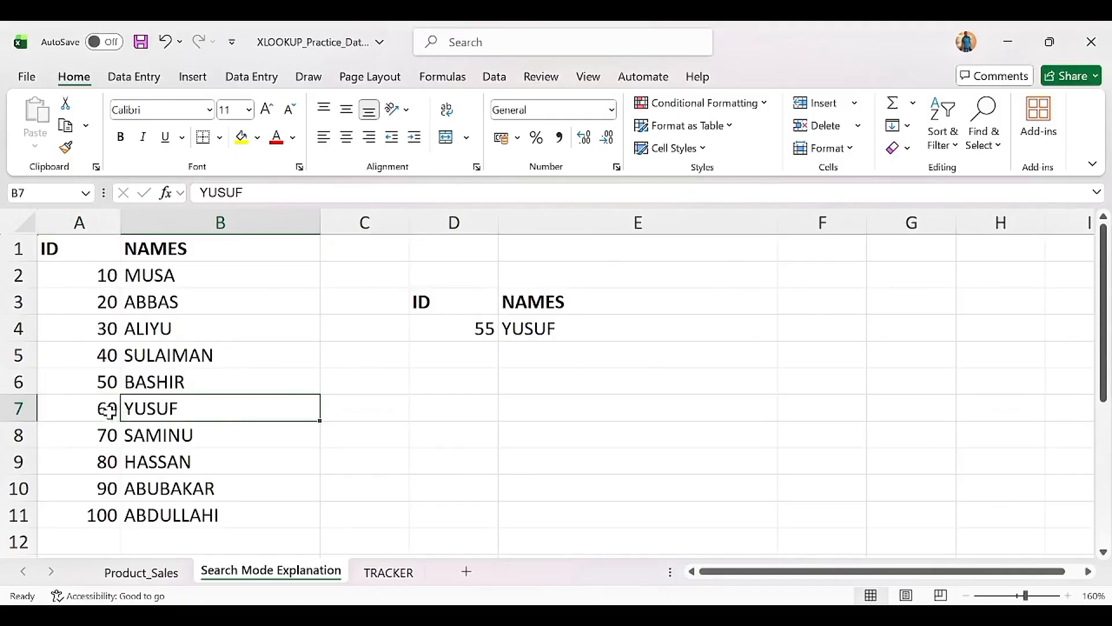
{"action": "left_click", "coordinate": [456, 326]}
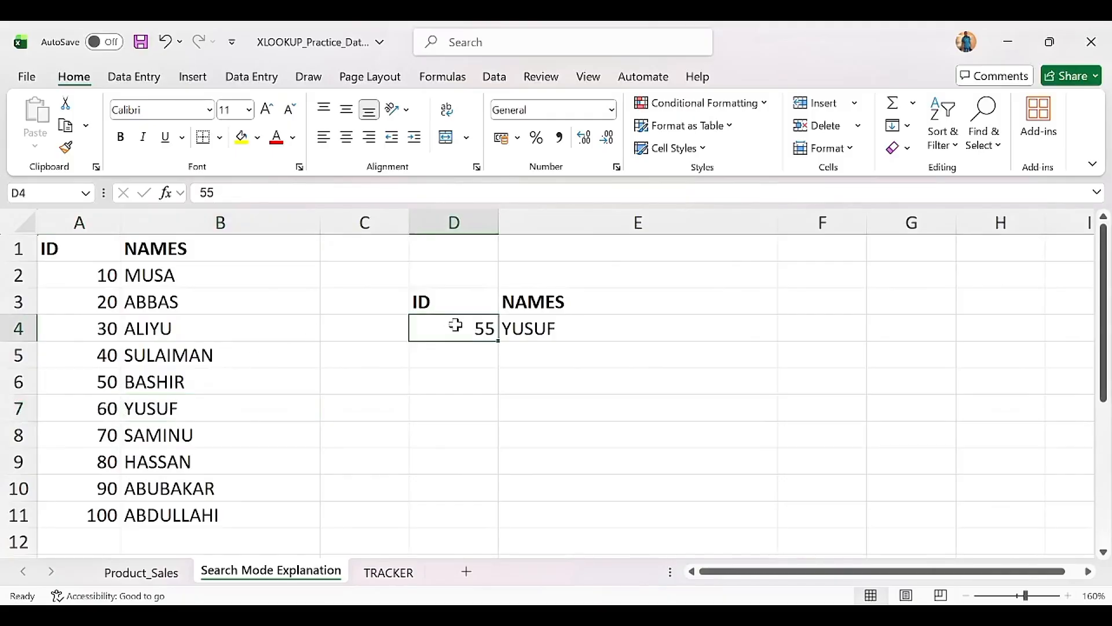
Step: Set the match_mode of the E4 formula to 0 for an exact match and check the result for ID 55
{"action": "double_click", "coordinate": [591, 318]}
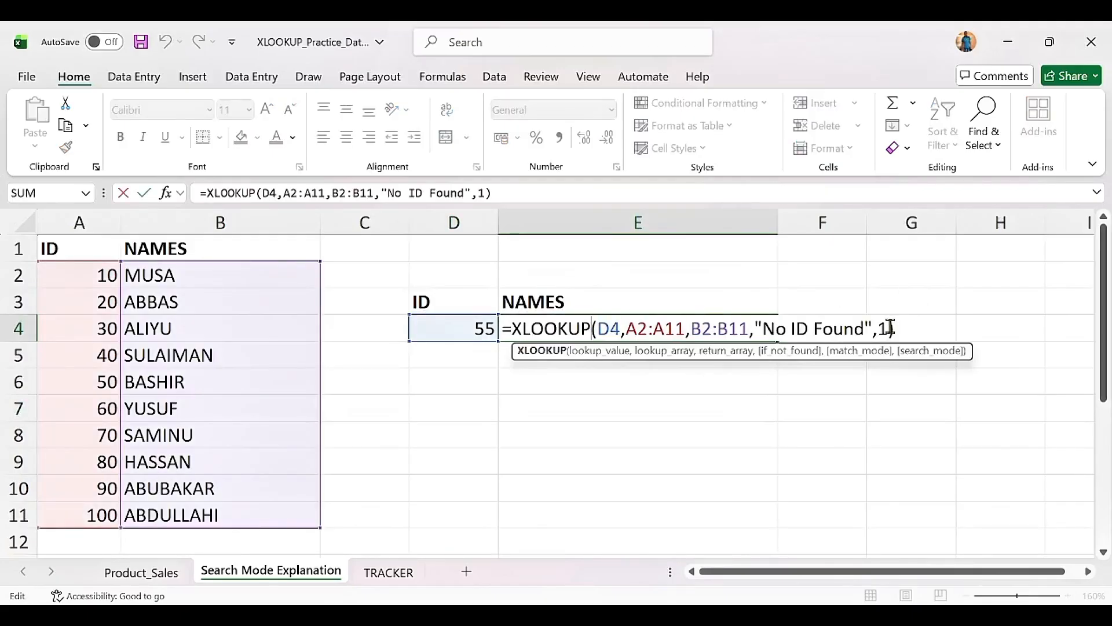
{"action": "left_click", "coordinate": [889, 328]}
{"action": "key", "text": "BackSpace"}
{"action": "type", "text": "0"}
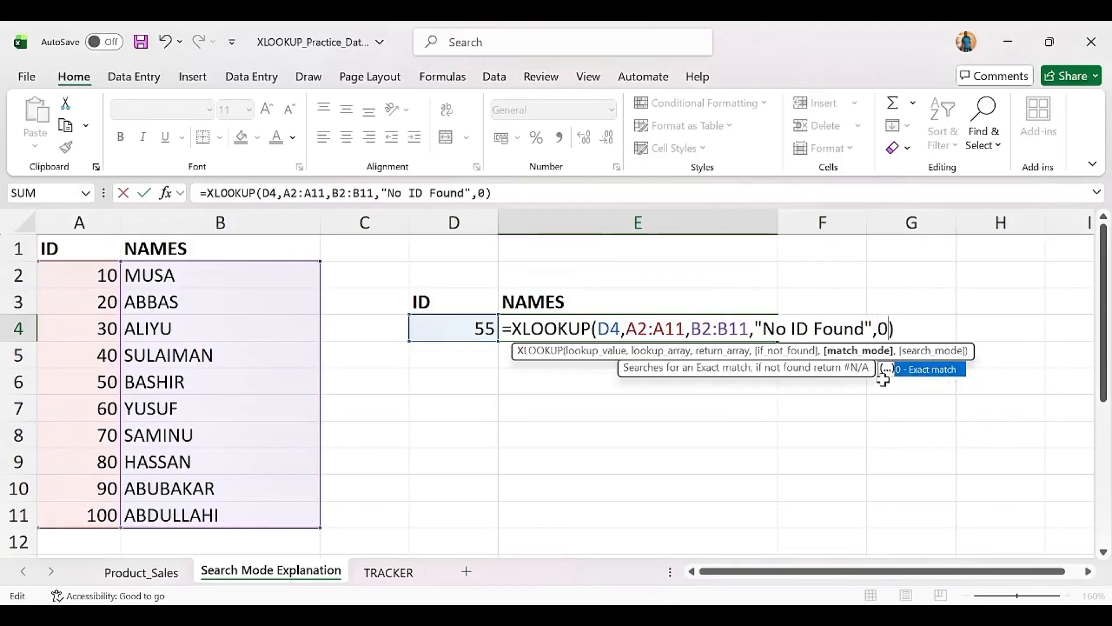
{"action": "key", "text": "Return"}
{"action": "left_click", "coordinate": [638, 330]}
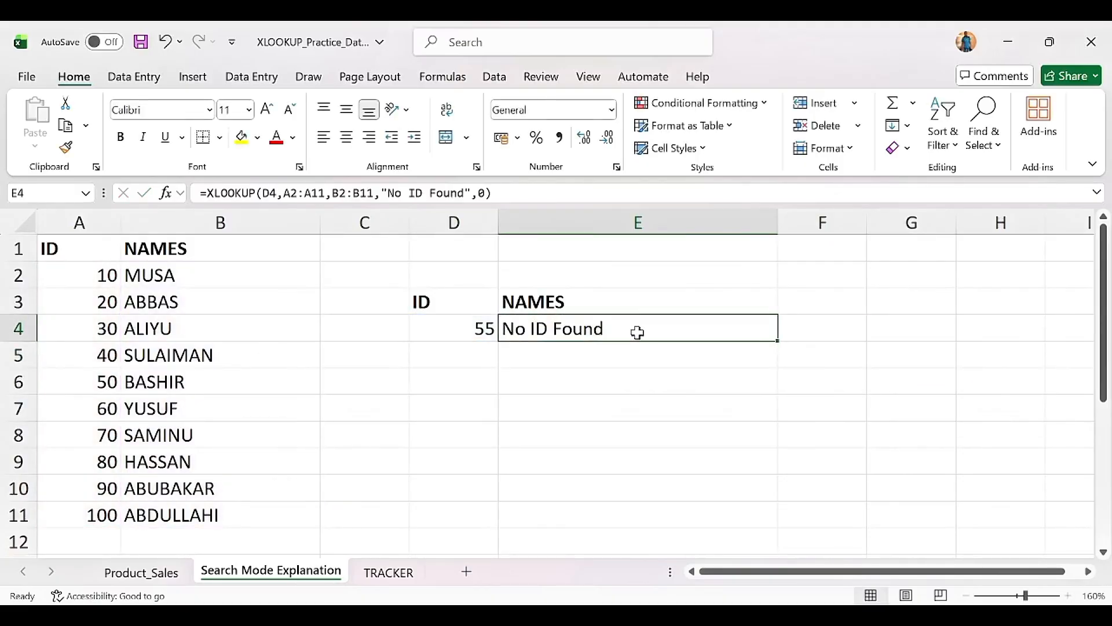
Step: Set the match_mode of the E4 formula back to 1, exact match or next larger item
{"action": "double_click", "coordinate": [637, 330]}
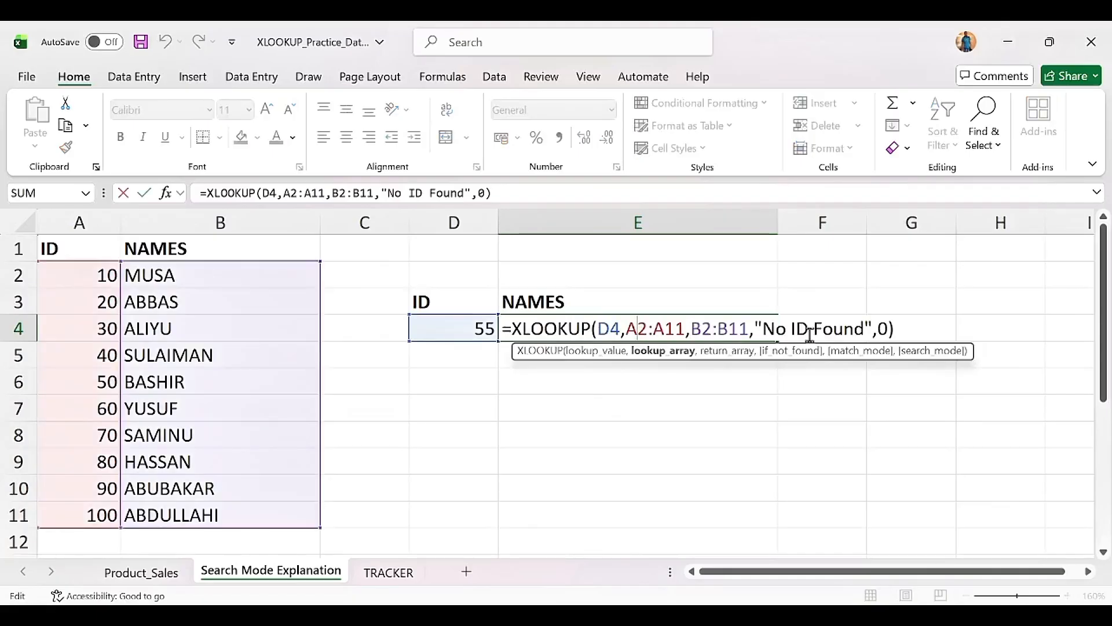
{"action": "left_click", "coordinate": [889, 329]}
{"action": "key", "text": "BackSpace"}
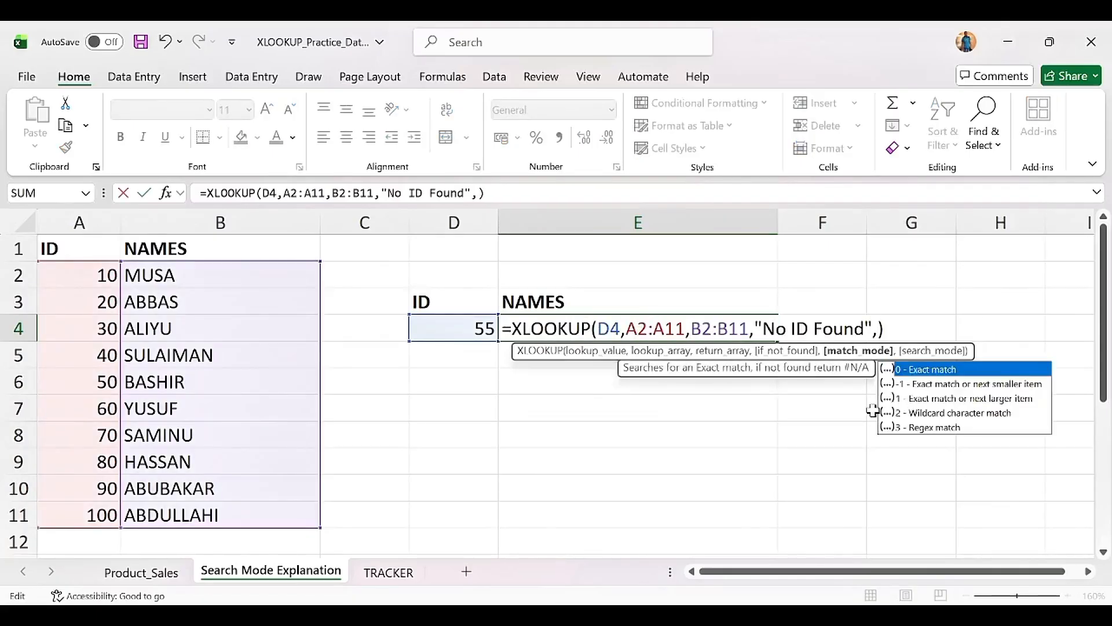
{"action": "type", "text": "1"}
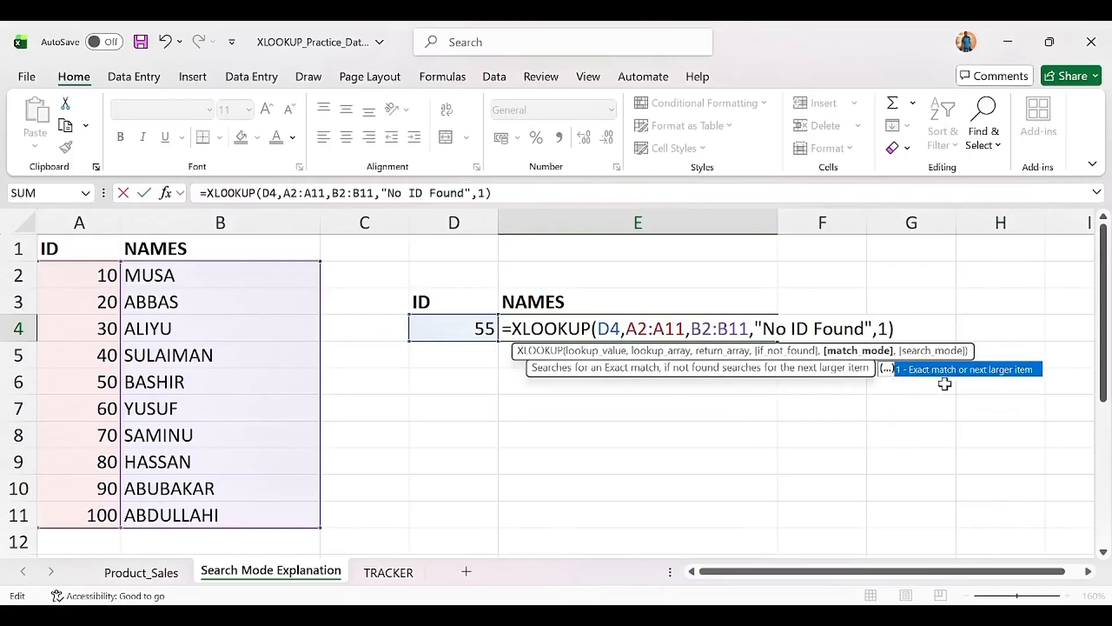
{"action": "key", "text": "Return"}
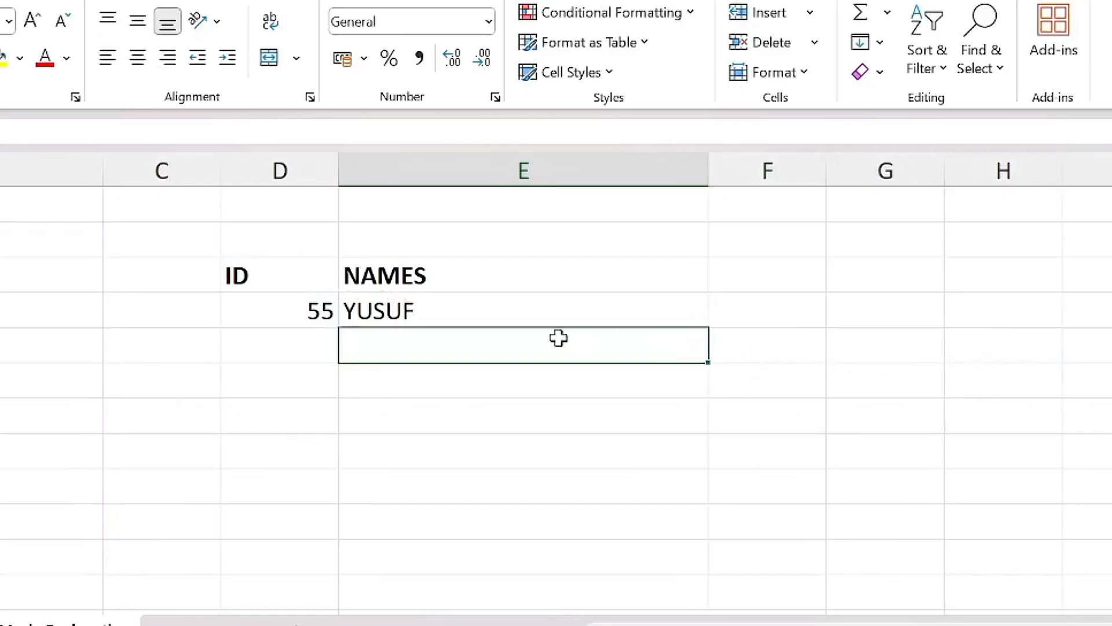
Step: Reopen the E4 formula and clear its match_mode value to show the available match options
{"action": "left_click", "coordinate": [502, 301]}
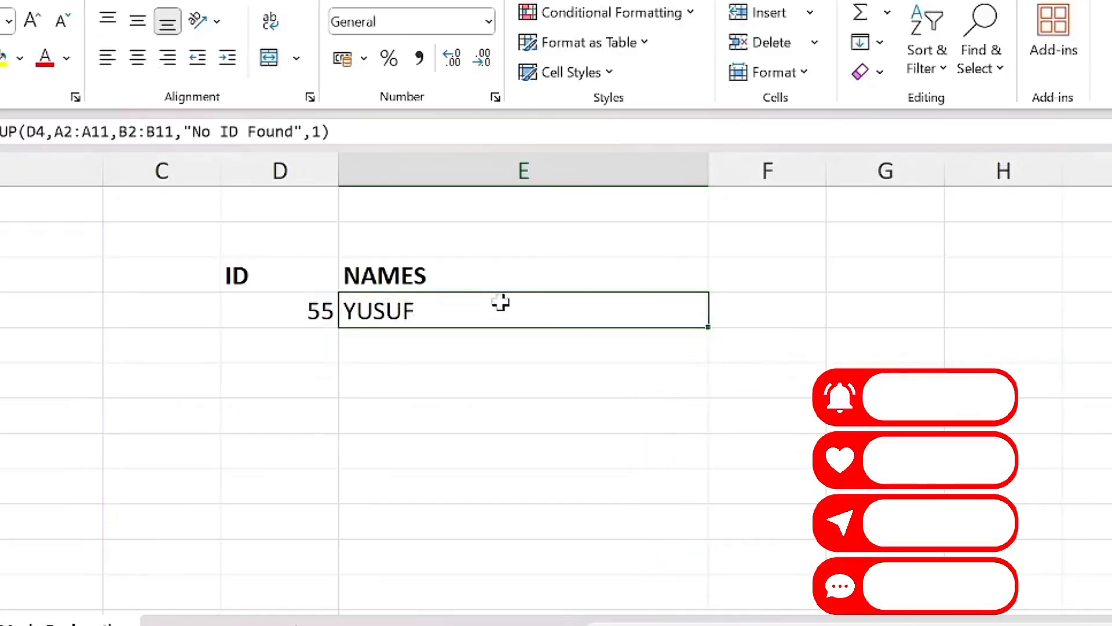
{"action": "double_click", "coordinate": [518, 301]}
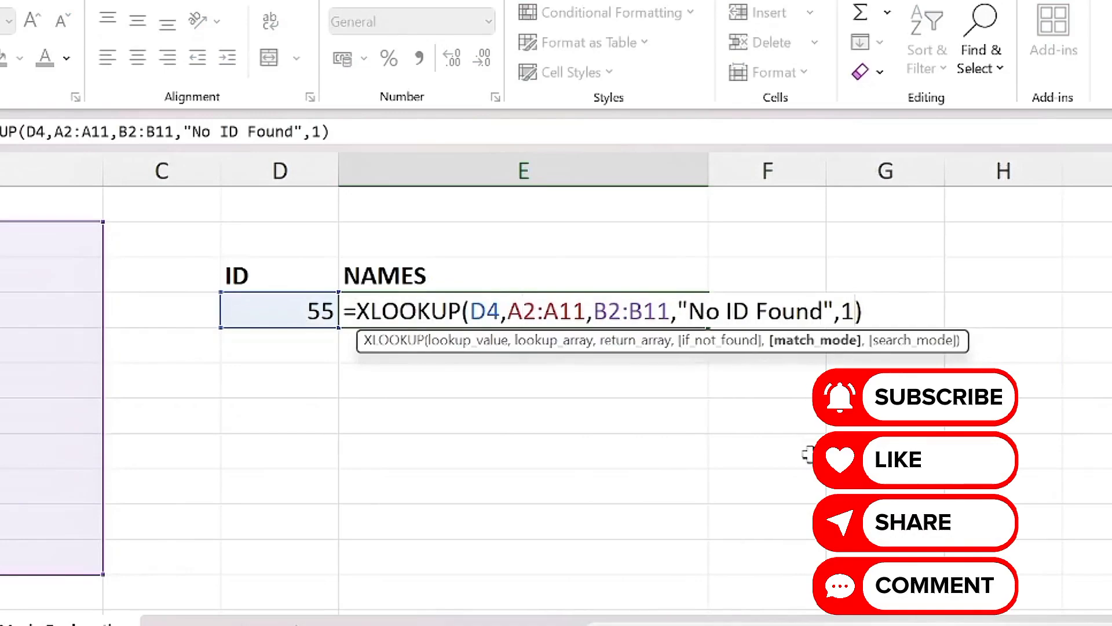
{"action": "key", "text": "BackSpace"}
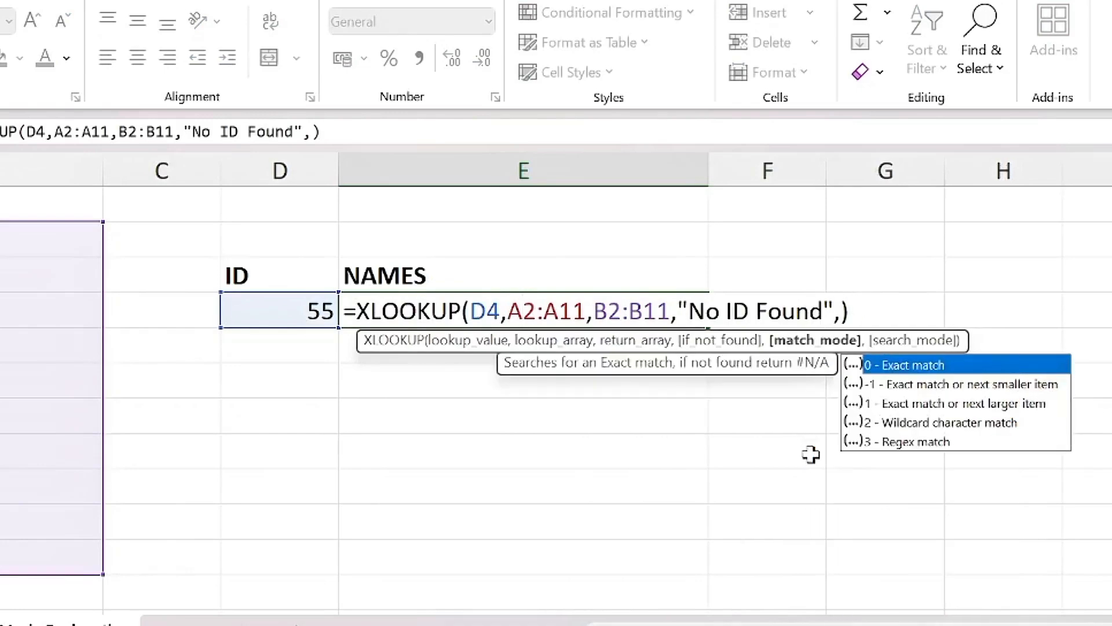